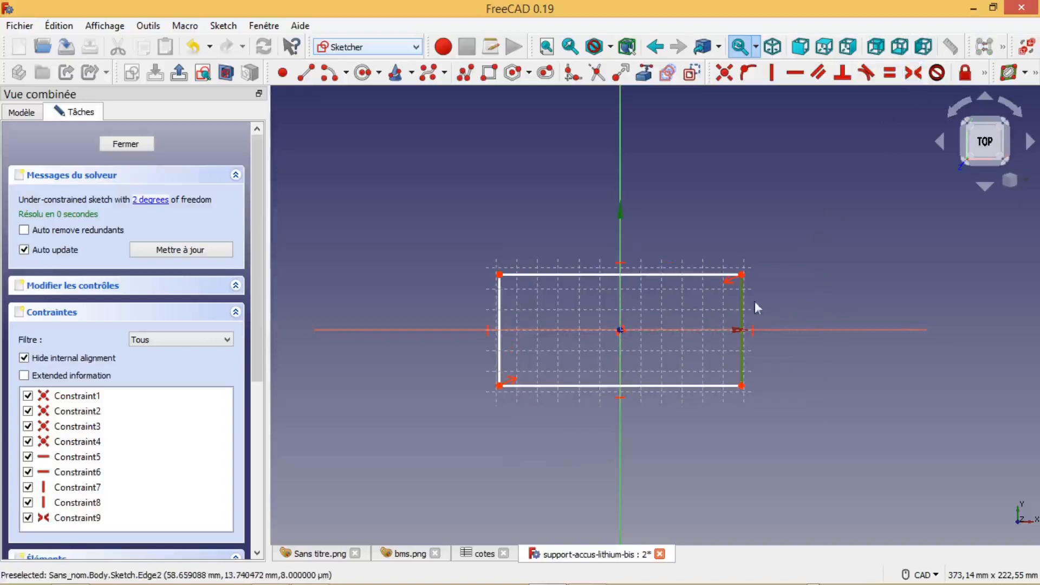
Constrain the rectangle's right edge vertically with the formula cotes.Da+2*cotes.Ep and place the dimension outside the rectangle
click(984, 73)
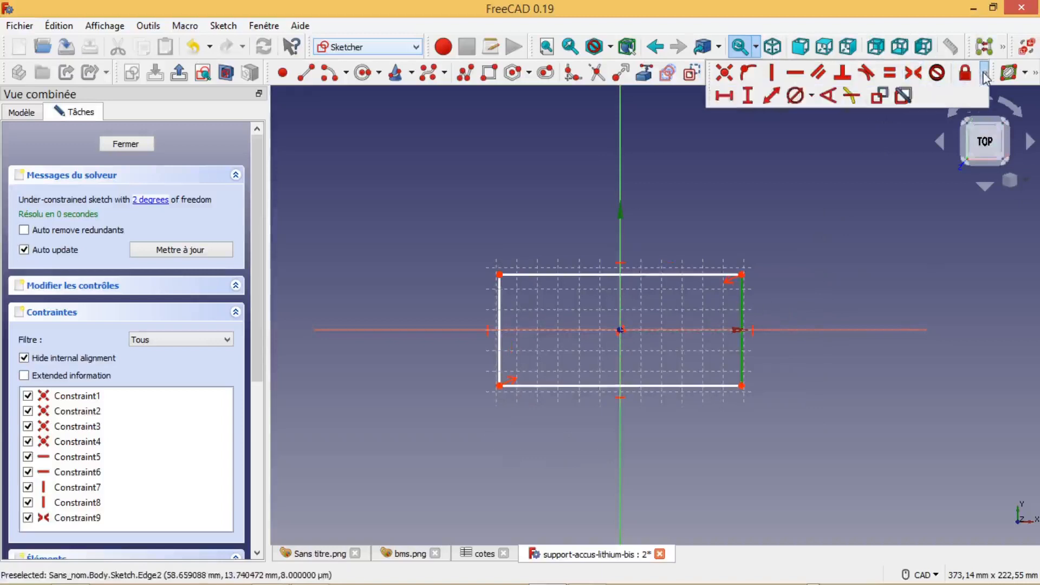
click(747, 96)
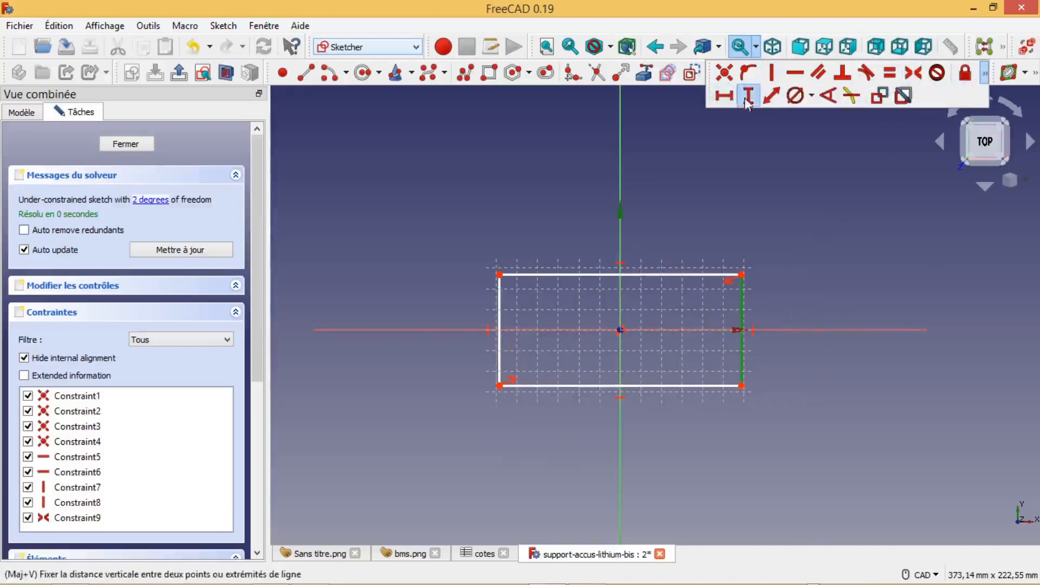
click(910, 112)
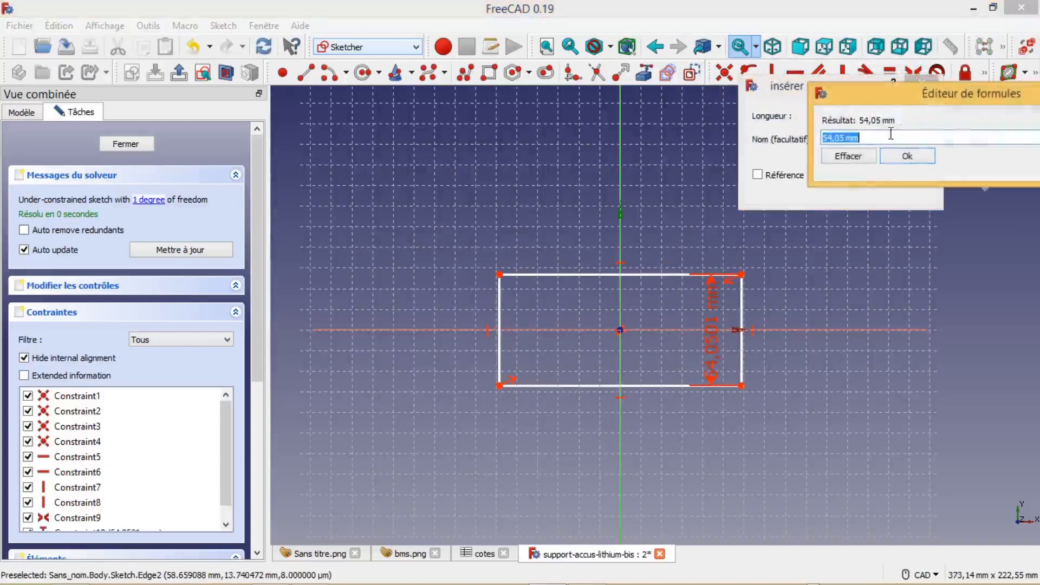
text(cot)
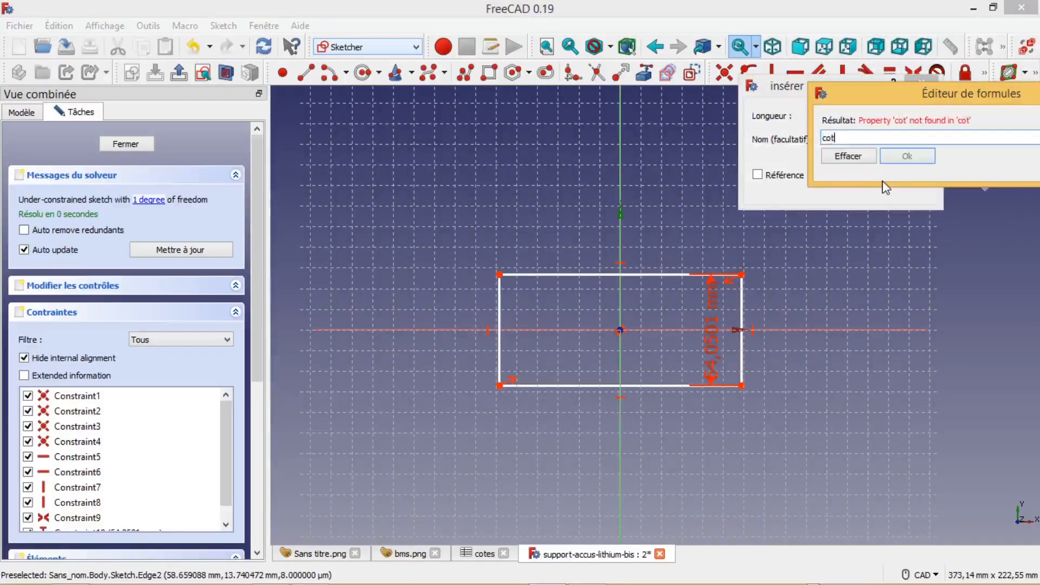
text(es.)
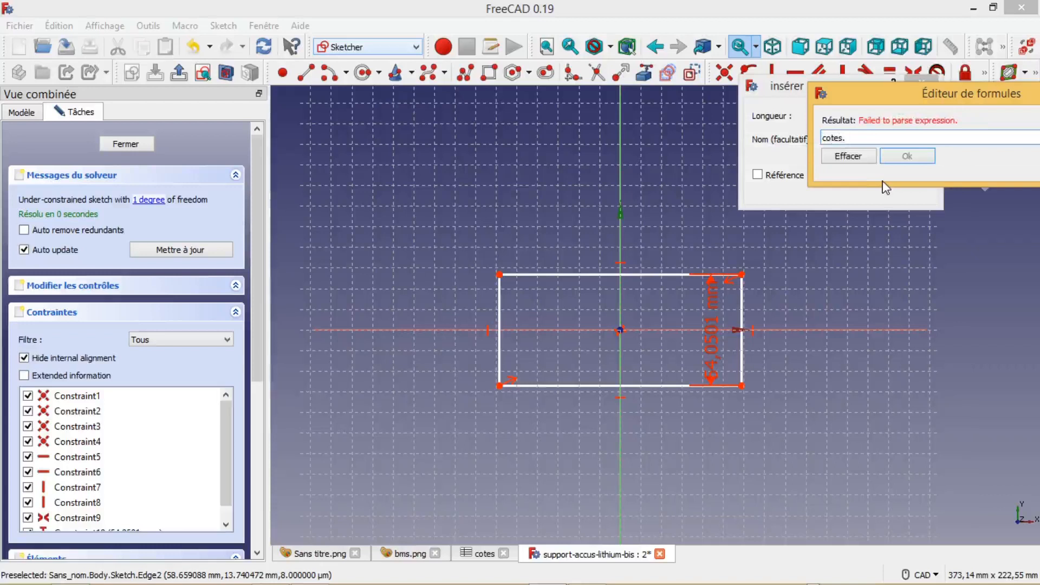
text(D)
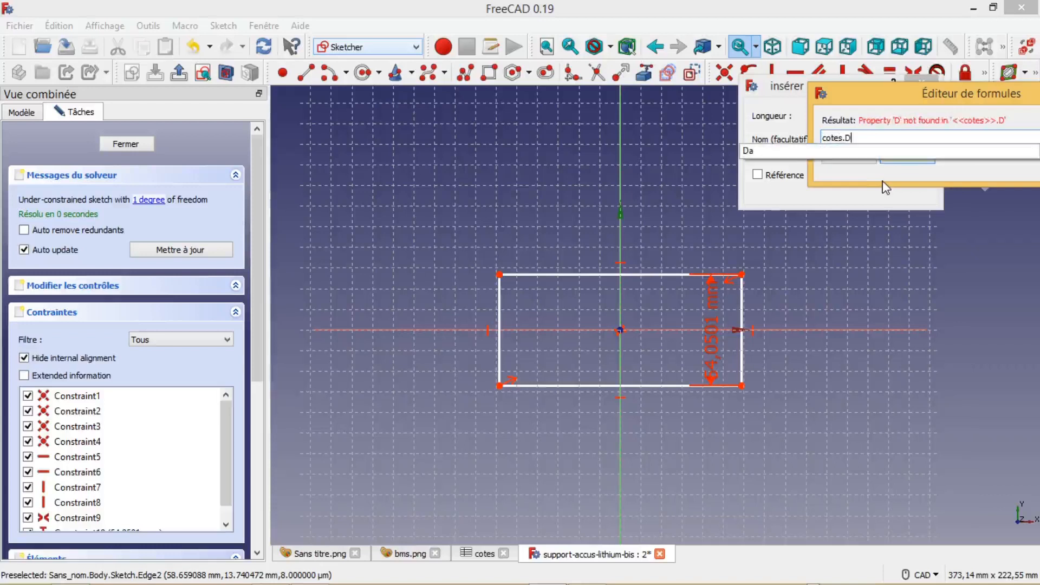
text(a)
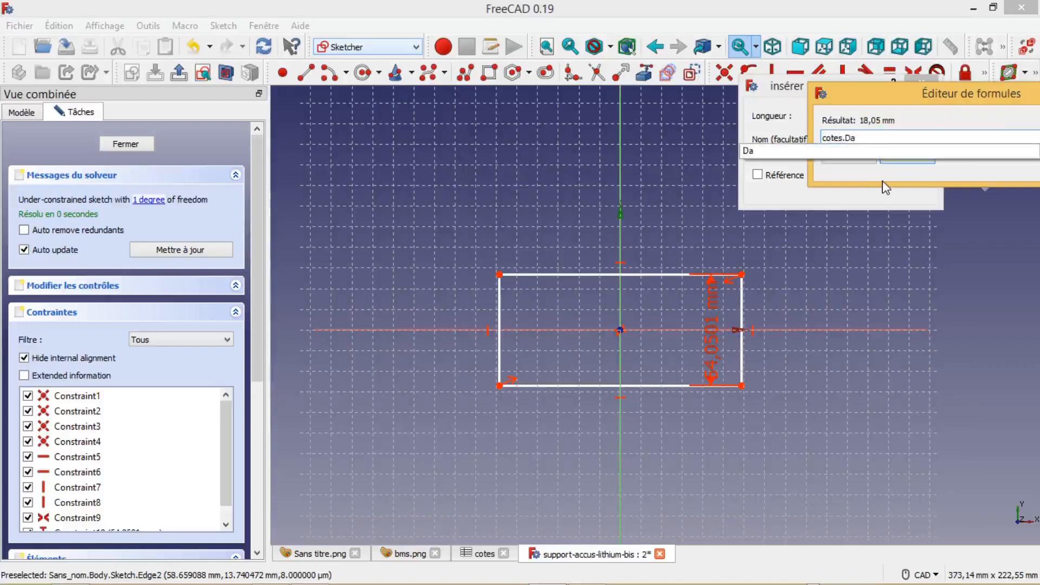
click(893, 131)
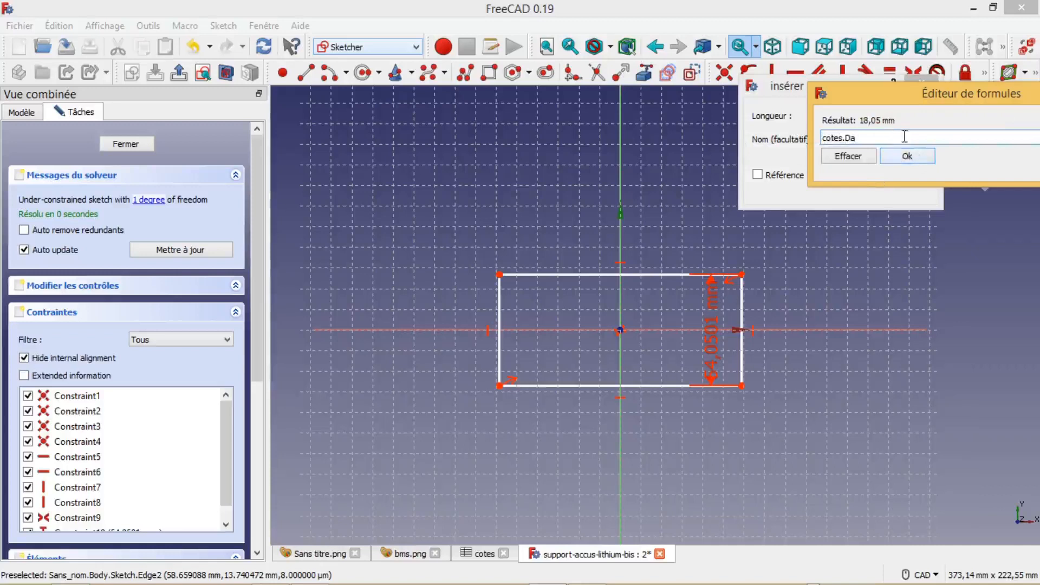
text(+2*)
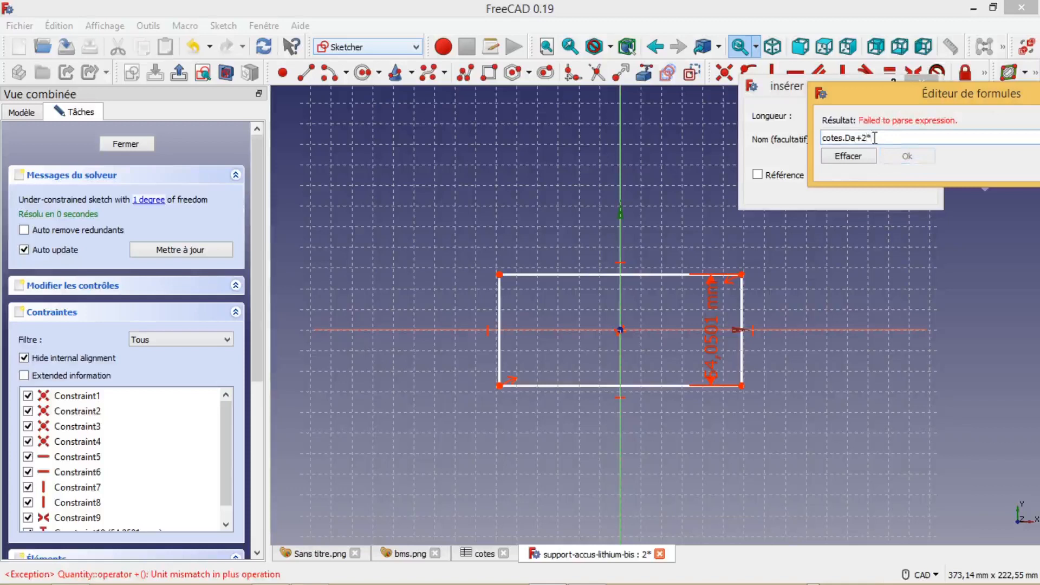
text(cotes)
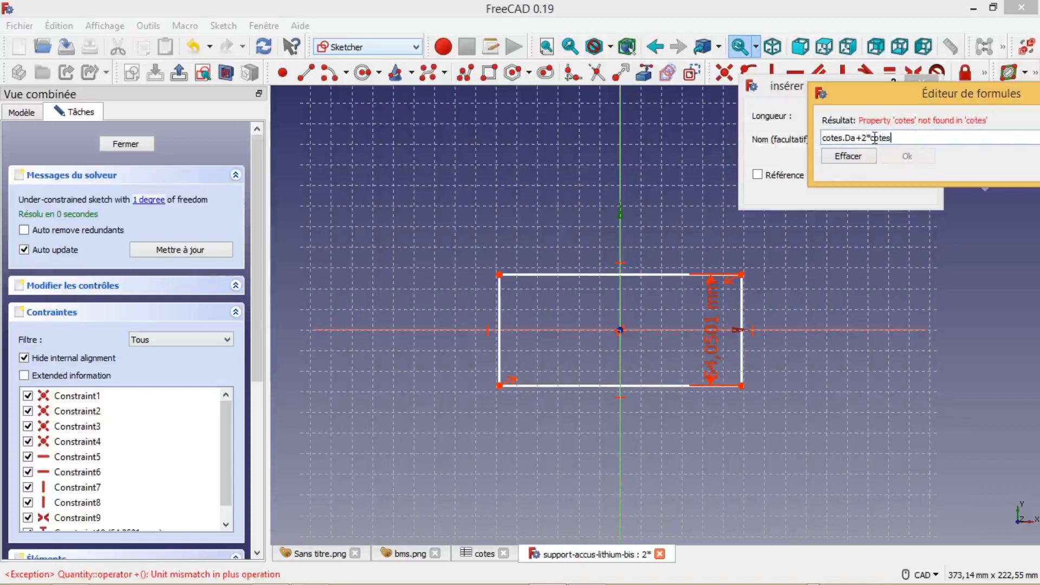
text(.)
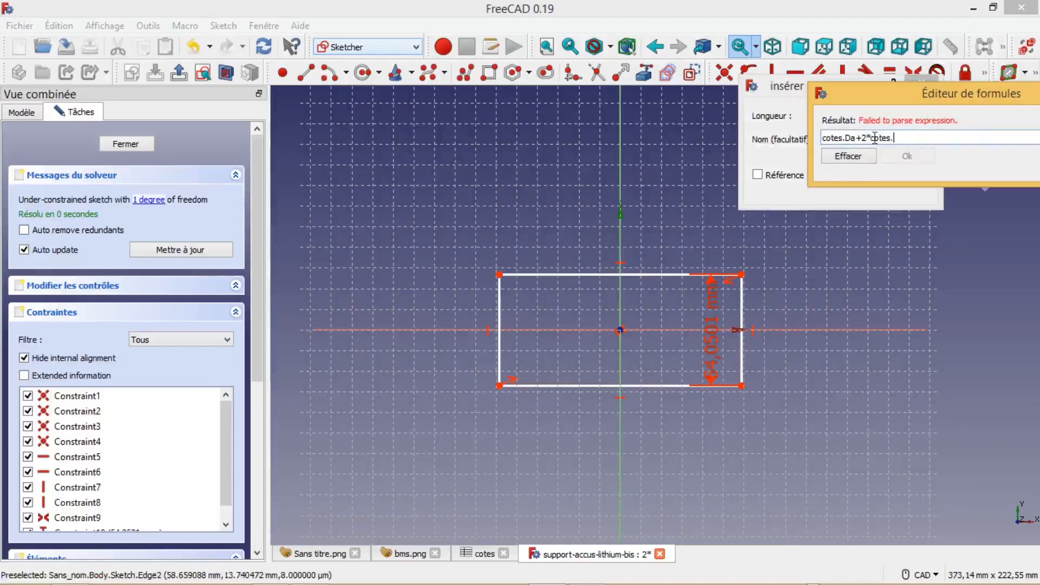
text(E)
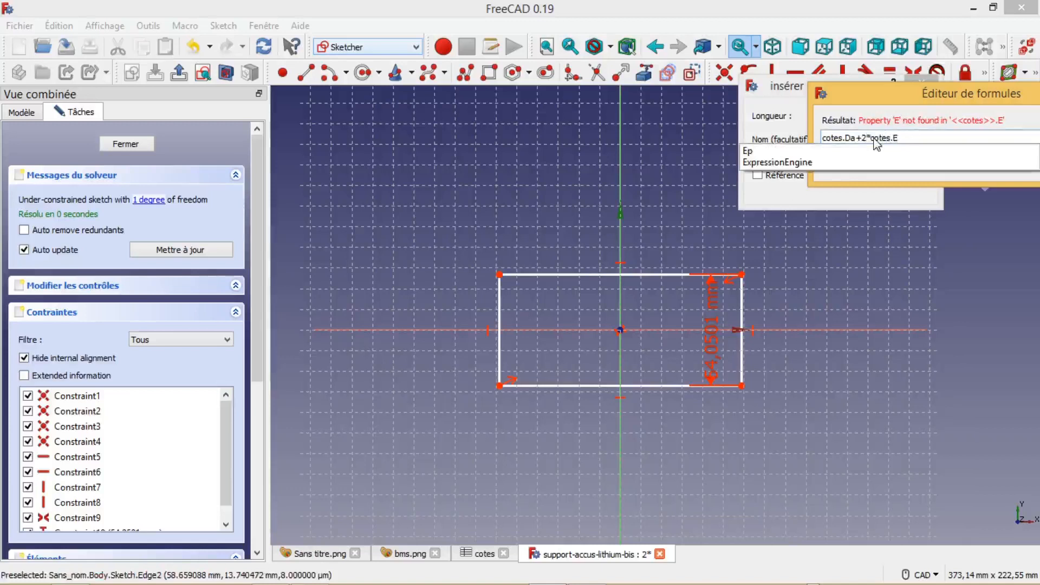
text(p)
click(874, 139)
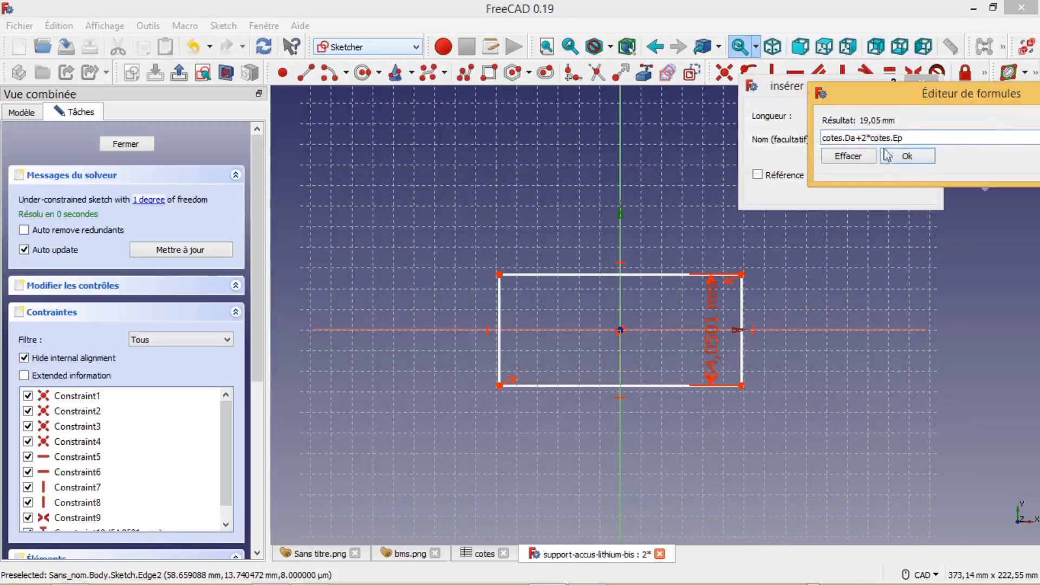
click(909, 162)
click(836, 186)
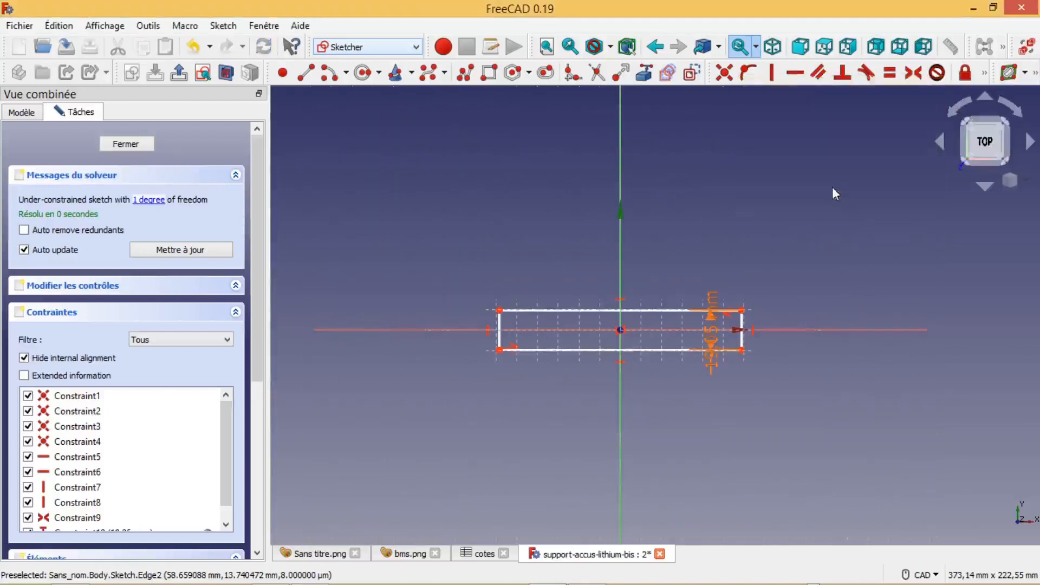
scroll(774, 296, up, 2)
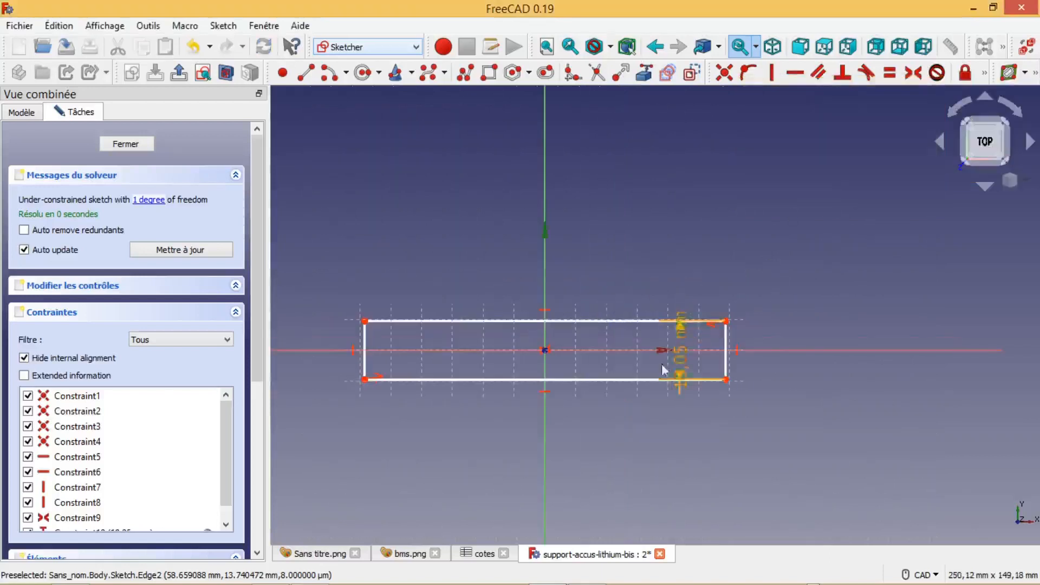
mouse_move(679, 360)
mouse_down()
mouse_move(780, 360)
mouse_move(682, 336)
mouse_move(812, 309)
mouse_move(803, 241)
mouse_up()
Constrain the rectangle's upper edge horizontally with the formula cotes.Ns*cotes.Da+2*cotes.Ep and move the dimension higher above the rectangle
click(607, 321)
click(985, 73)
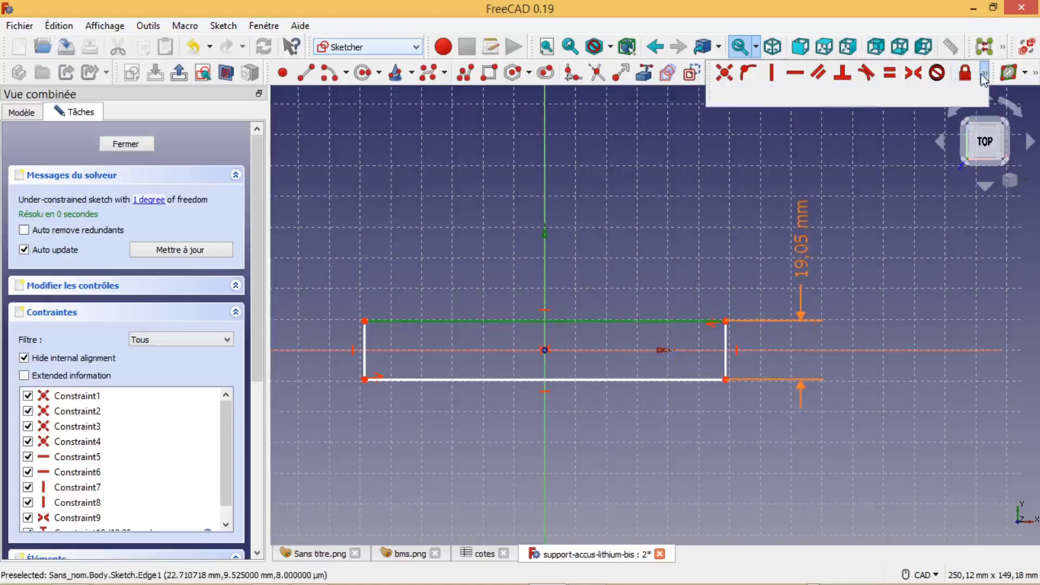
click(729, 98)
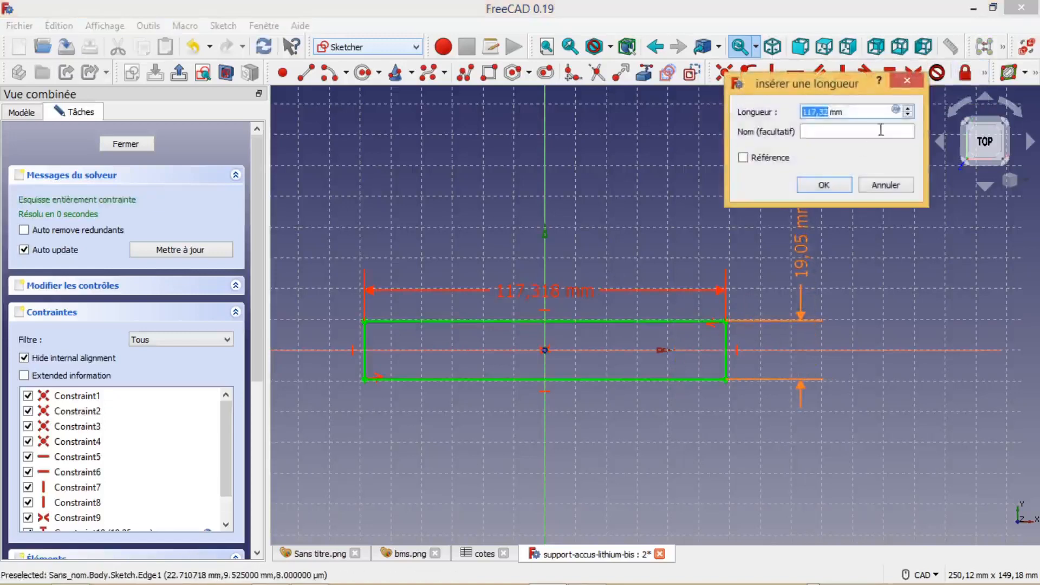
click(901, 110)
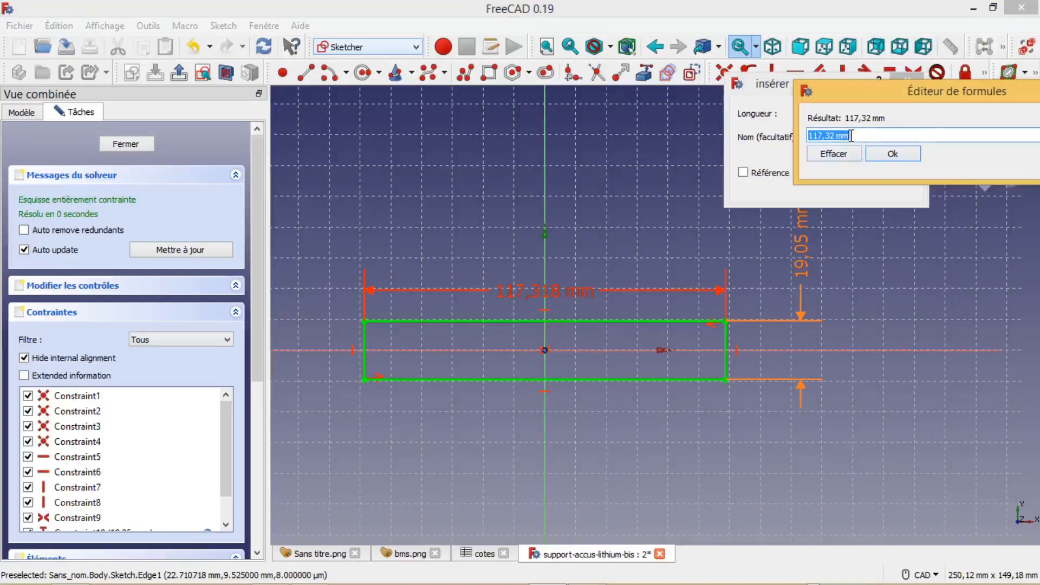
text(cote)
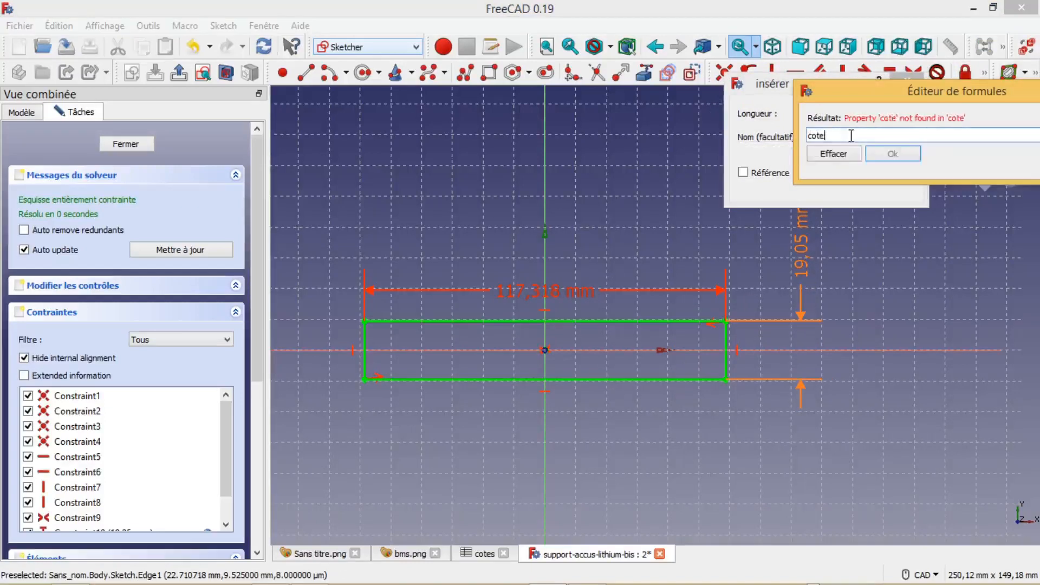
text(s.)
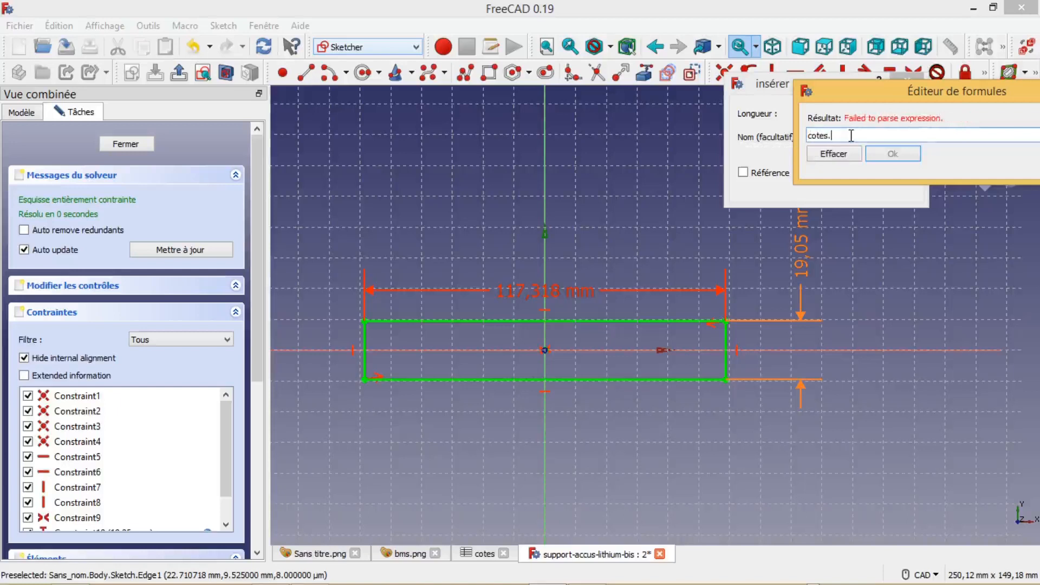
text(Ns)
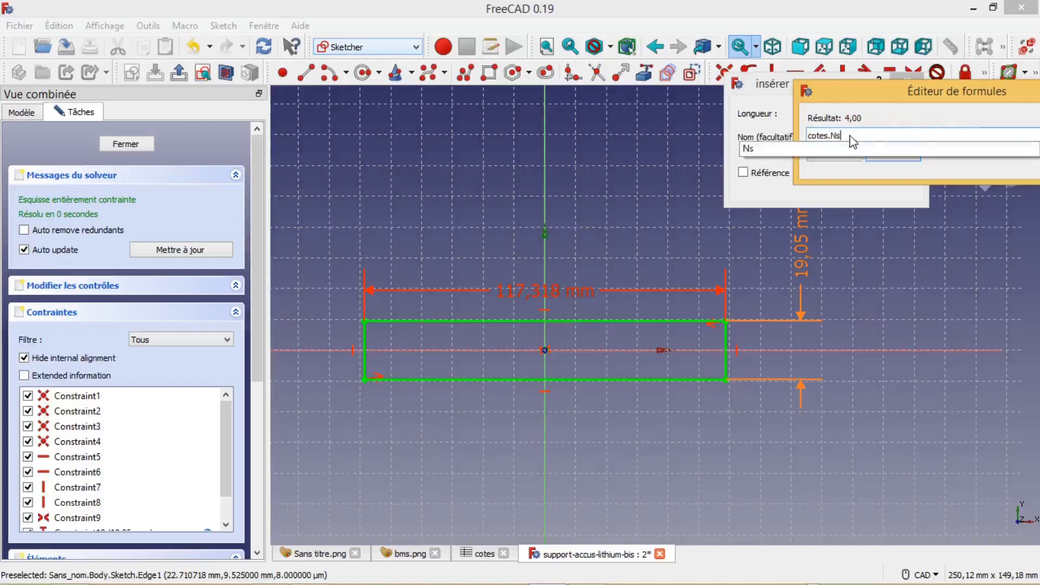
click(851, 137)
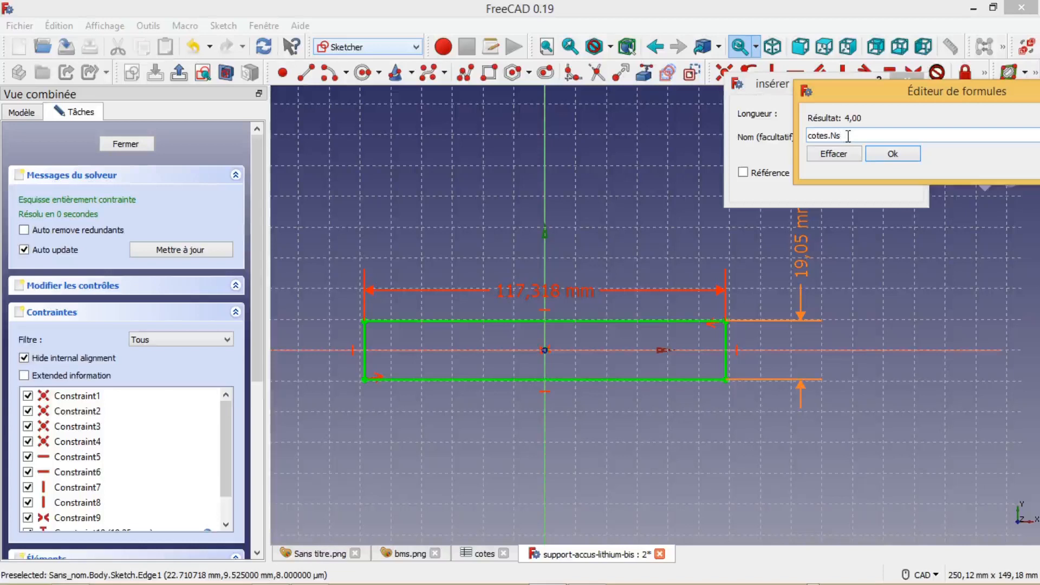
text(*)
text(cotes)
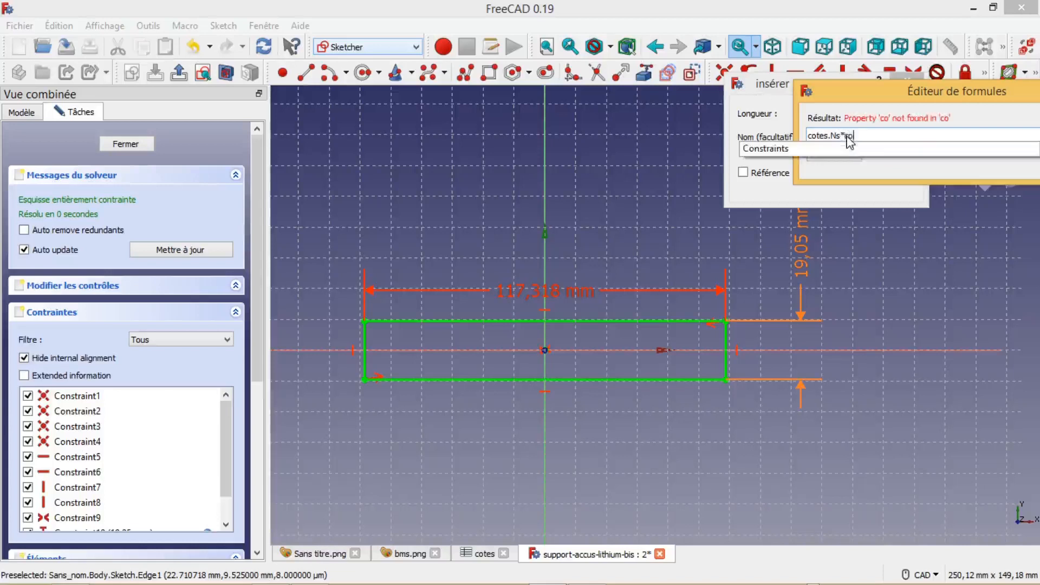
text(.)
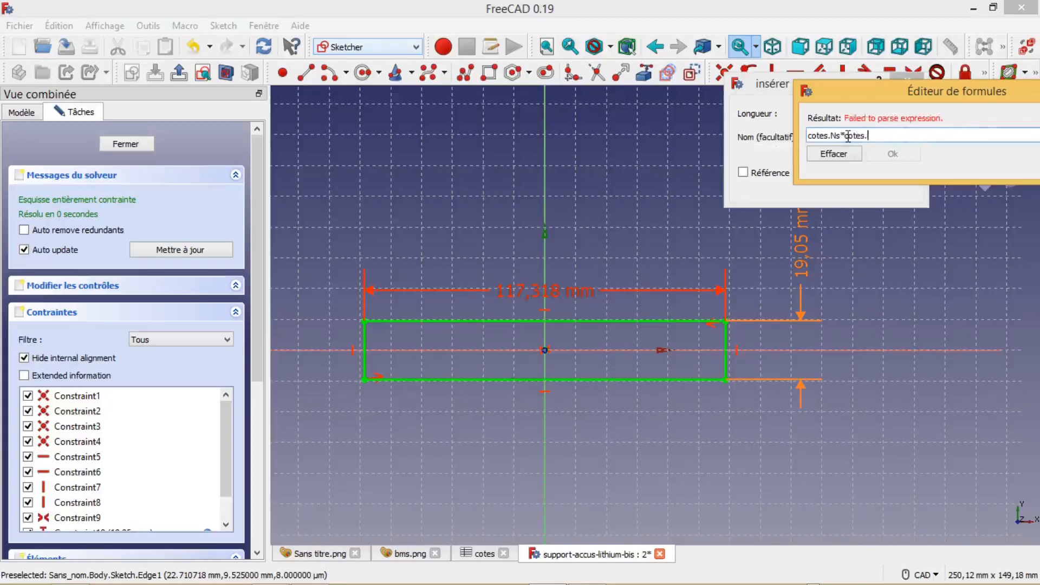
text(Da)
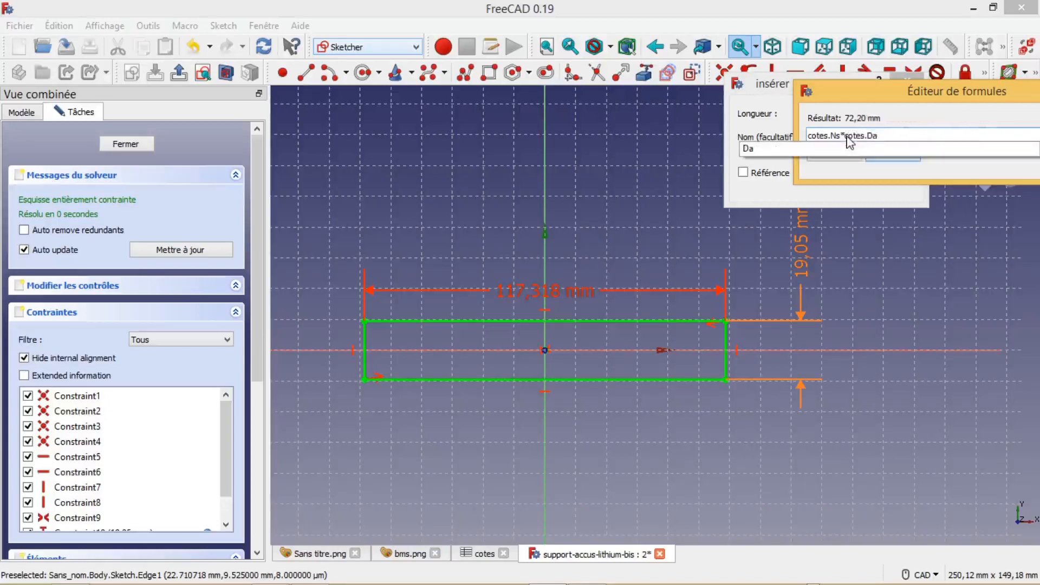
text(+2*)
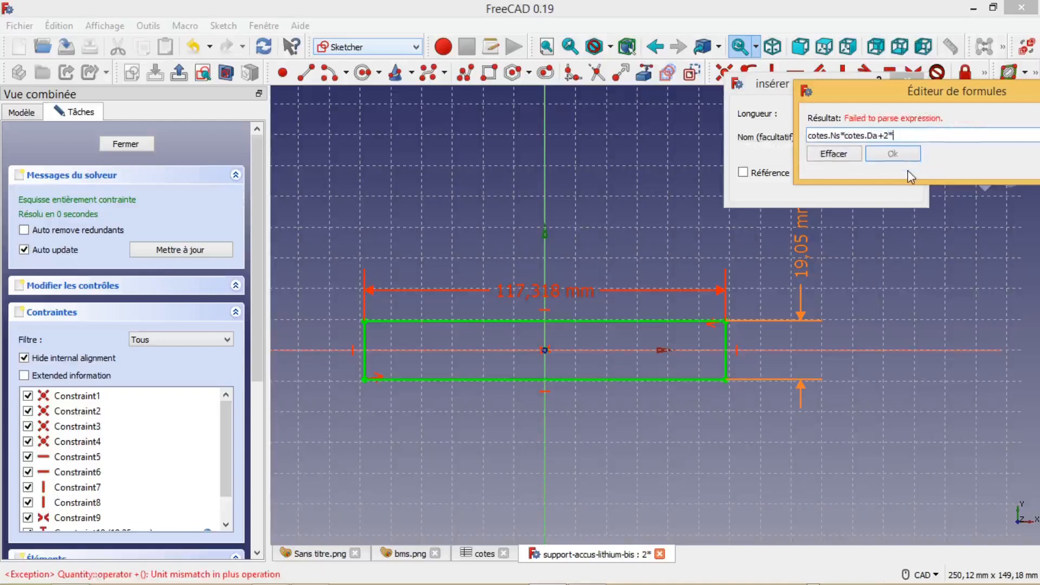
text(cotes.)
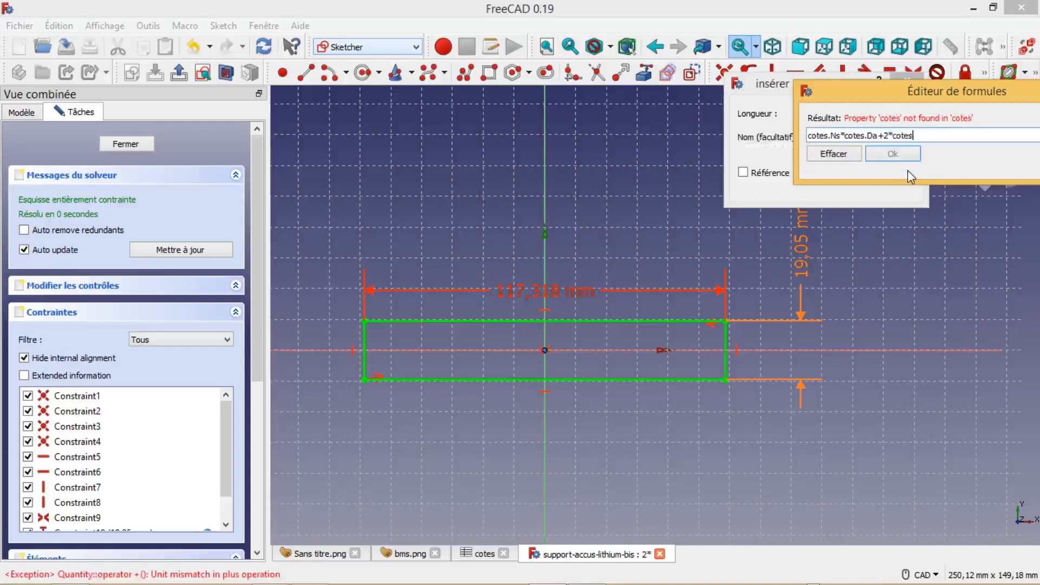
text(Ep)
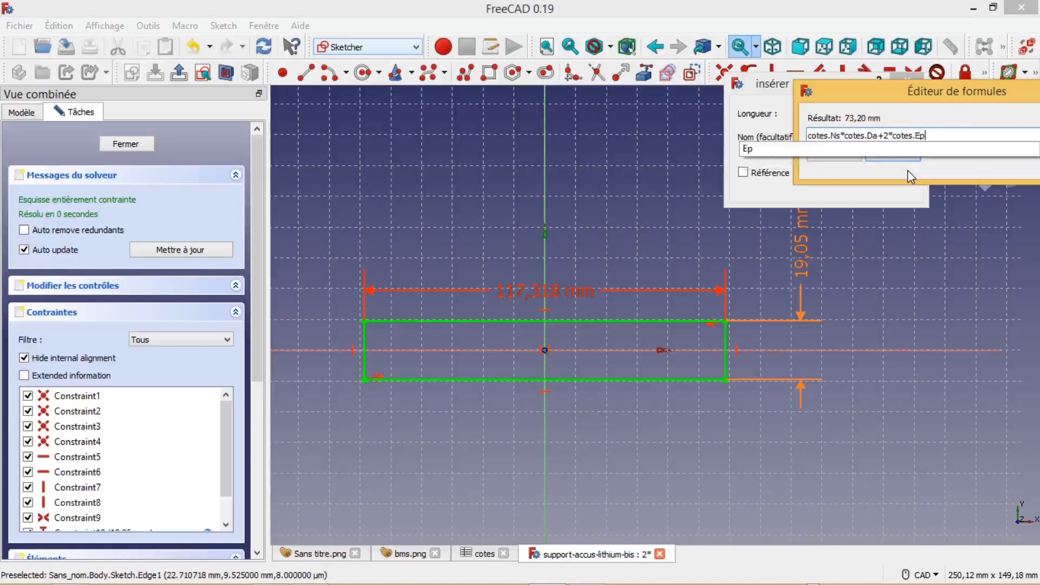
key(Return)
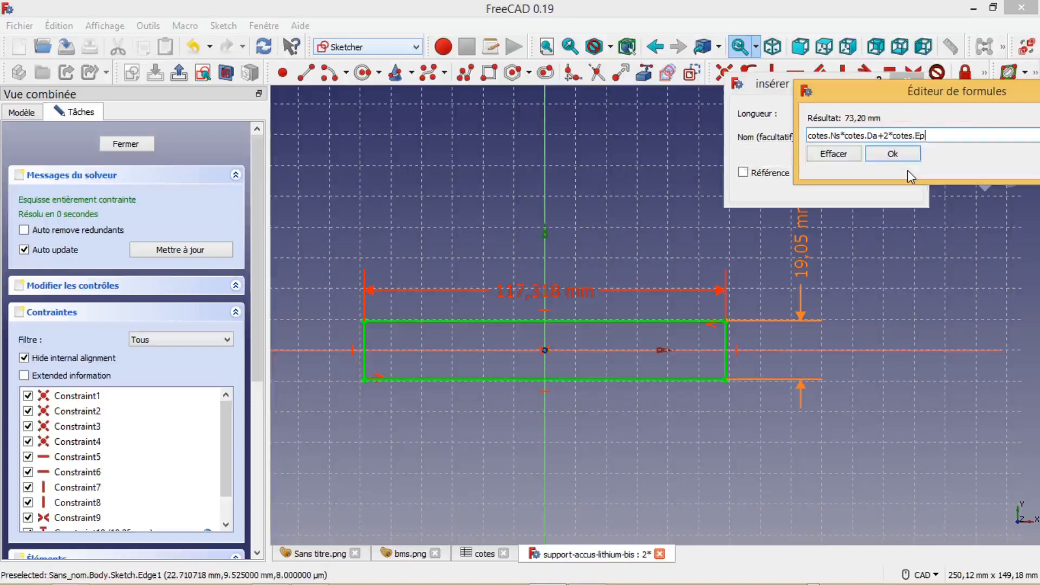
click(894, 157)
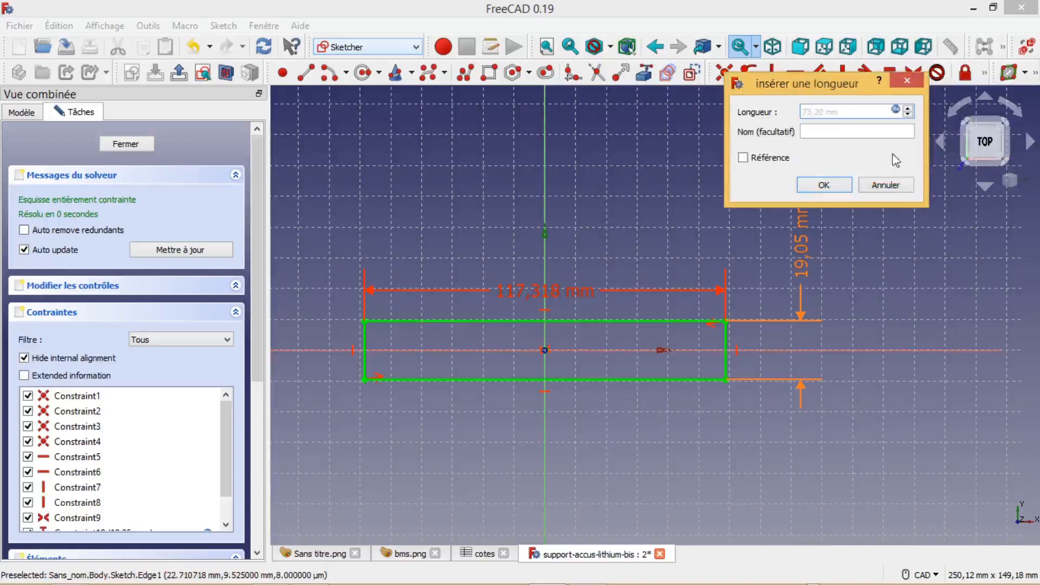
click(835, 187)
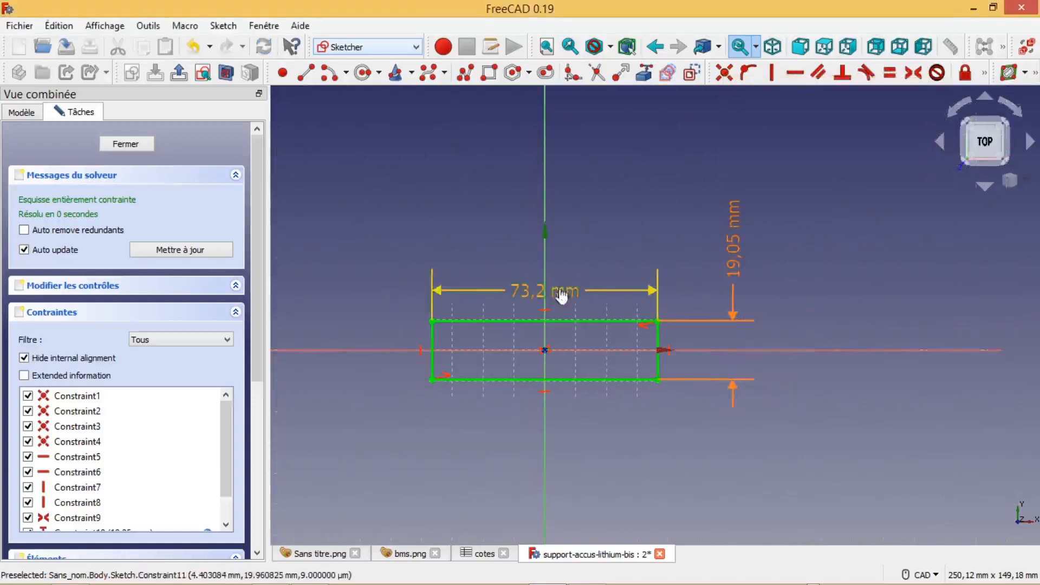
drag(561, 296, 564, 205)
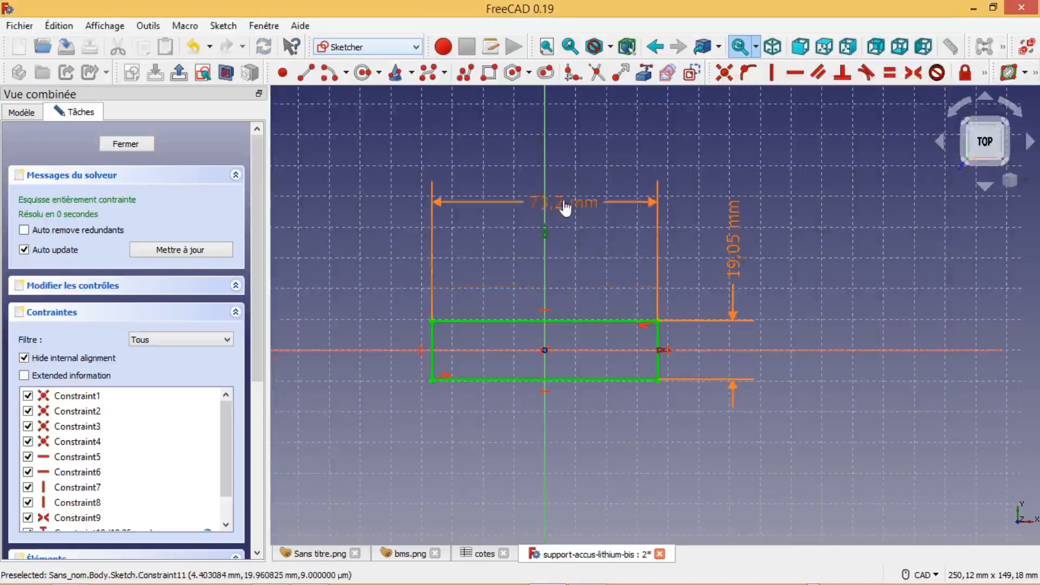
Finish the rectangle sketch and pad it with its length driven by the formula cotes.Ep
click(177, 73)
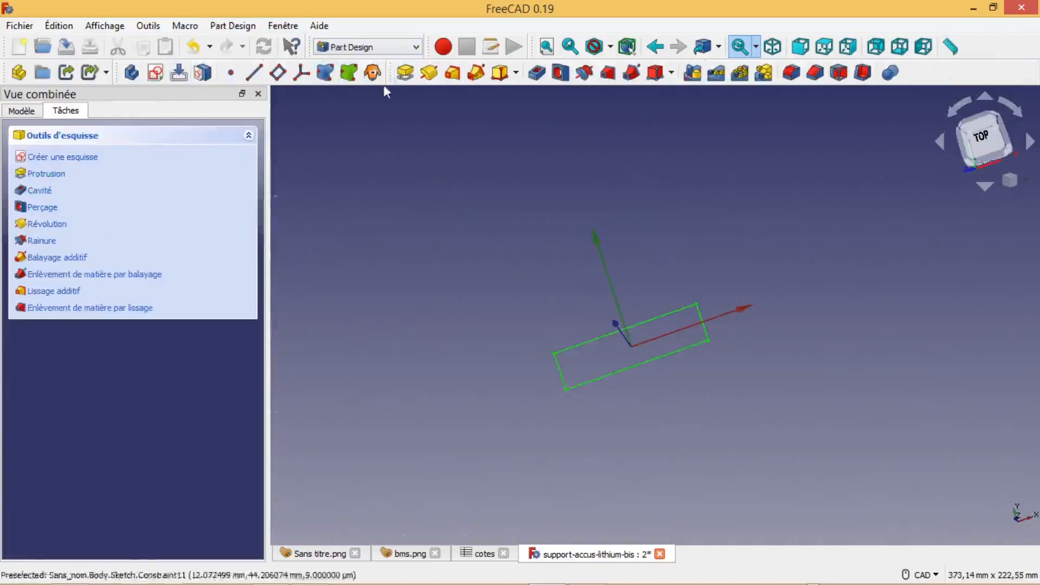
click(408, 73)
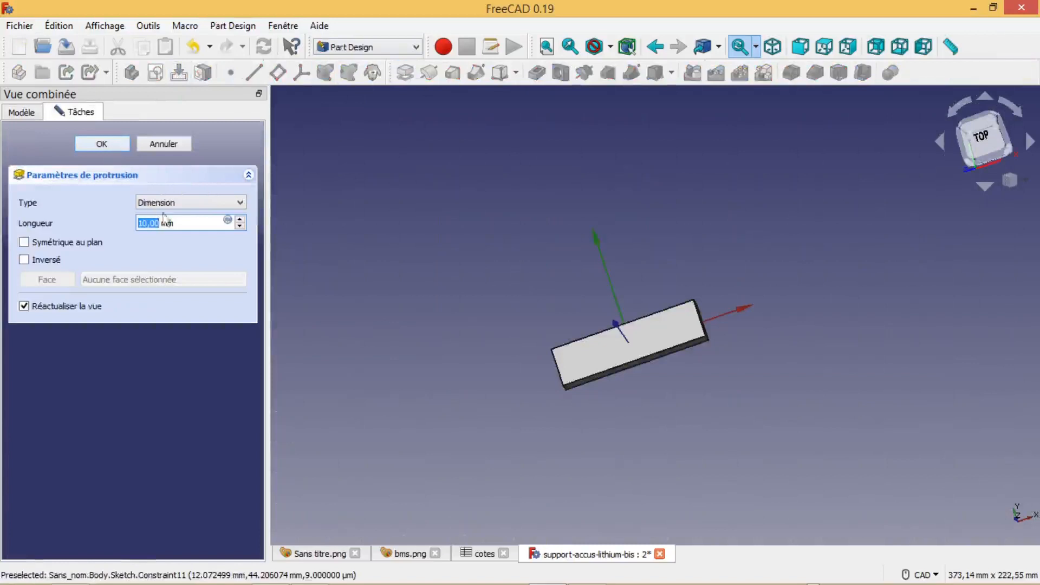
click(227, 219)
click(227, 221)
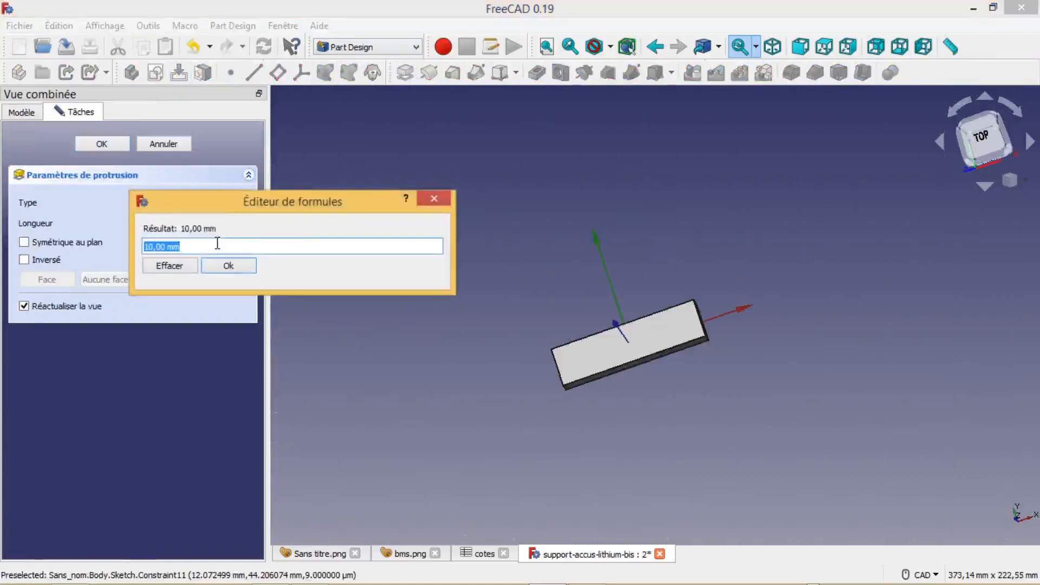
text(cote)
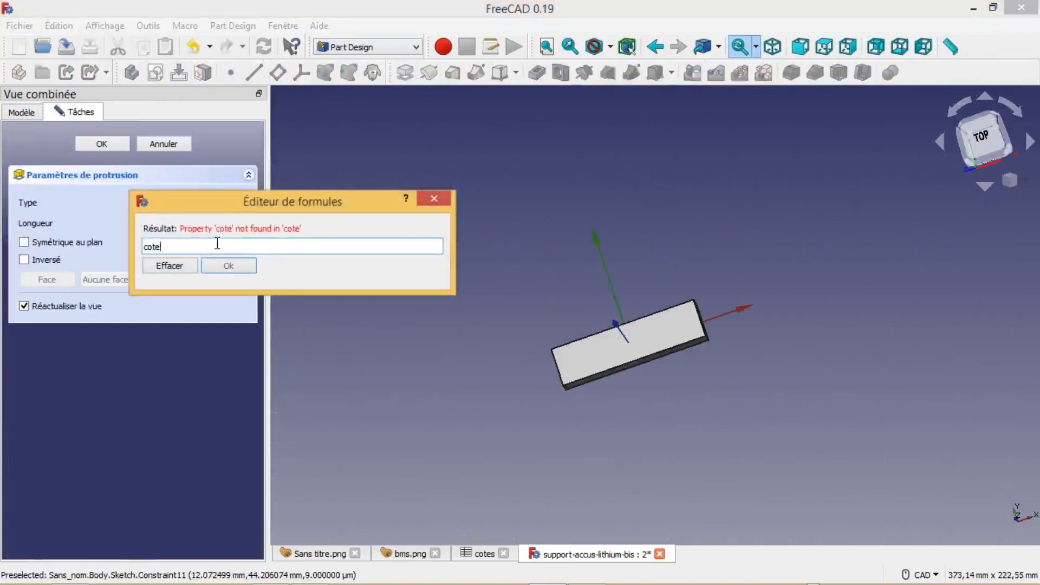
text(s.Ep)
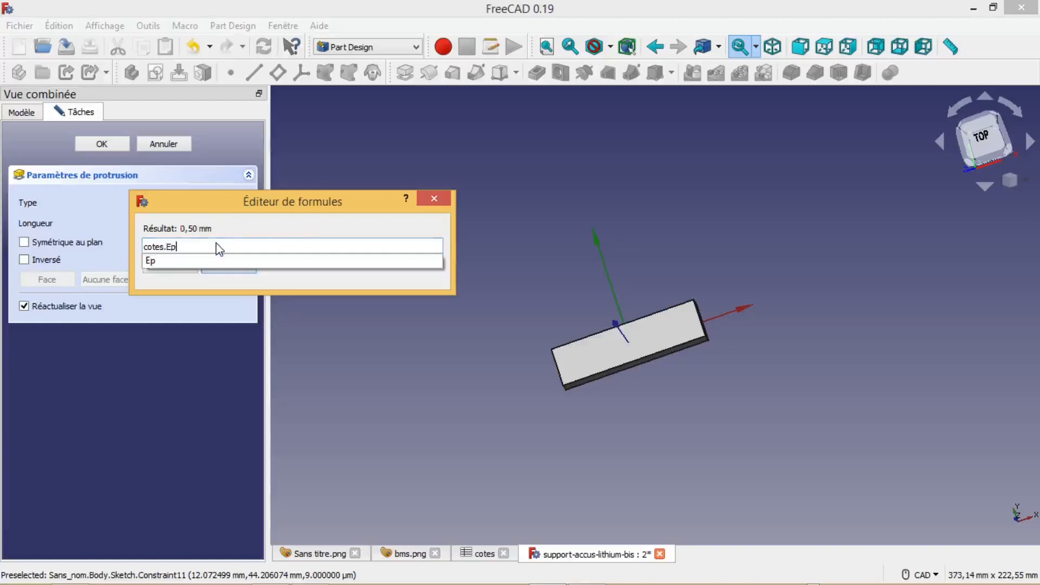
key(Return)
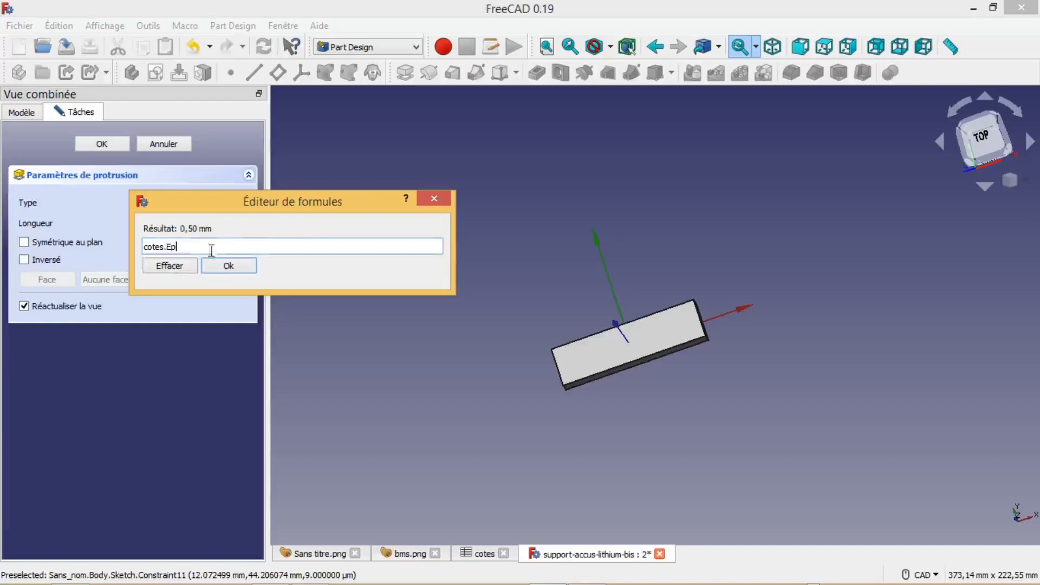
click(228, 265)
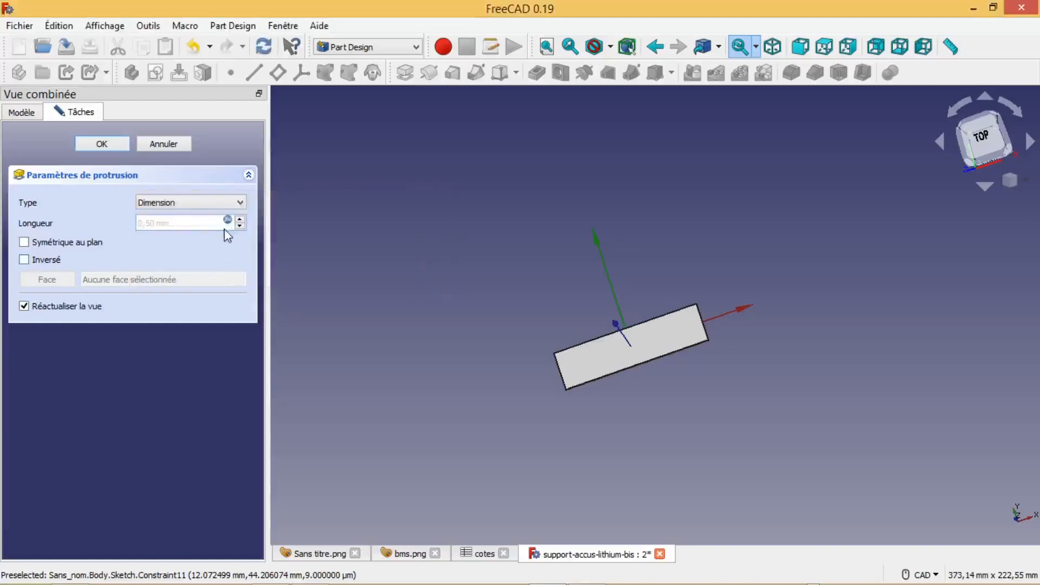
click(107, 145)
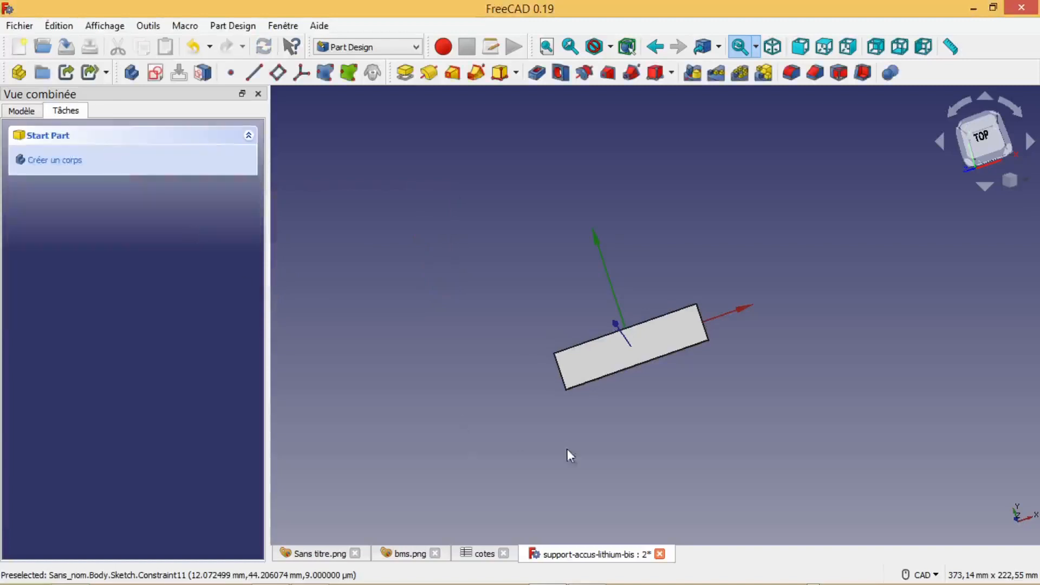
Create a sketch on the plate's upper face and draw a slot of about 5 mm radius along the horizontal axis
middle_drag(567, 446, 564, 407)
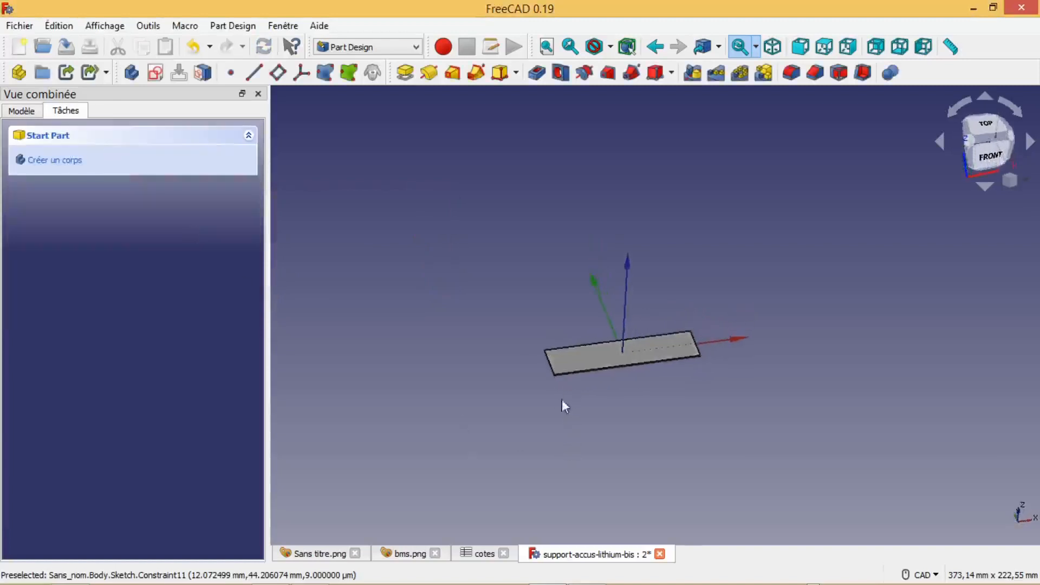
click(577, 362)
click(155, 72)
scroll(547, 385, up, 5)
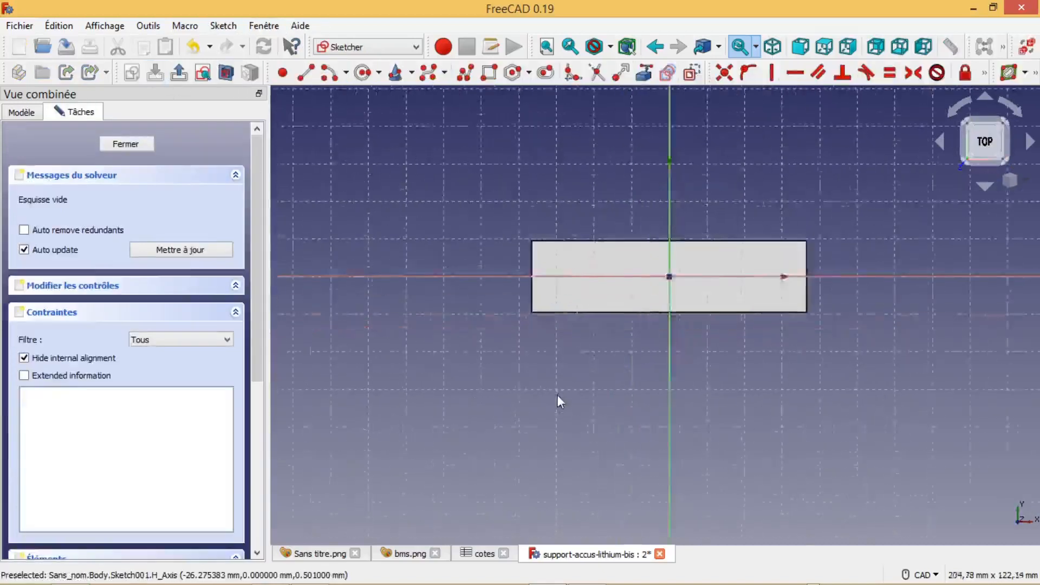
mouse_move(635, 316)
middle_down()
mouse_move(518, 429)
mouse_move(555, 451)
middle_up()
scroll(520, 429, up, 1)
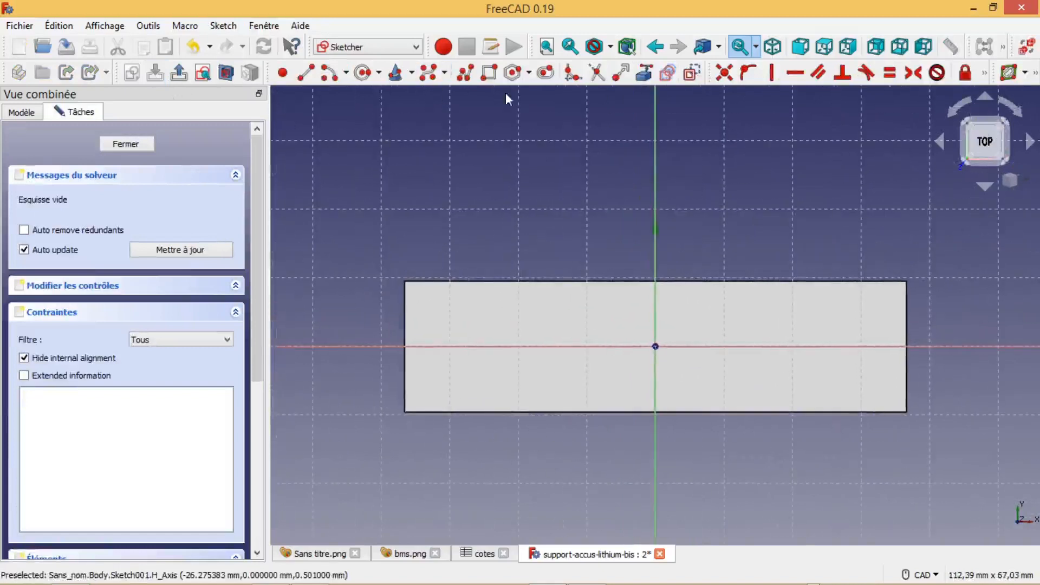
click(546, 74)
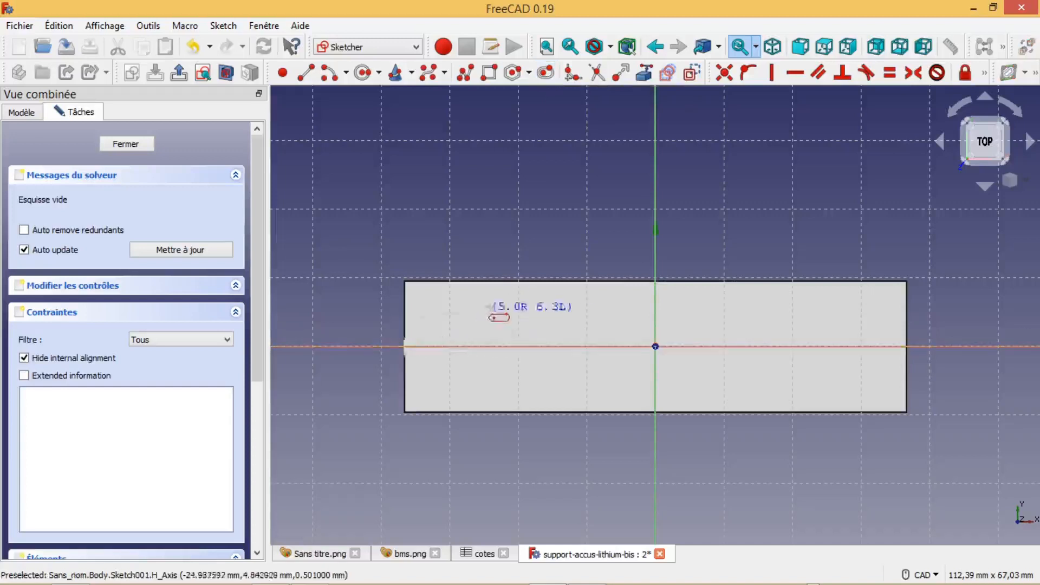
click(843, 312)
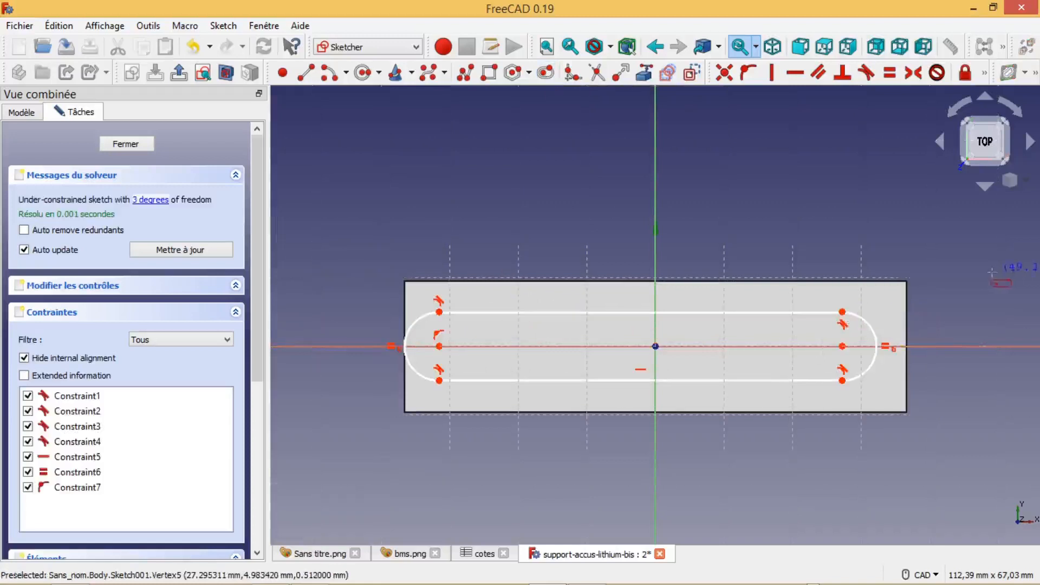
Make the slot's two arc centres symmetric about the origin and delete the redundant point-on-object constraint, Constraint7
click(841, 346)
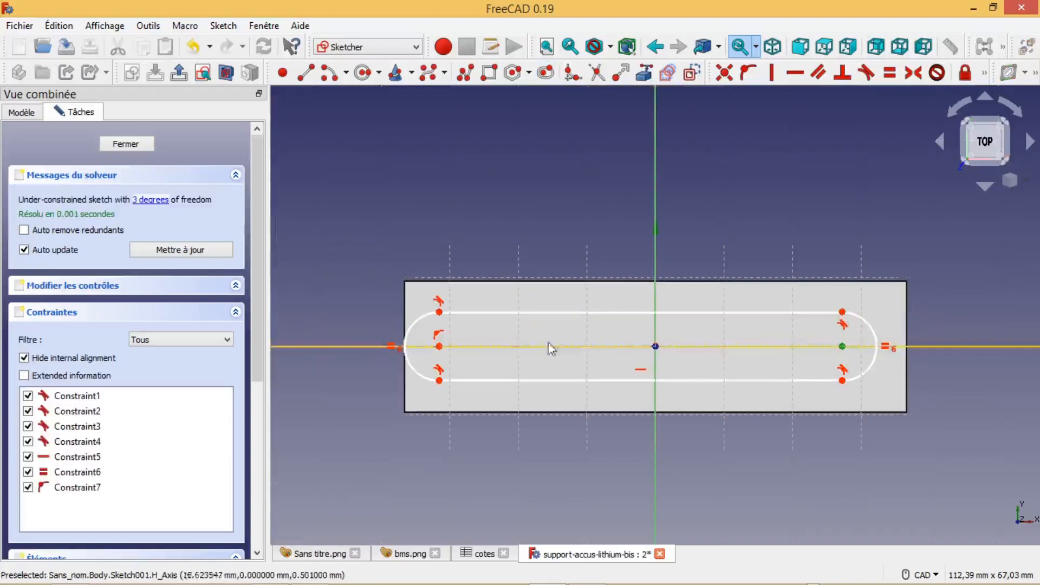
click(440, 346)
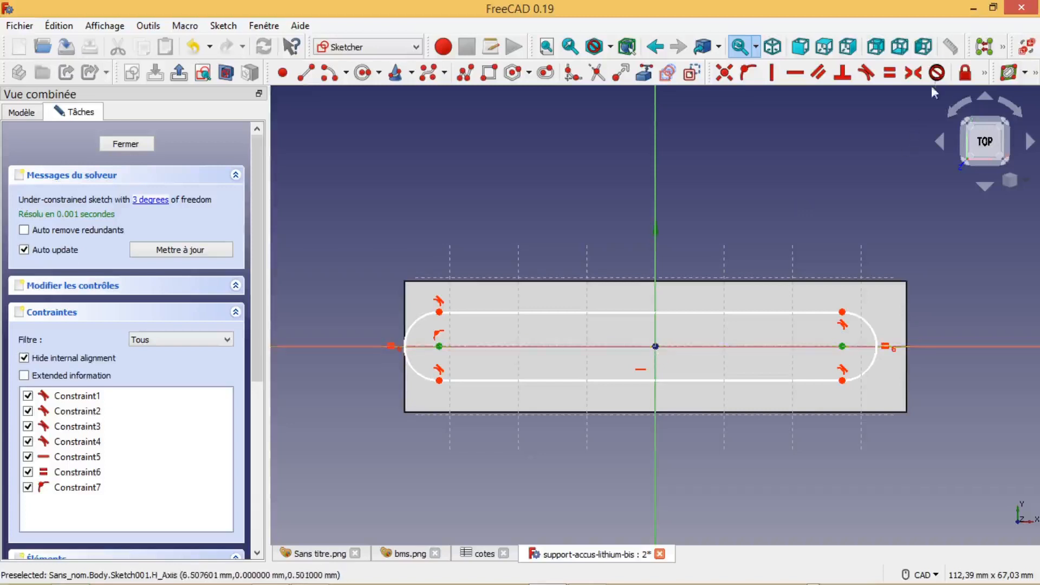
click(914, 72)
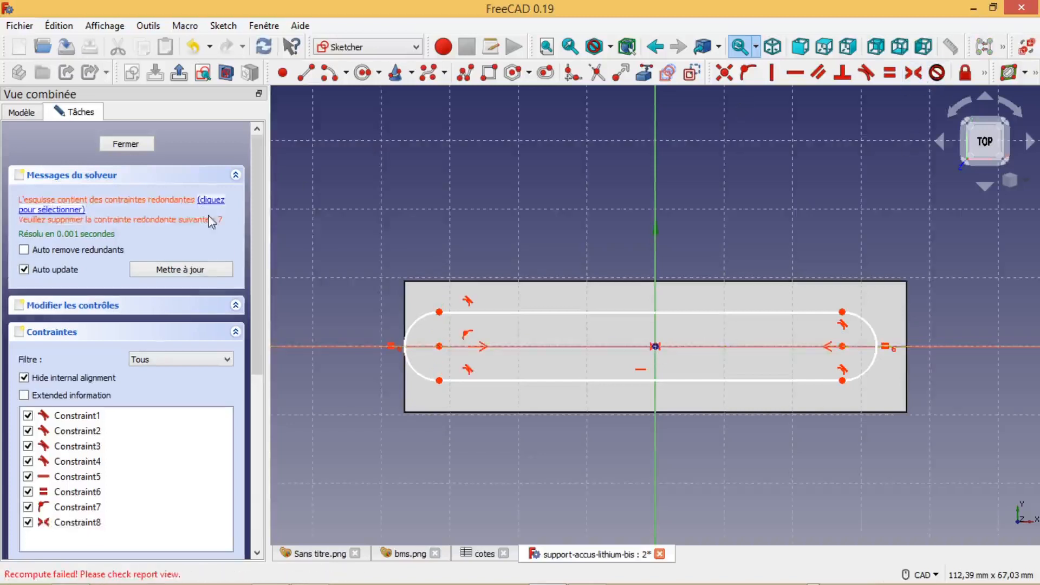
click(97, 508)
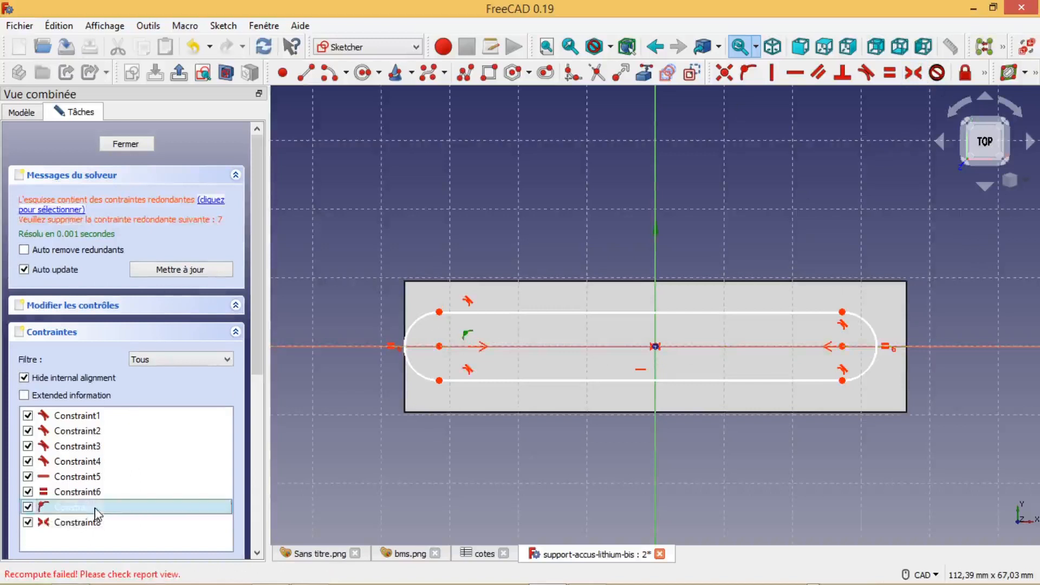
key(Delete)
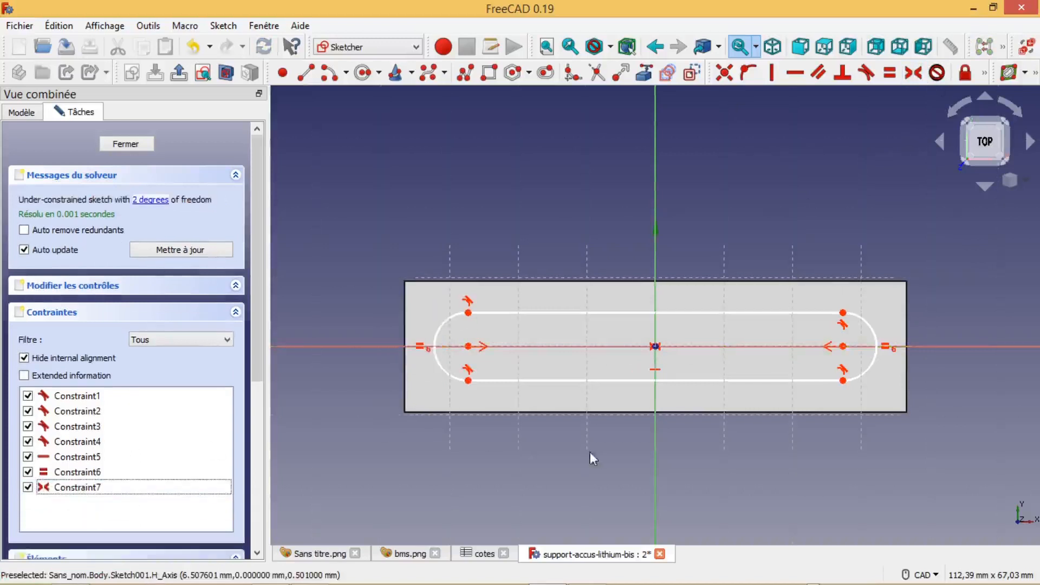
Link the plate's right edge into the slot sketch as external geometry
scroll(736, 445, up, 1)
scroll(735, 449, down, 2)
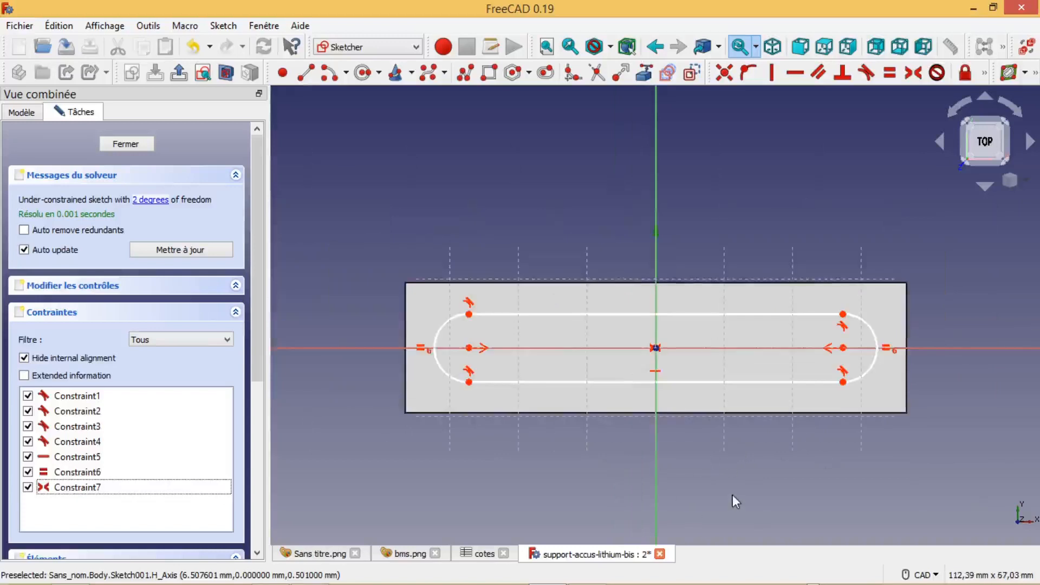
scroll(731, 497, up, 1)
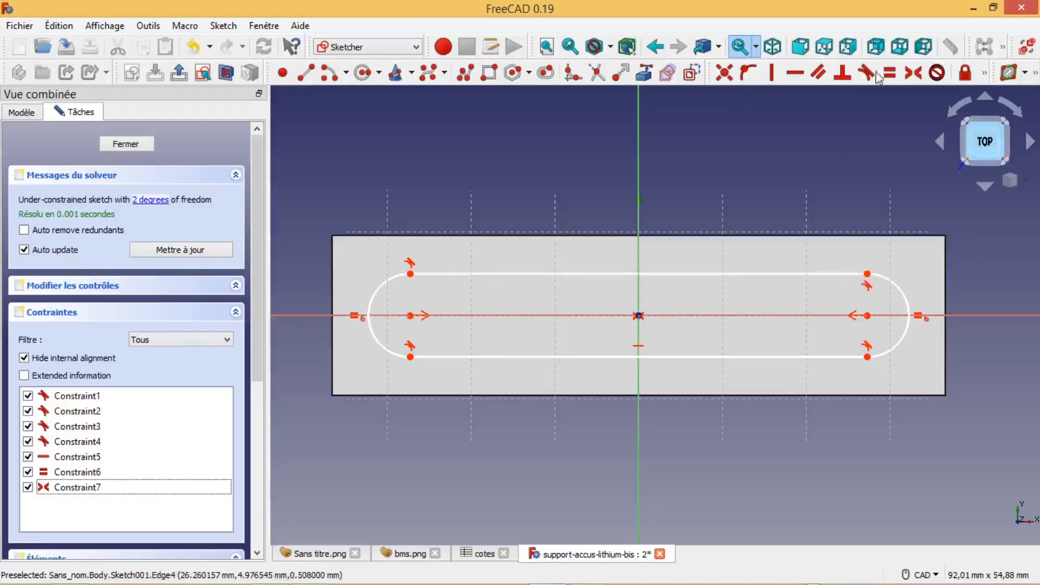
click(644, 72)
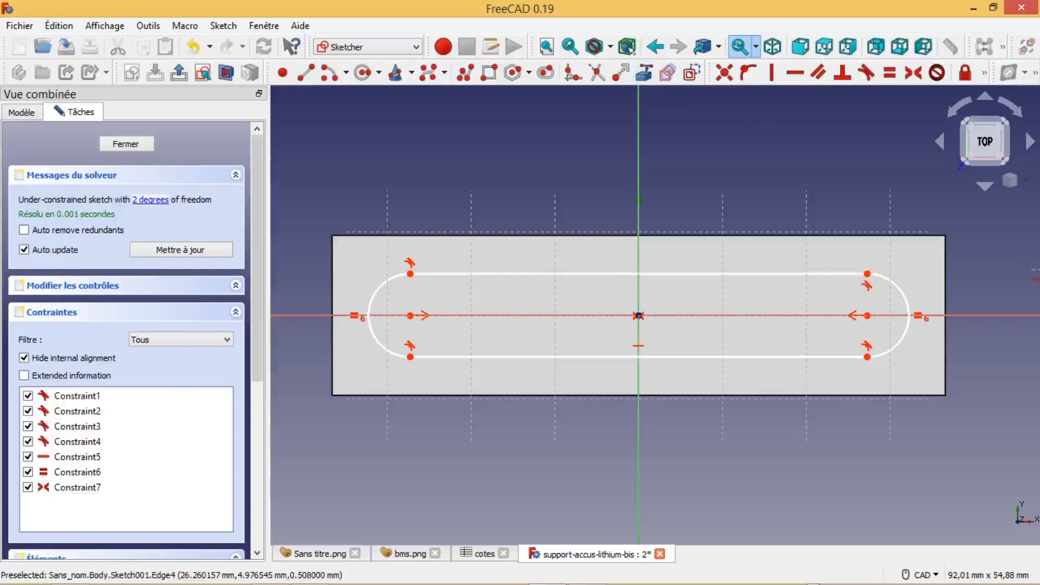
click(945, 268)
right_click(991, 263)
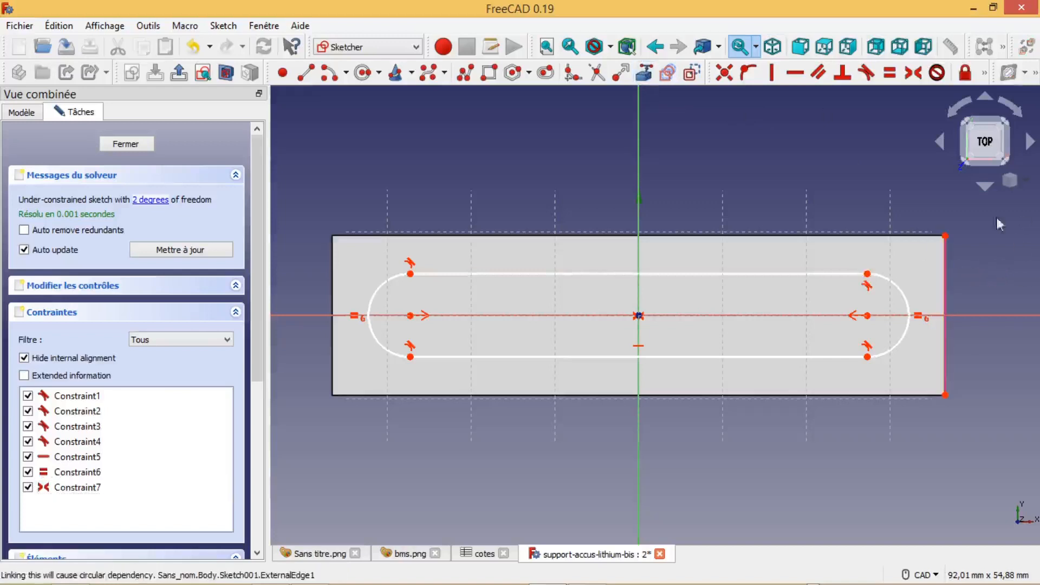
Constrain the vertical distance between the slot's upper-right arc endpoint and the plate's upper-right corner with the formula cotes.Da/2
click(867, 274)
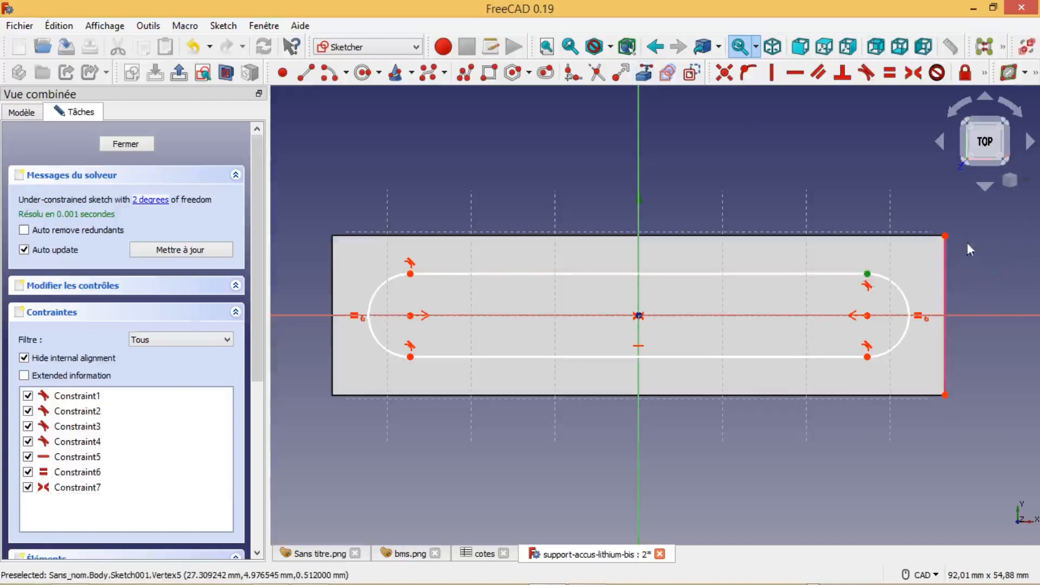
click(946, 237)
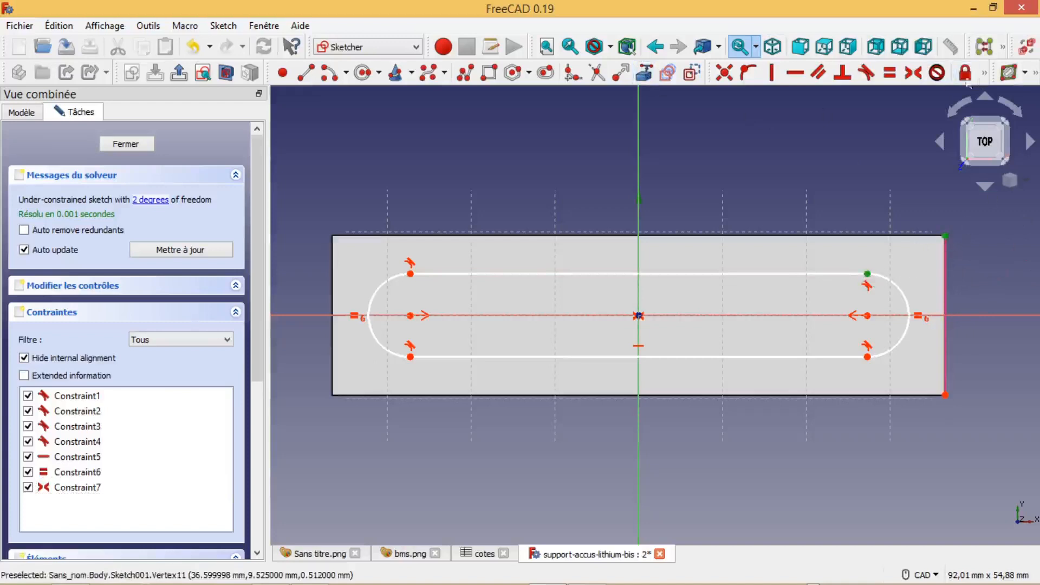
click(984, 73)
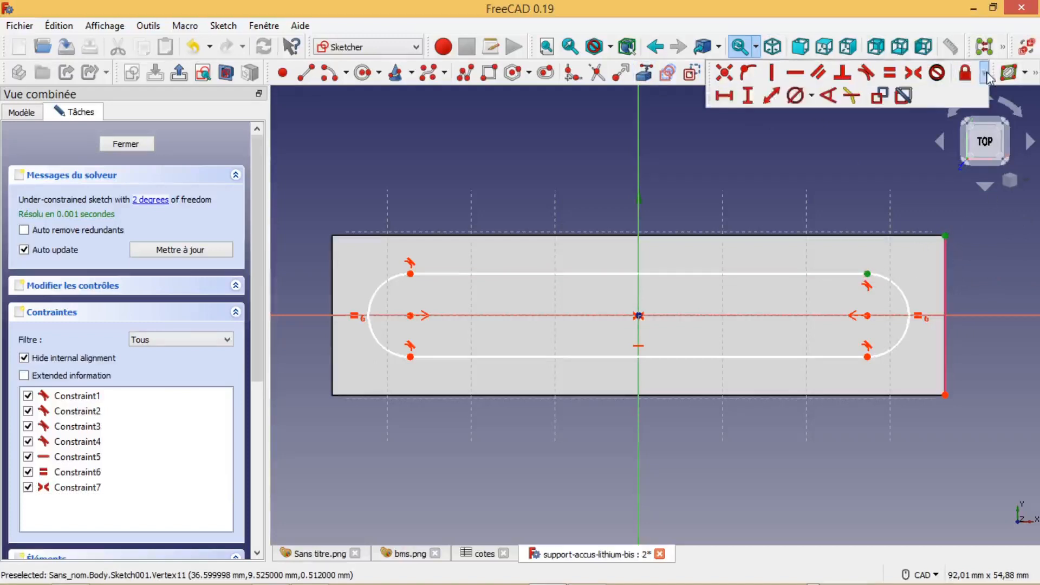
click(748, 96)
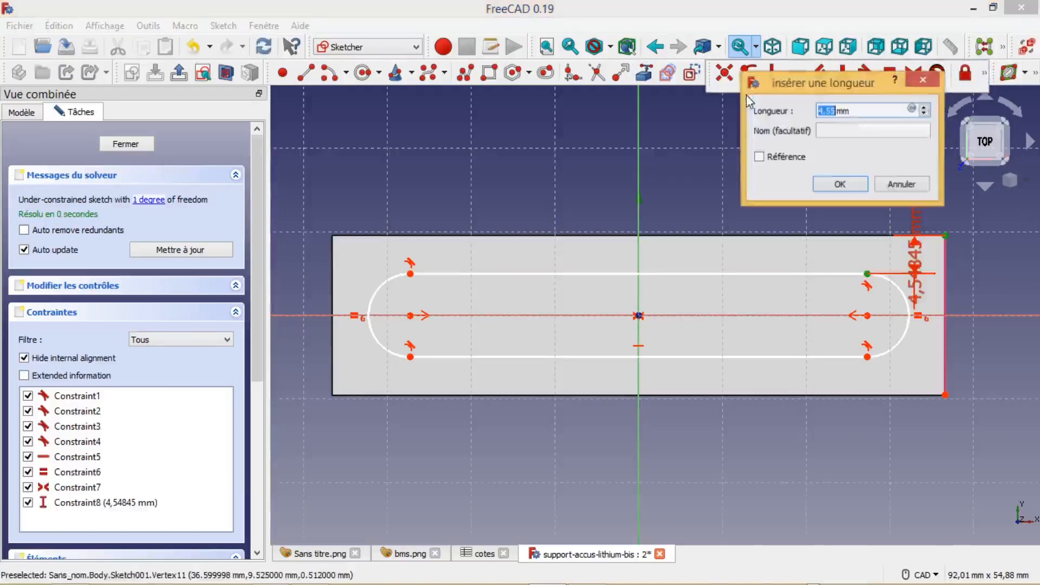
click(912, 111)
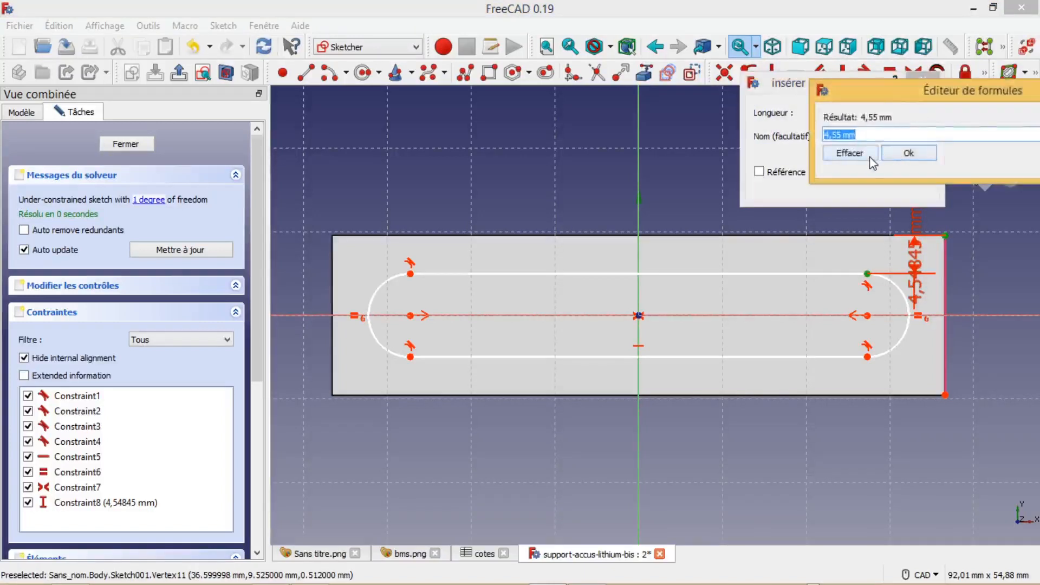
text(cote)
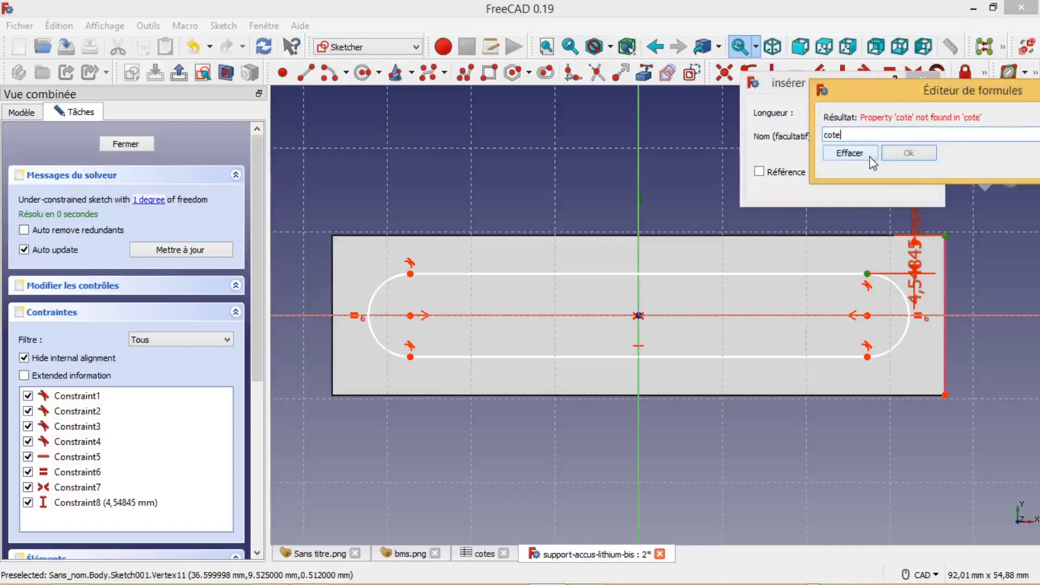
text(s.)
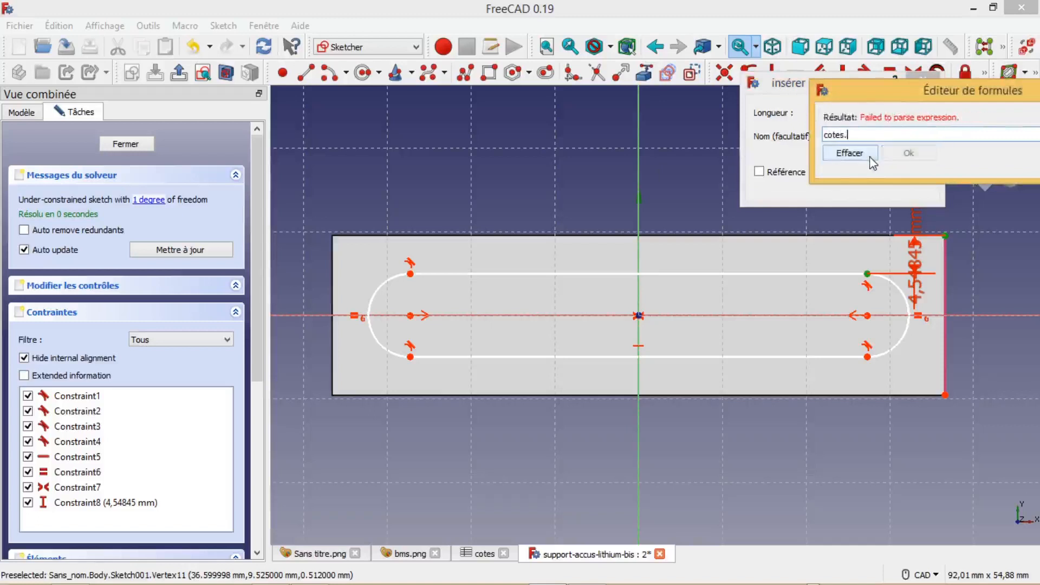
text(Da)
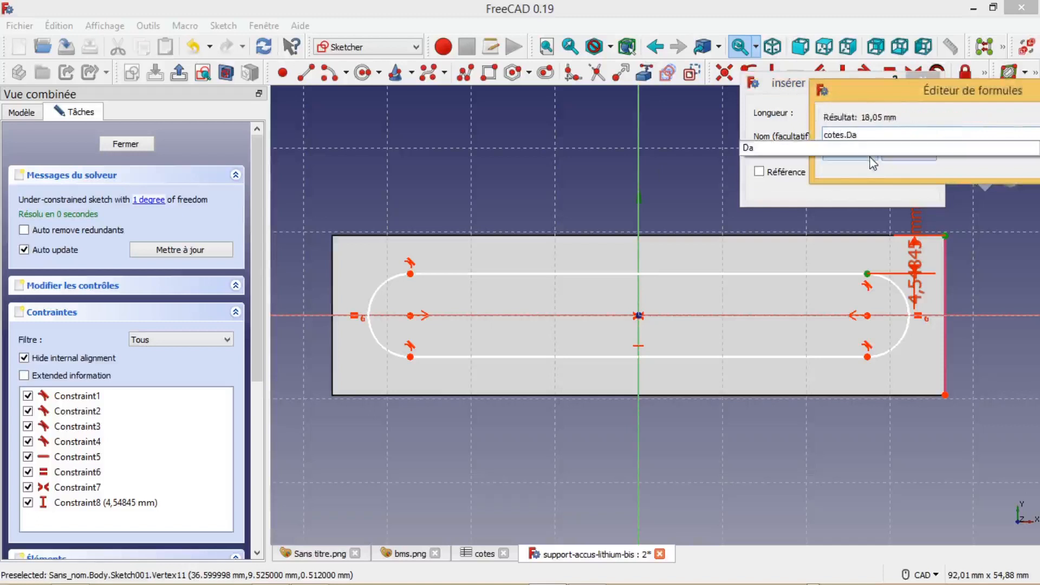
text(/)
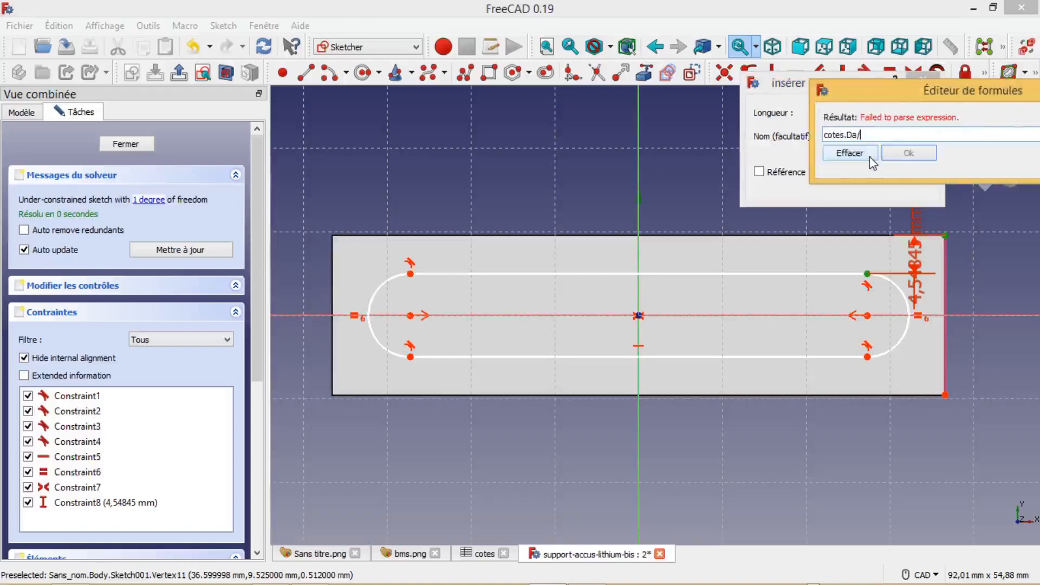
text(2)
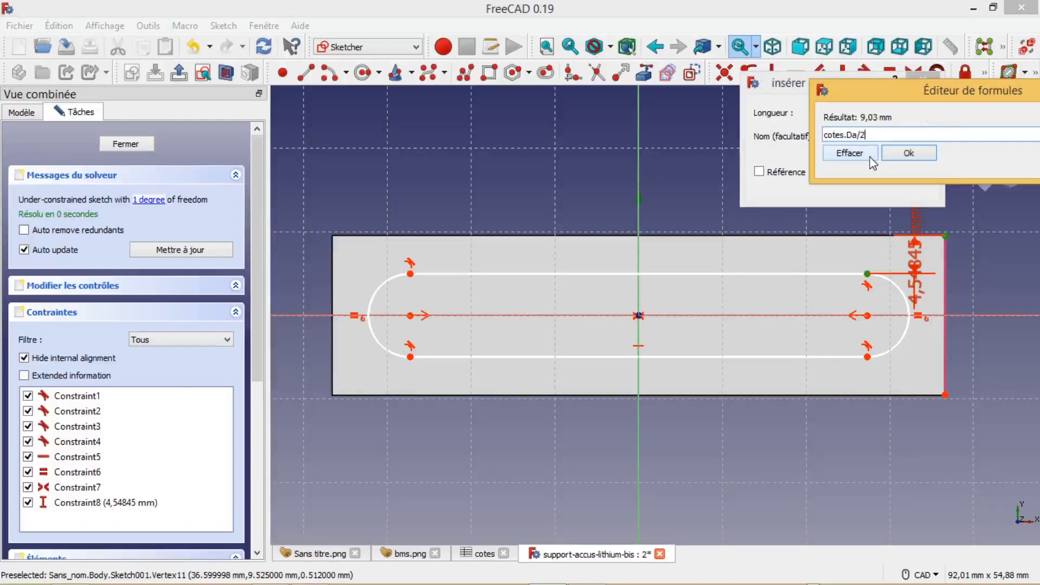
click(910, 155)
click(840, 184)
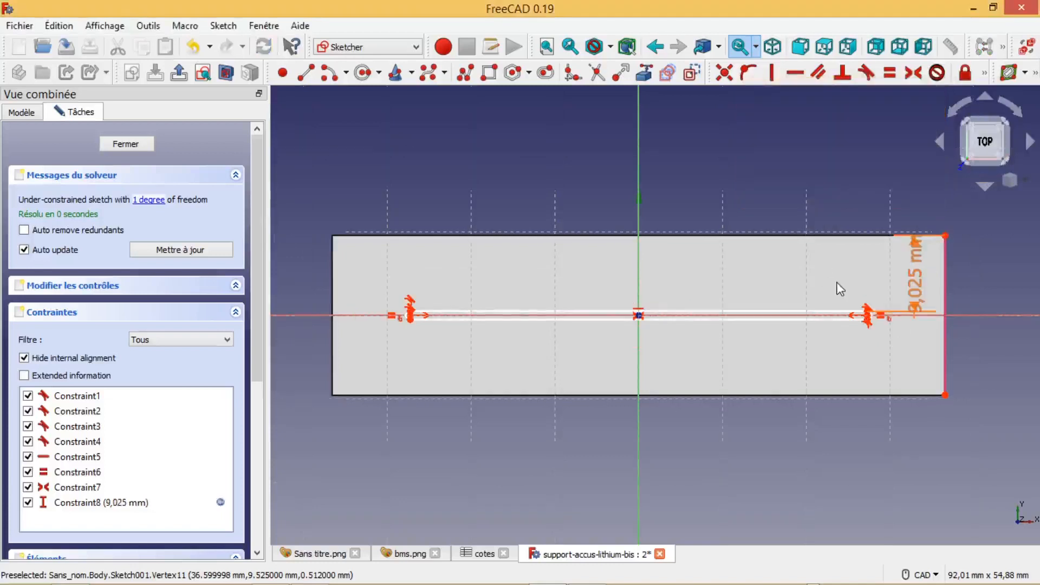
Delete the vertical distance constraint between the slot and the plate's upper-right corner, and enlarge the slot to about 13 mm wide
scroll(837, 282, up, 5)
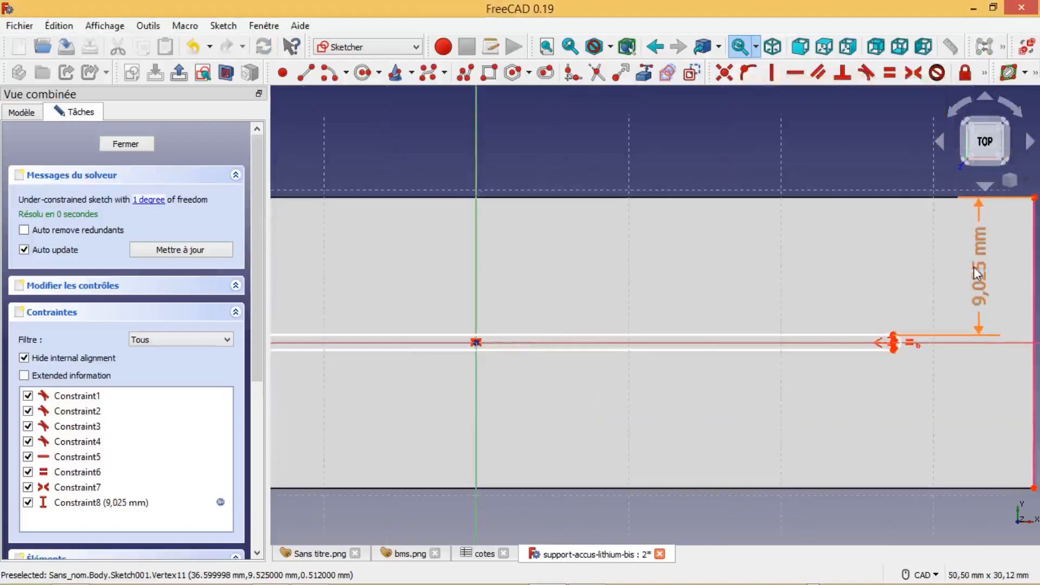
click(971, 274)
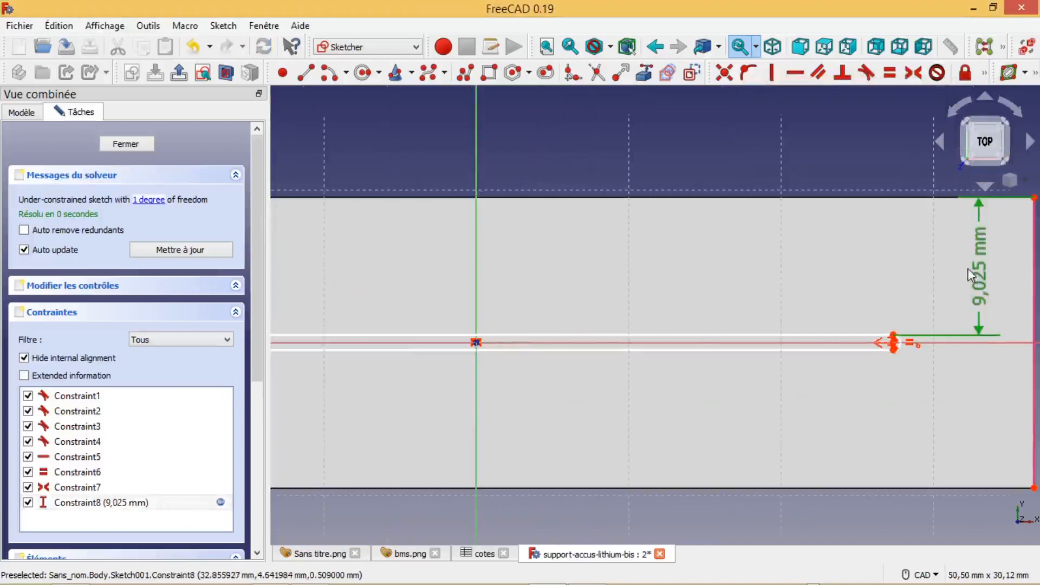
key(Delete)
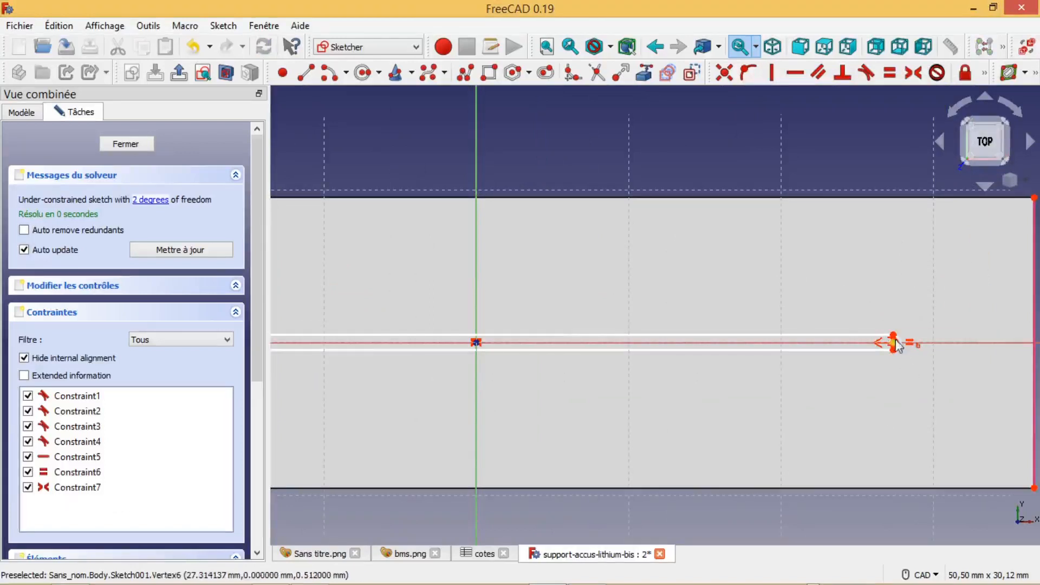
mouse_move(895, 344)
mouse_down()
mouse_move(913, 242)
mouse_move(905, 248)
mouse_up()
scroll(935, 363, down, 1)
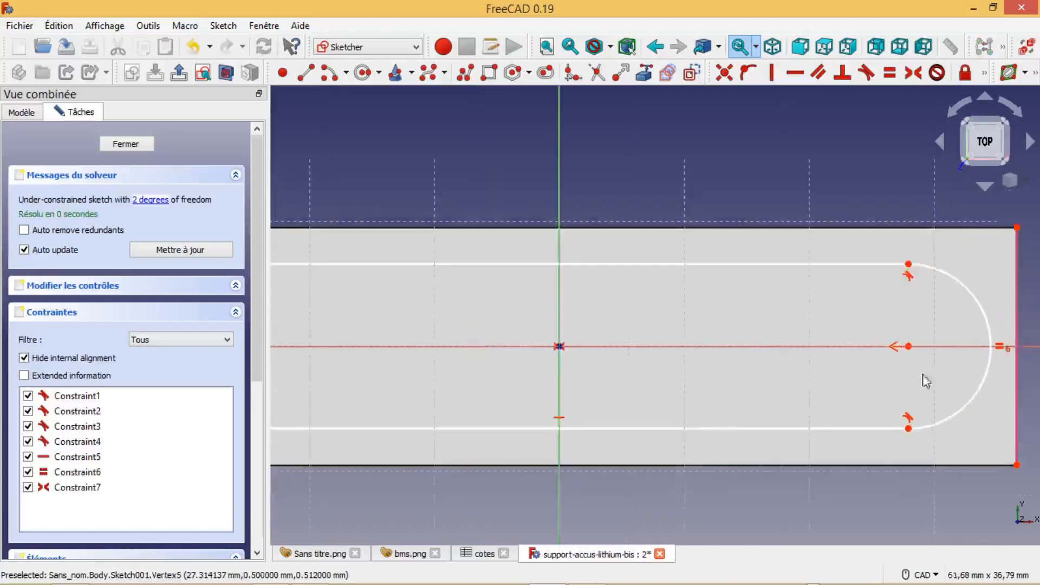
scroll(926, 381, down, 2)
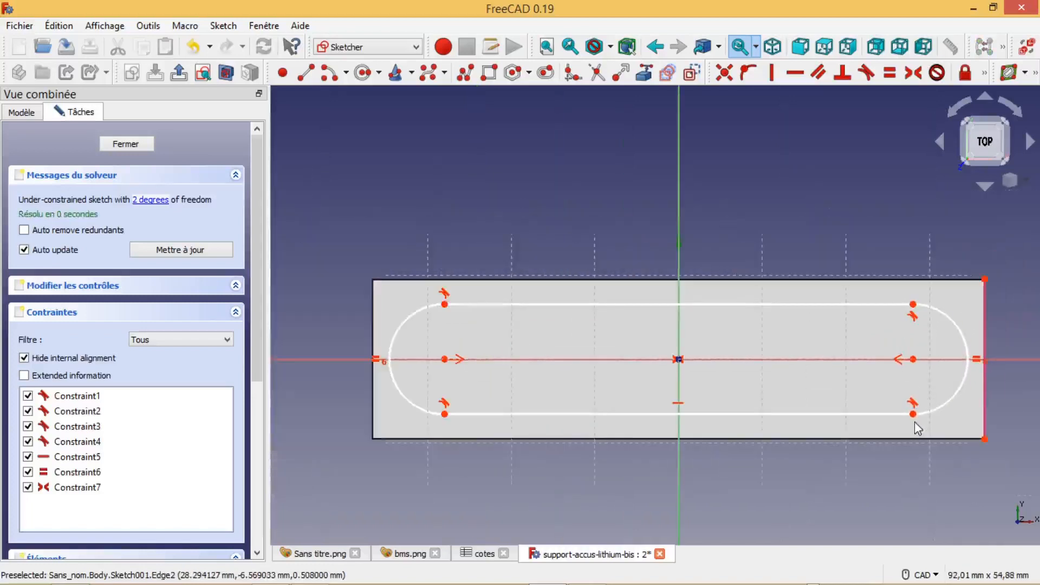
Add a horizontal distance constraint between the centres of the slot's two end arcs
click(913, 359)
click(445, 359)
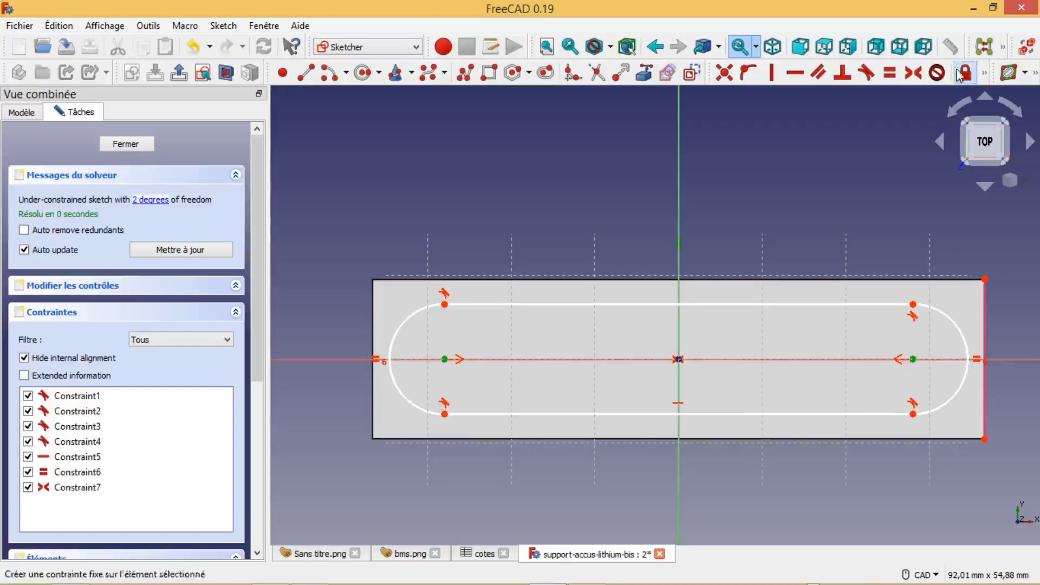
click(984, 72)
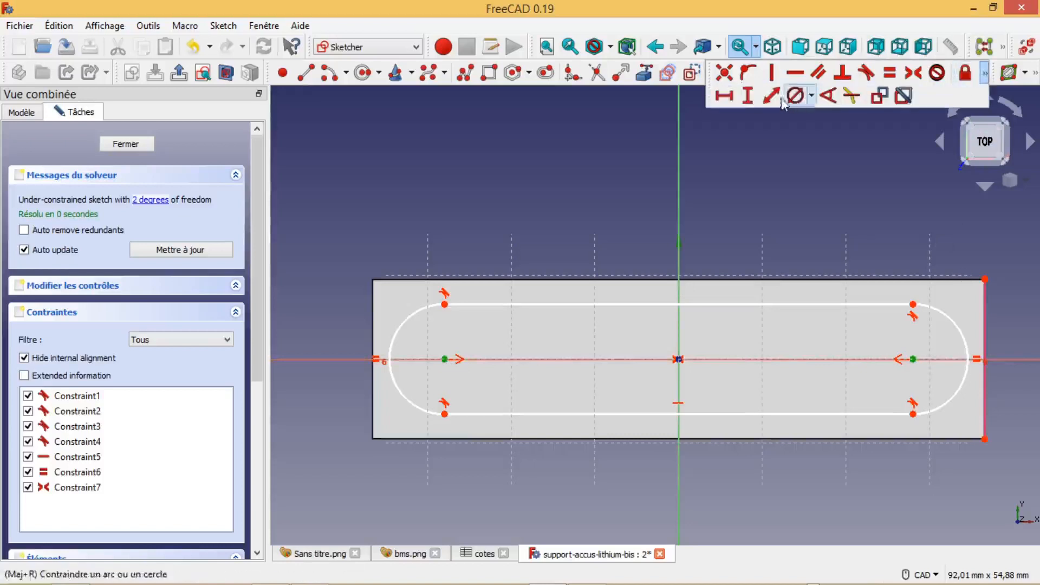
click(724, 96)
Set the distance between the arc centres to the formula cotes.Da*cotes.Ns-cotes.Da and place its dimension below the plate
click(898, 115)
click(895, 111)
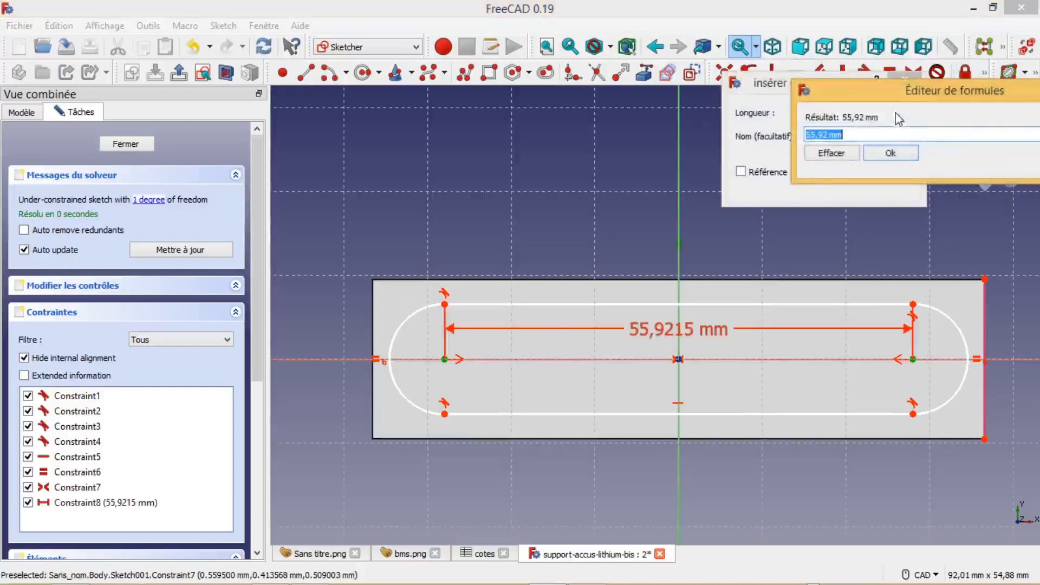
text(cot)
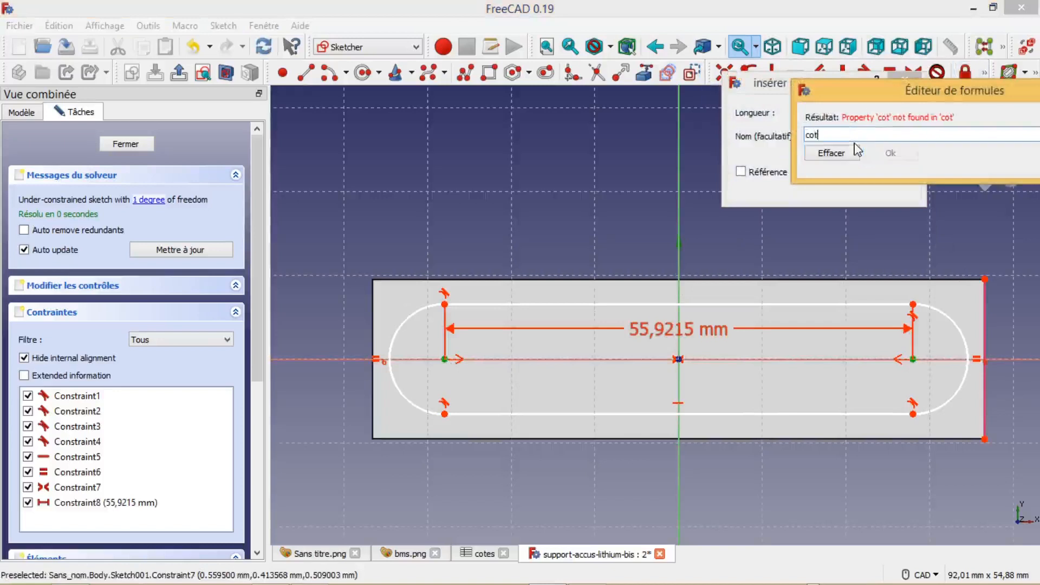
text(es.)
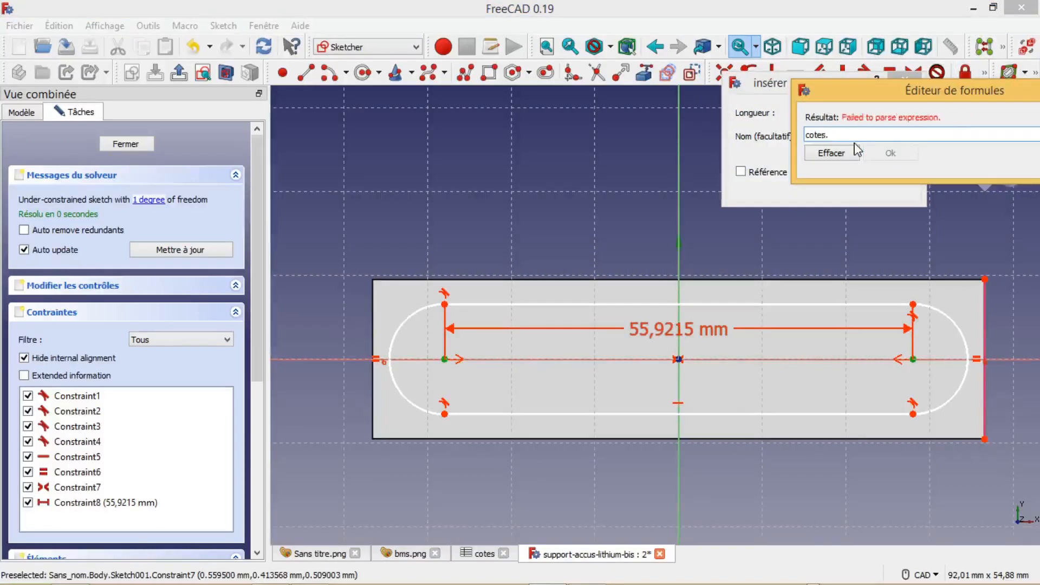
text(D)
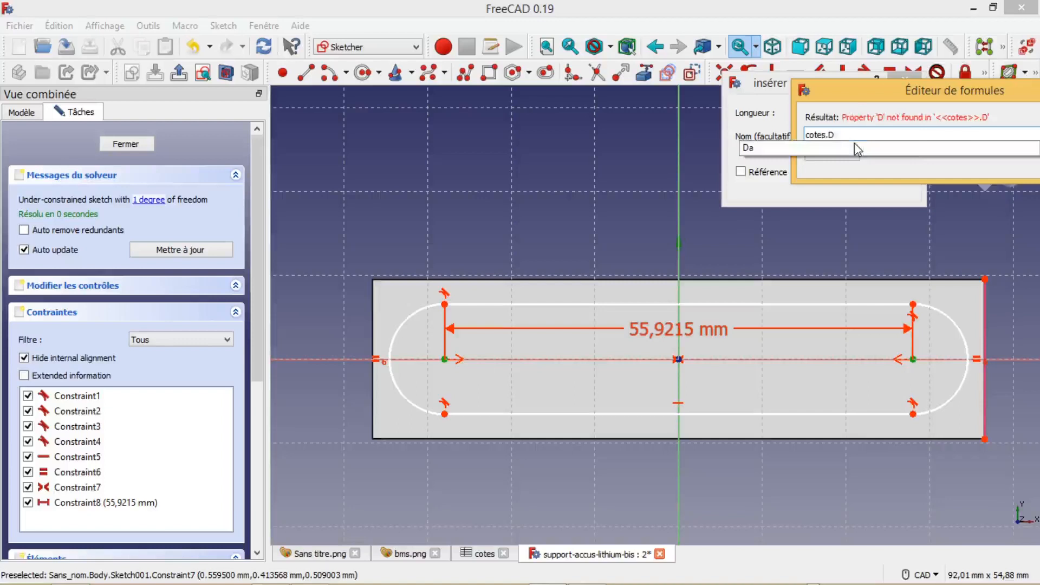
text(a)
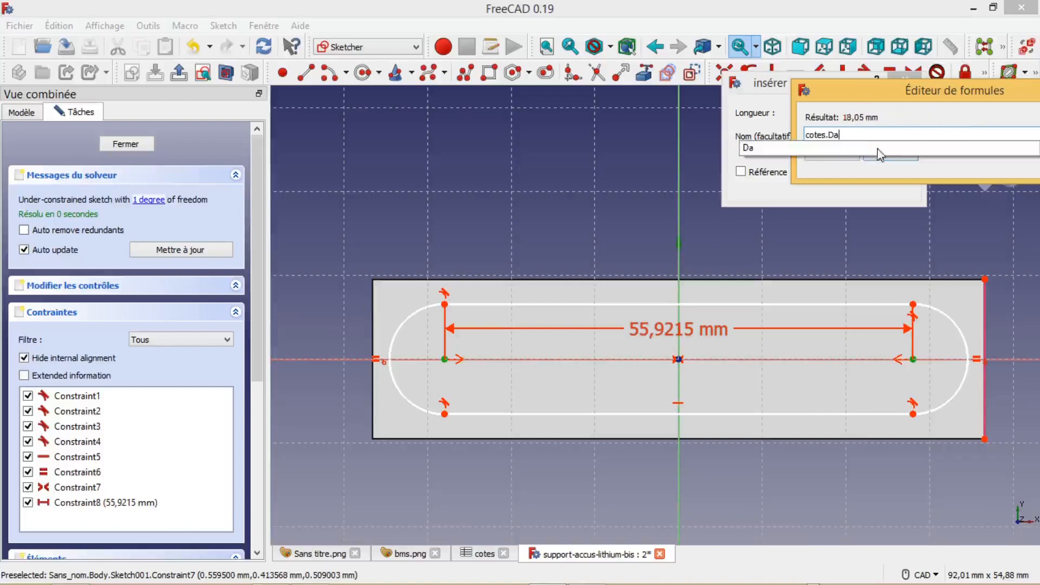
text(*)
text(cotes)
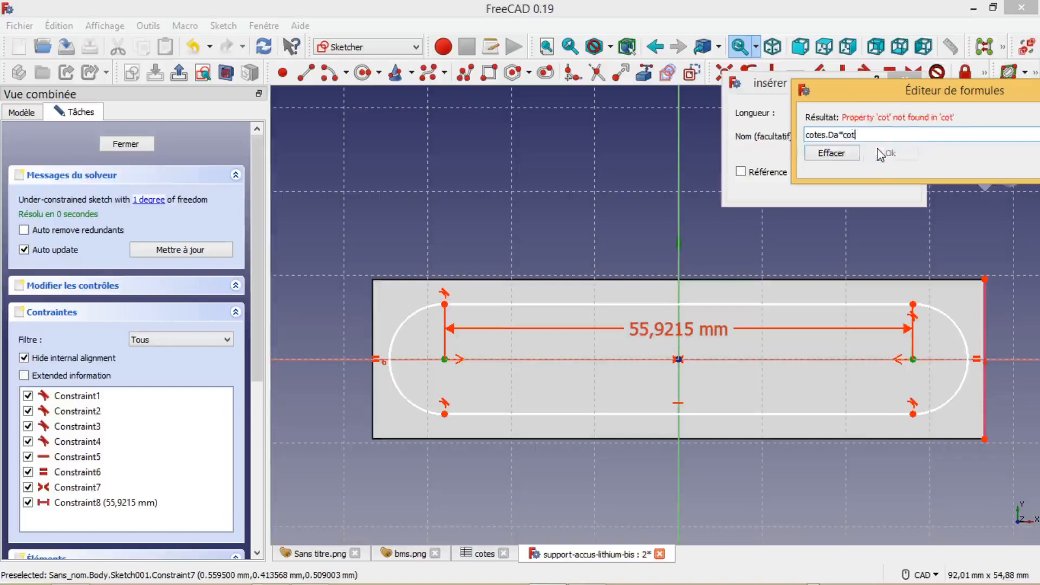
text(.)
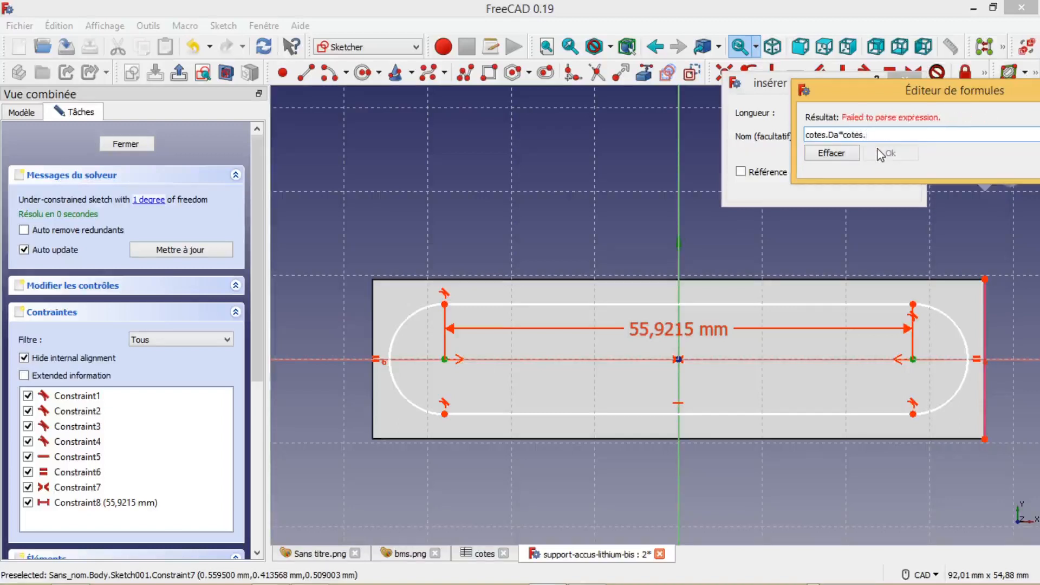
text(Ns)
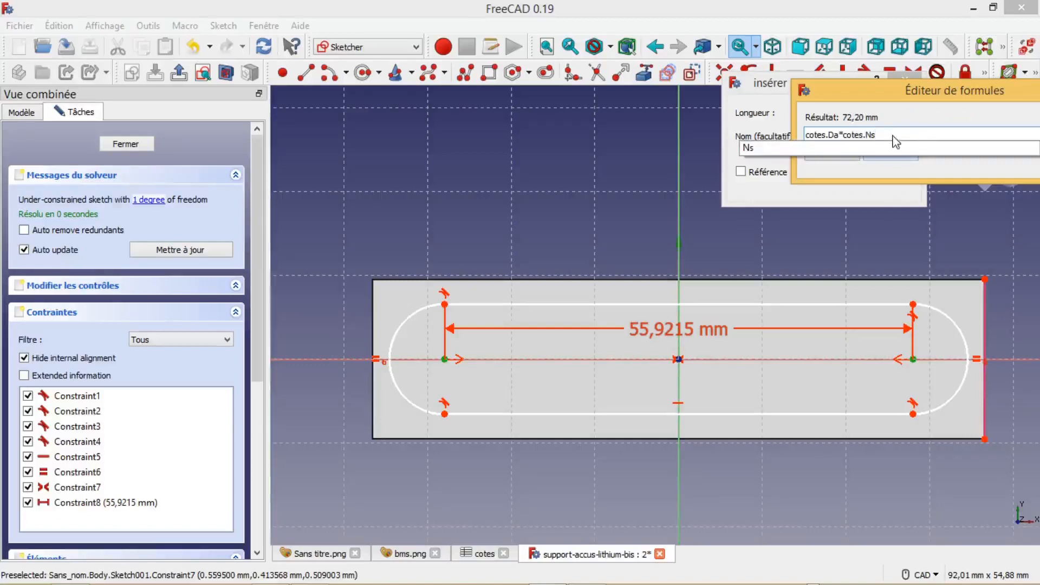
text(-cotes.Da)
click(916, 135)
click(894, 156)
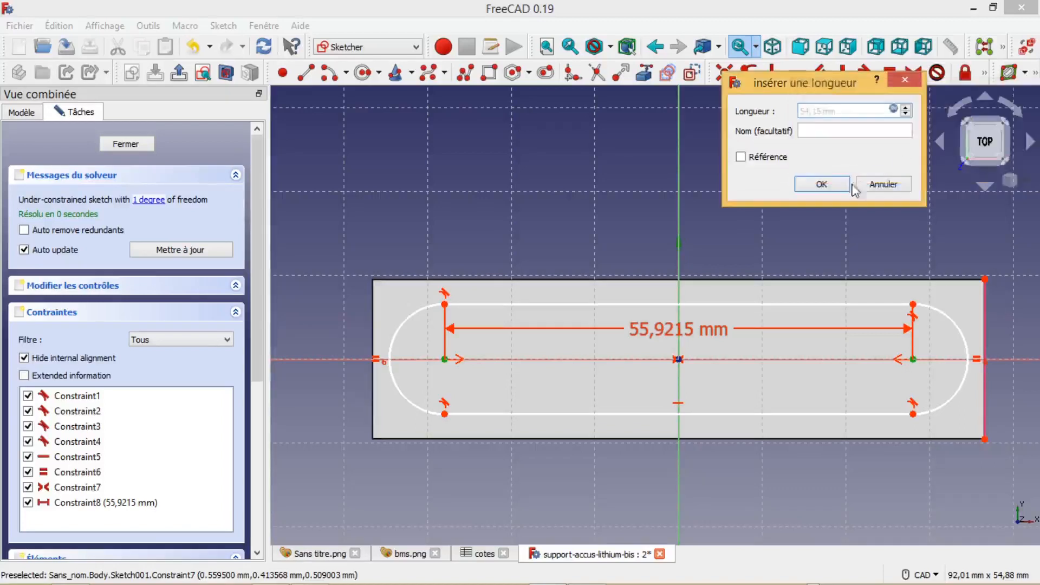
click(829, 185)
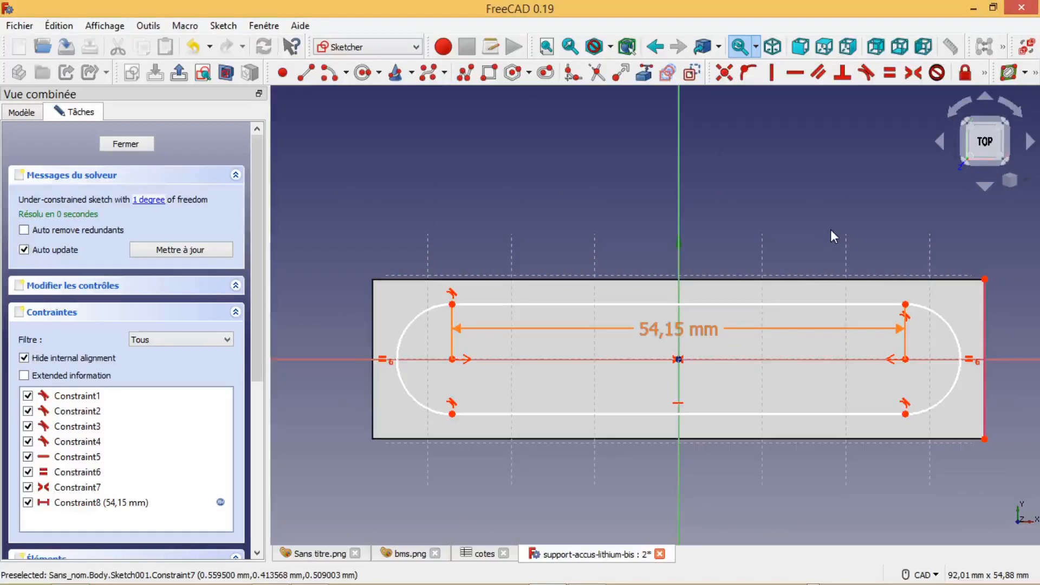
drag(704, 330, 709, 514)
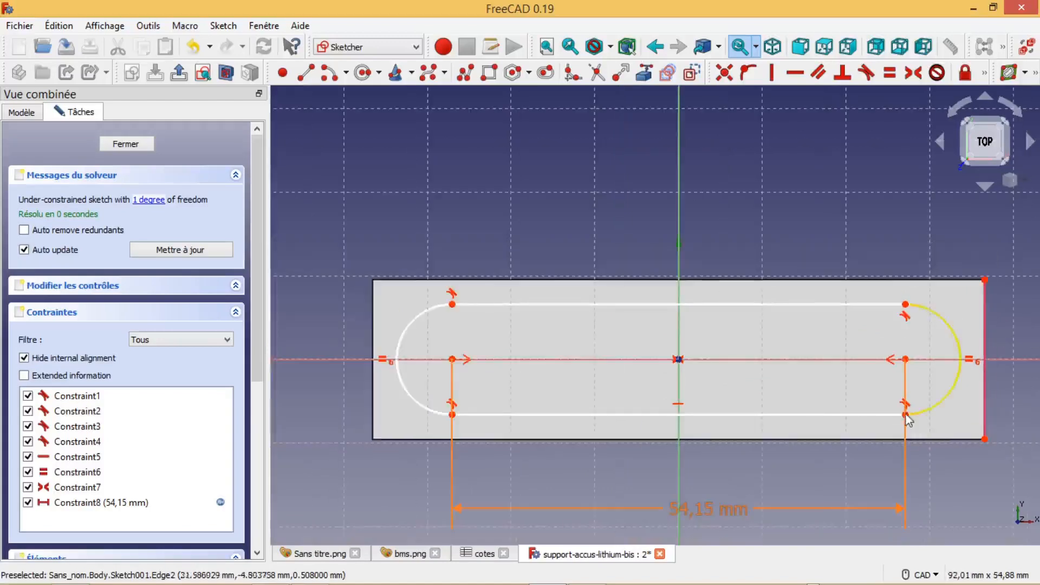
Constrain the vertical distance between the right arc's two endpoints with the formula cotes.Da
click(905, 415)
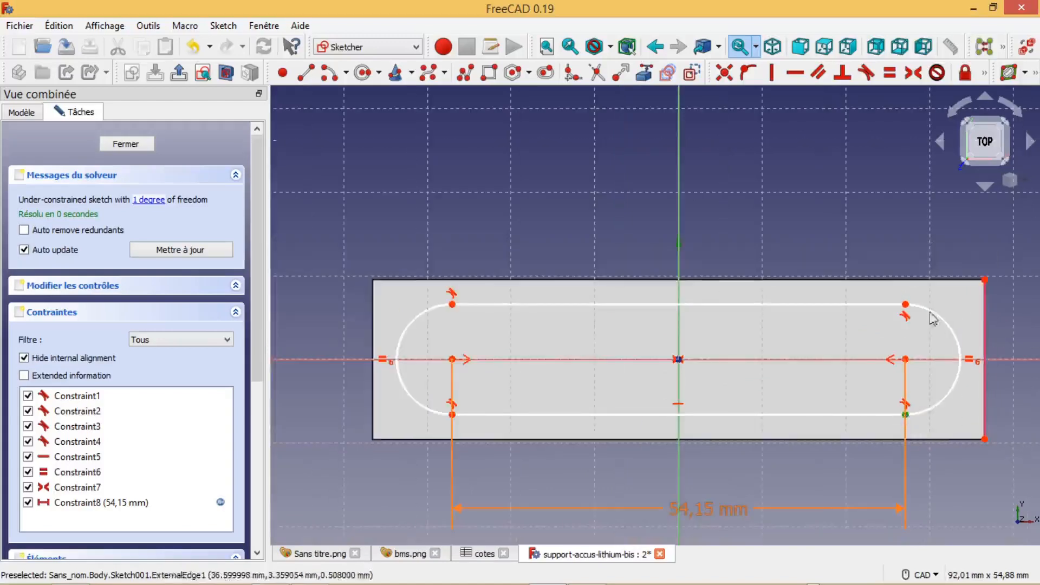
click(905, 305)
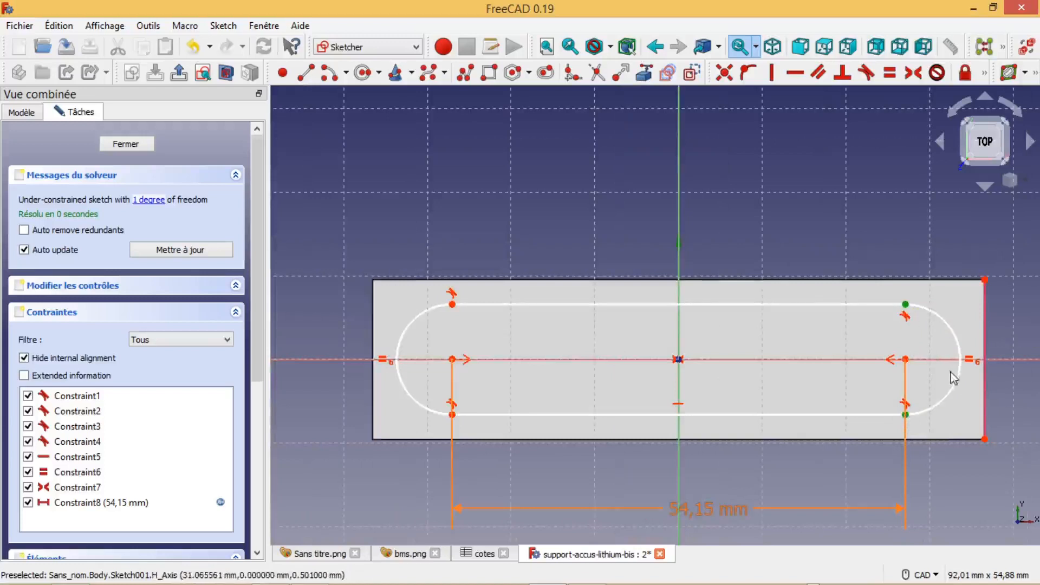
click(984, 78)
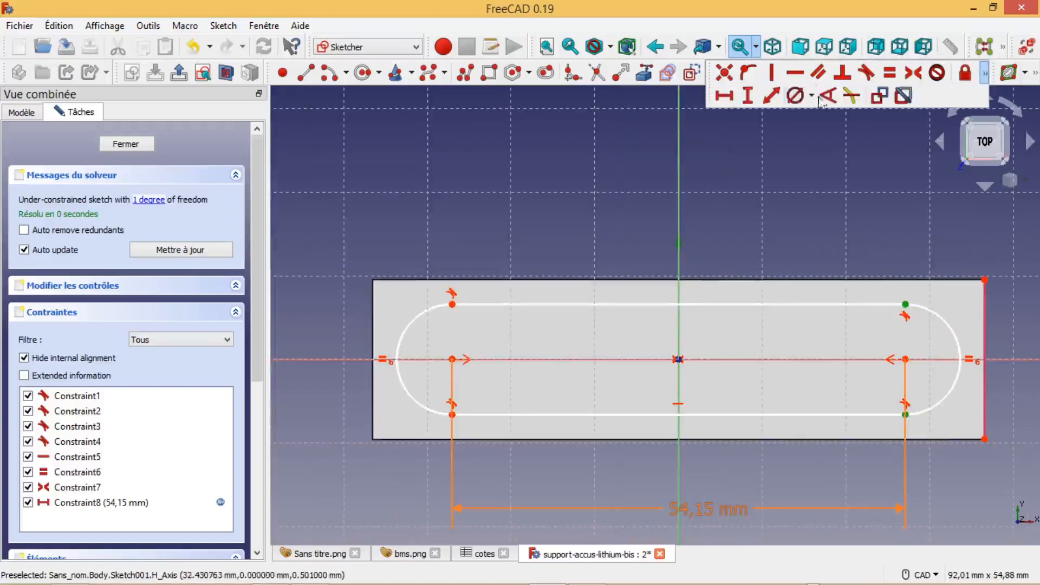
click(757, 101)
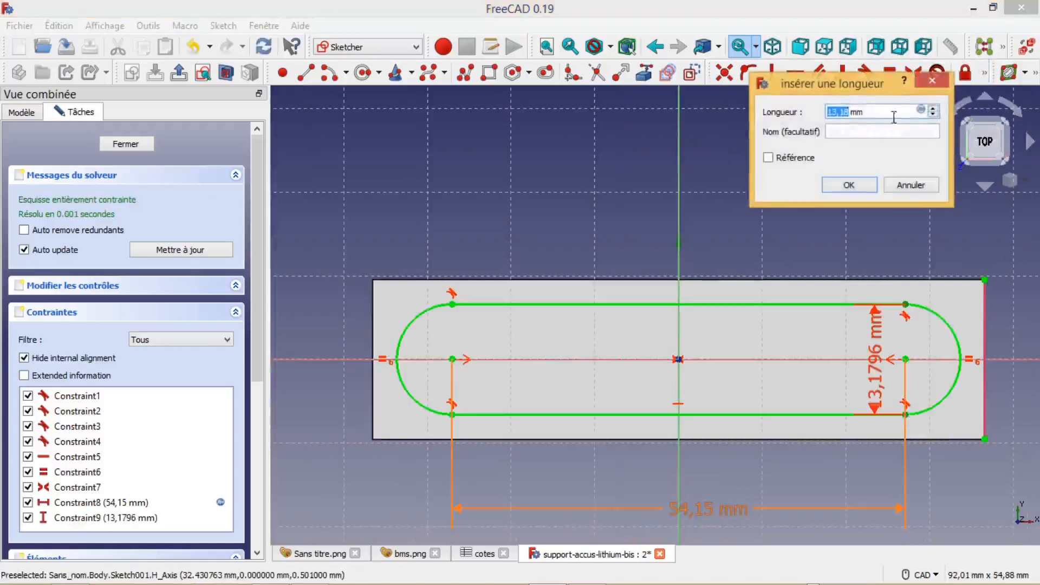
click(926, 114)
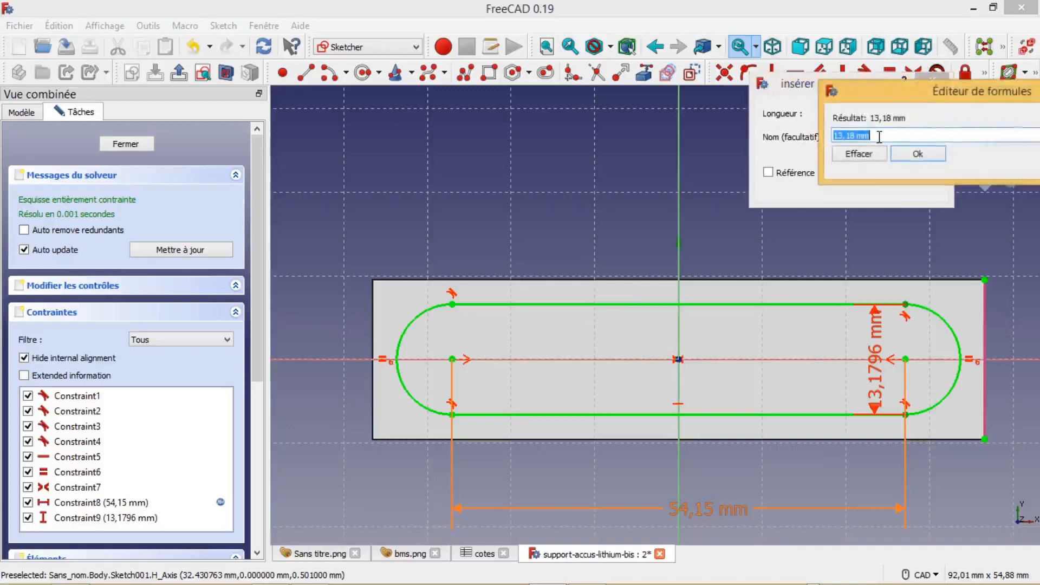
text(cote)
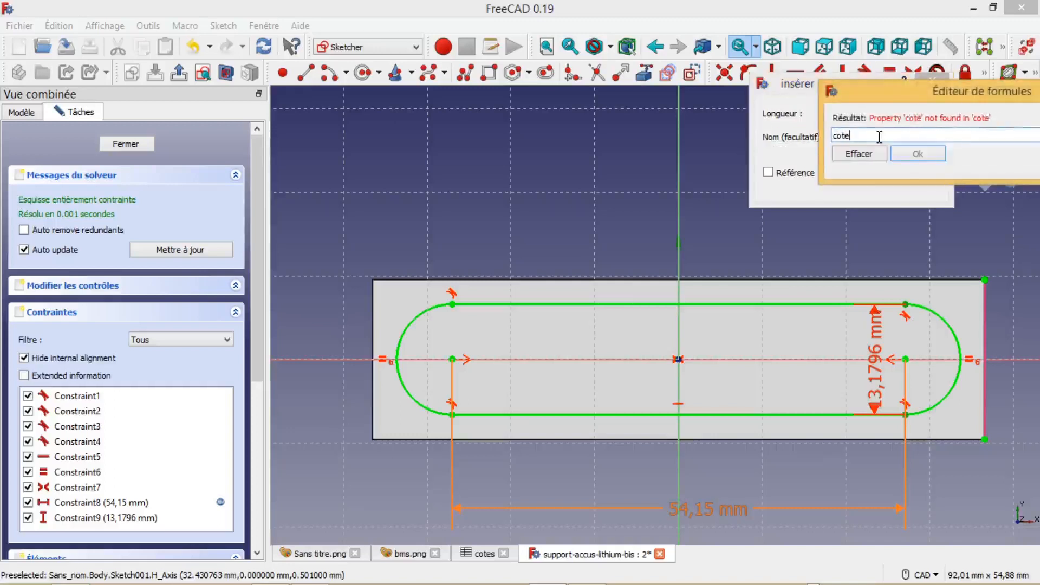
text(s.Da)
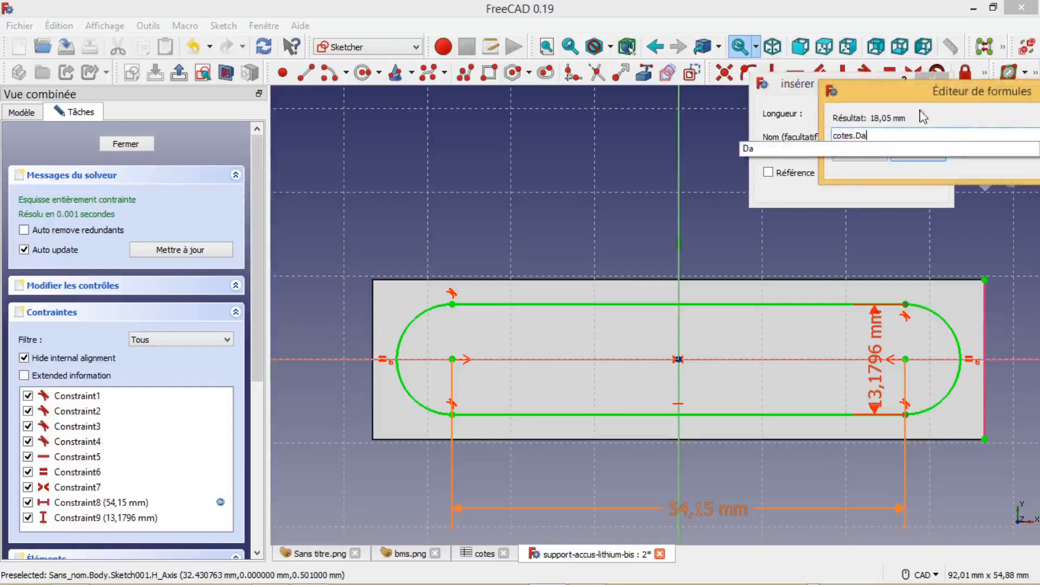
click(915, 157)
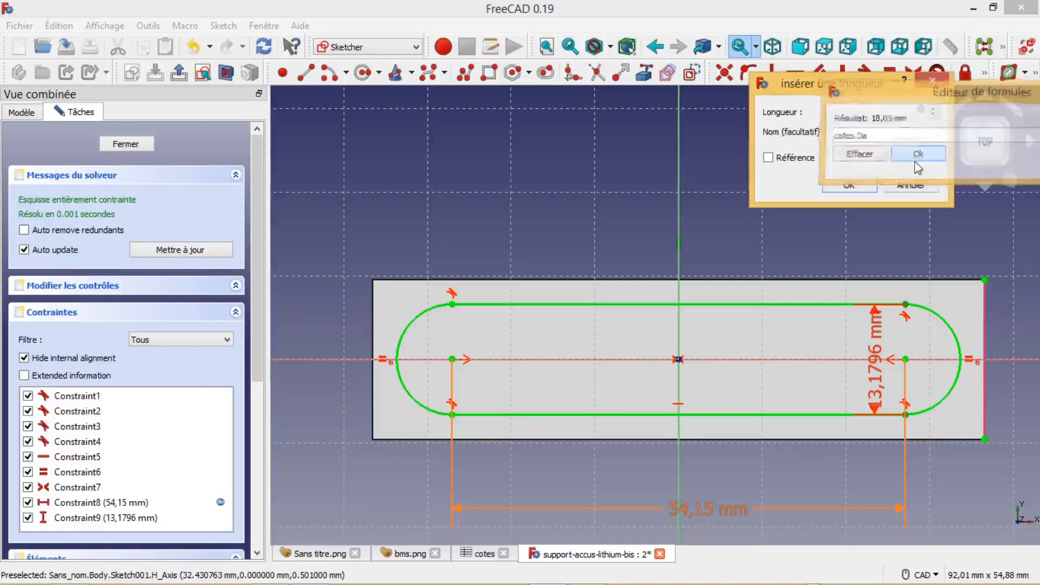
click(852, 183)
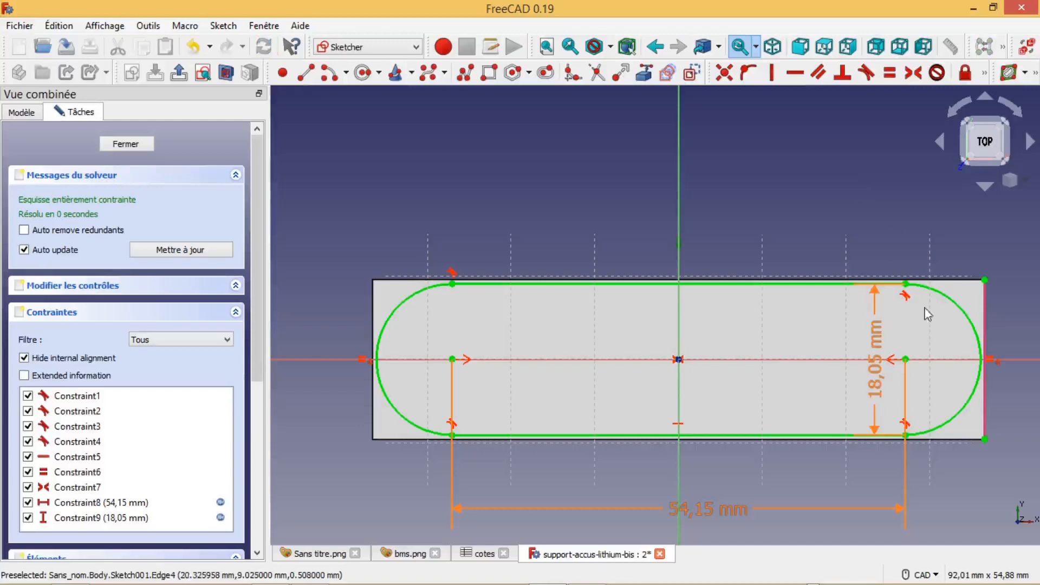
Change the slot's vertical width formula to <<cotes>>.Da*(1-10/100)
double_click(876, 360)
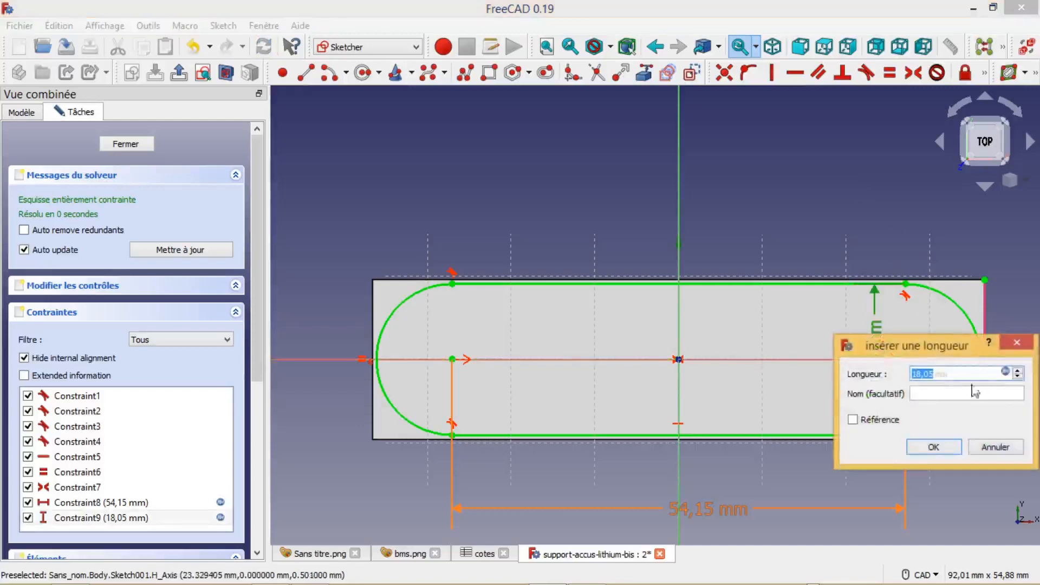
click(1005, 372)
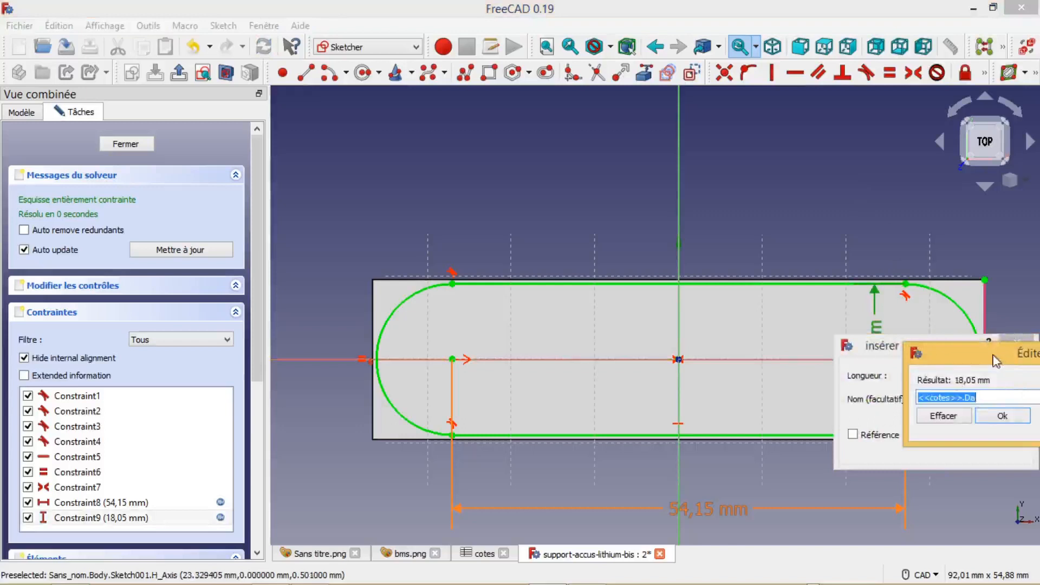
drag(996, 360, 764, 315)
click(770, 353)
text(*)
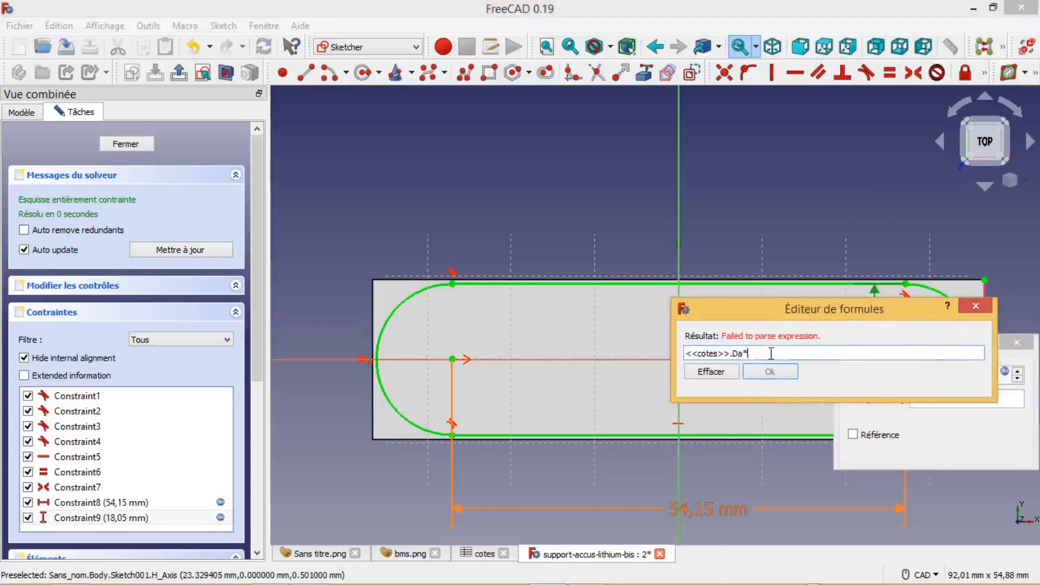
text(()
text(1-10/100))
key(Return)
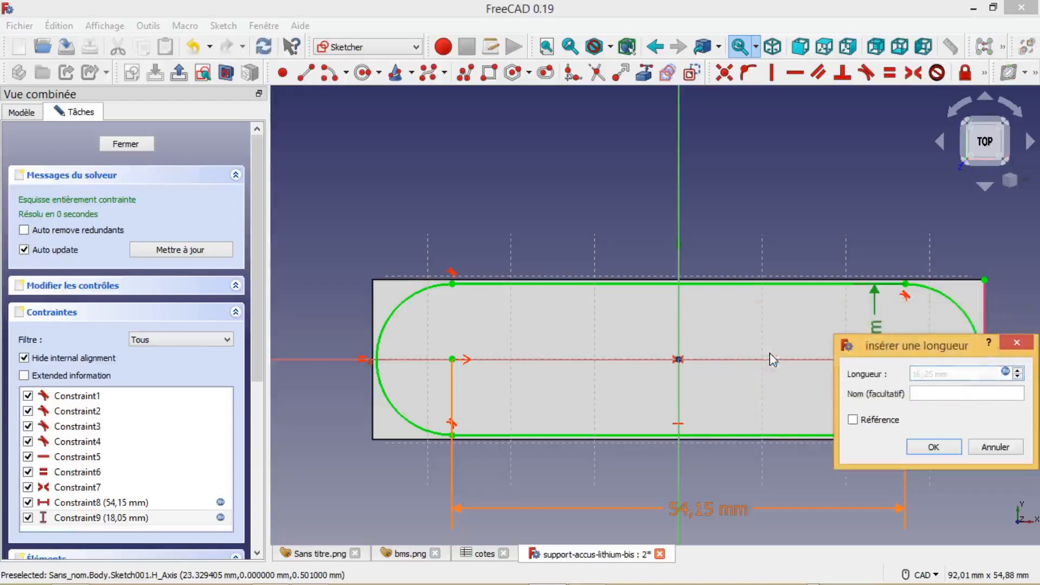
click(941, 447)
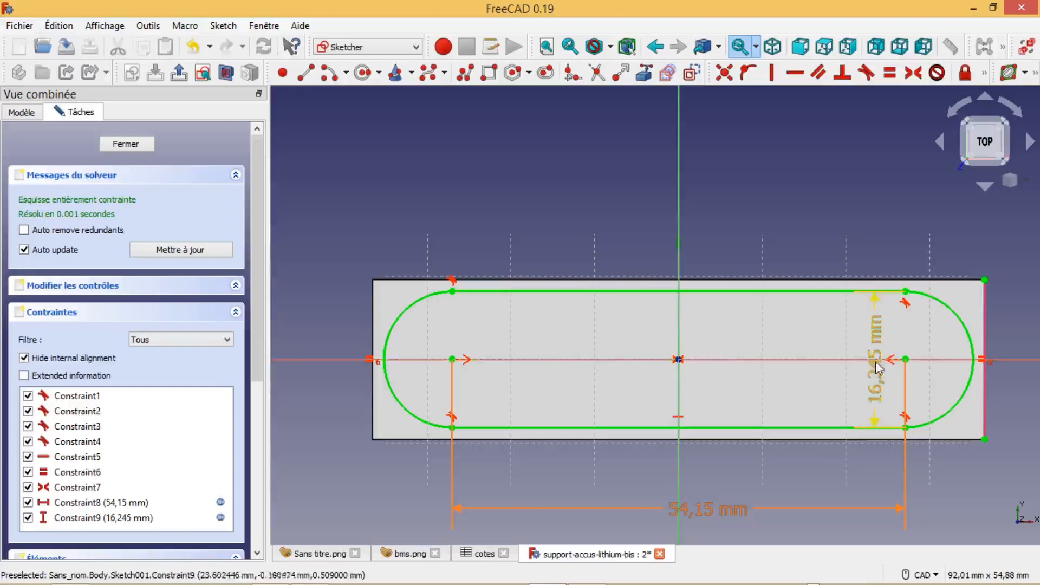
Change the slot's vertical width formula to <<cotes>>.Da * (1 - 20 / 100)
double_click(877, 378)
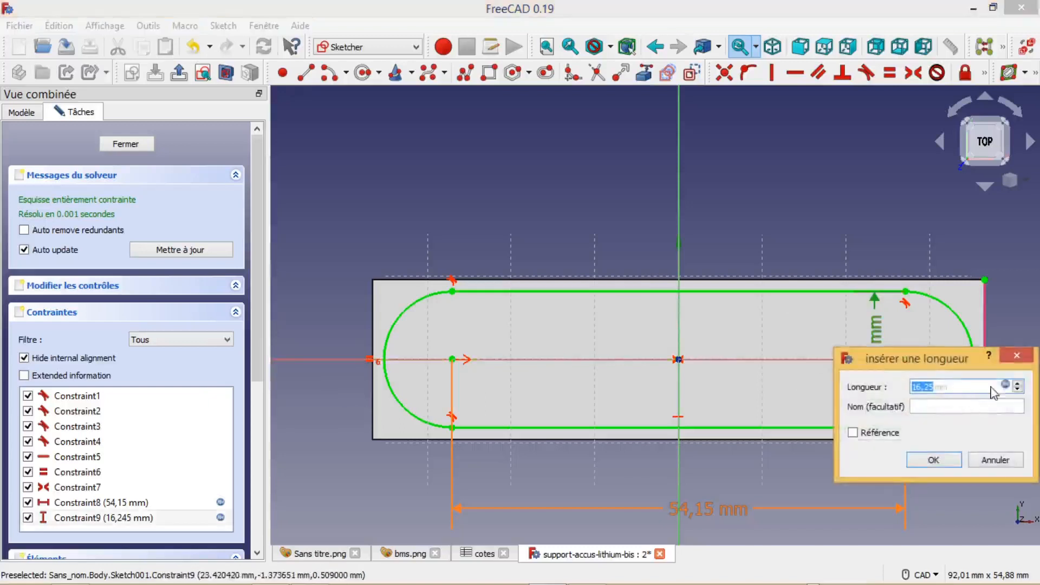
click(1006, 386)
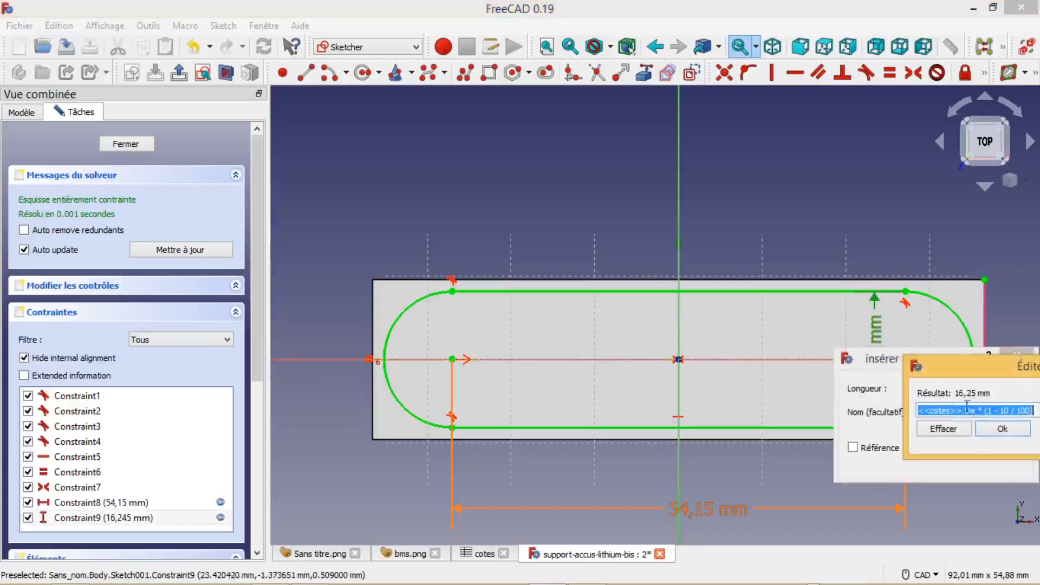
click(1006, 410)
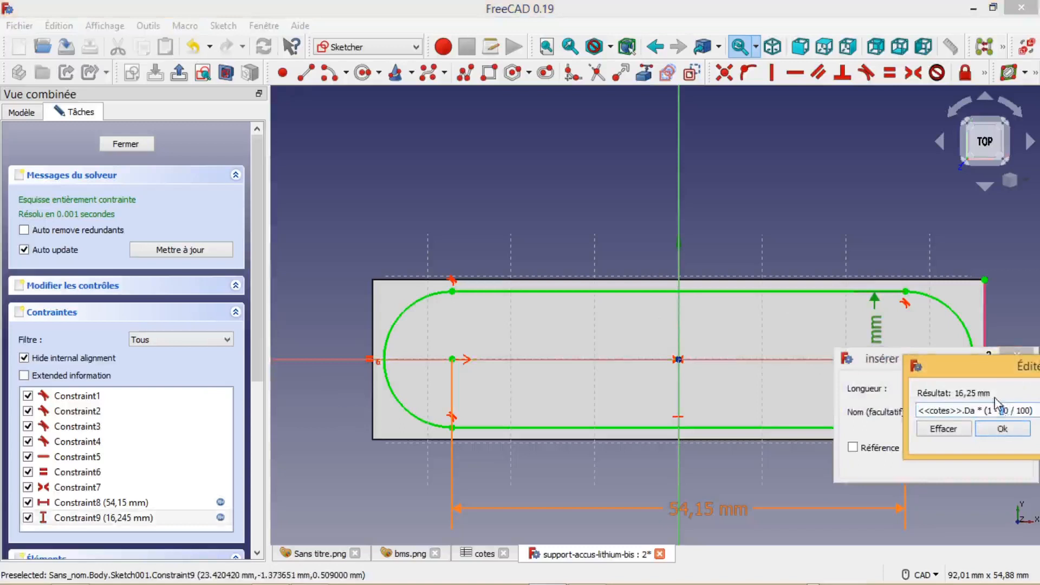
text(2)
key(Return)
click(935, 460)
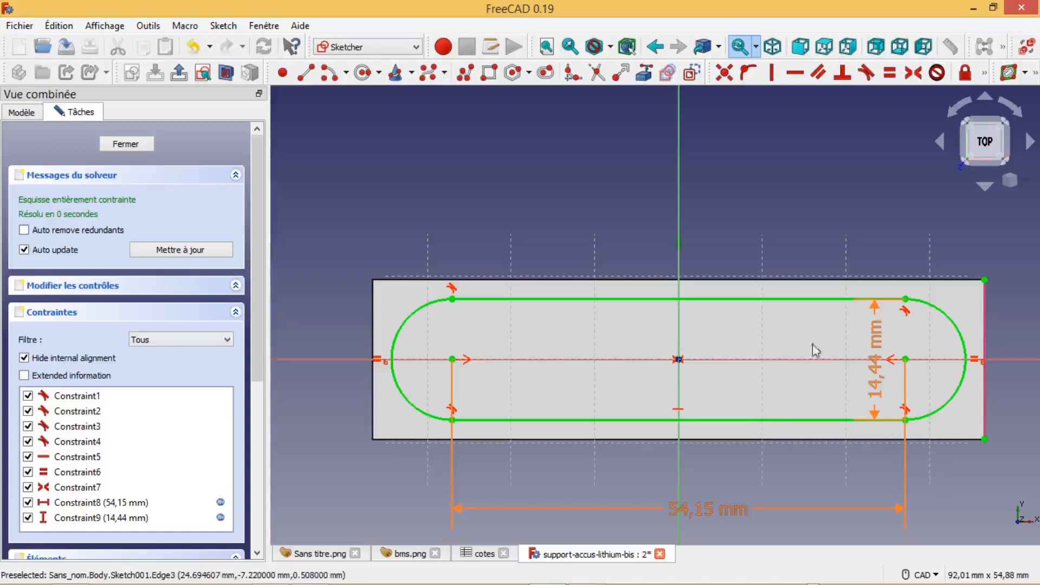
Change the formula for the distance between the arc centres to (<<cotes>>.Da * <<cotes>>.Ns - <<cotes>>.Da)*(1-2.5/100)
double_click(717, 509)
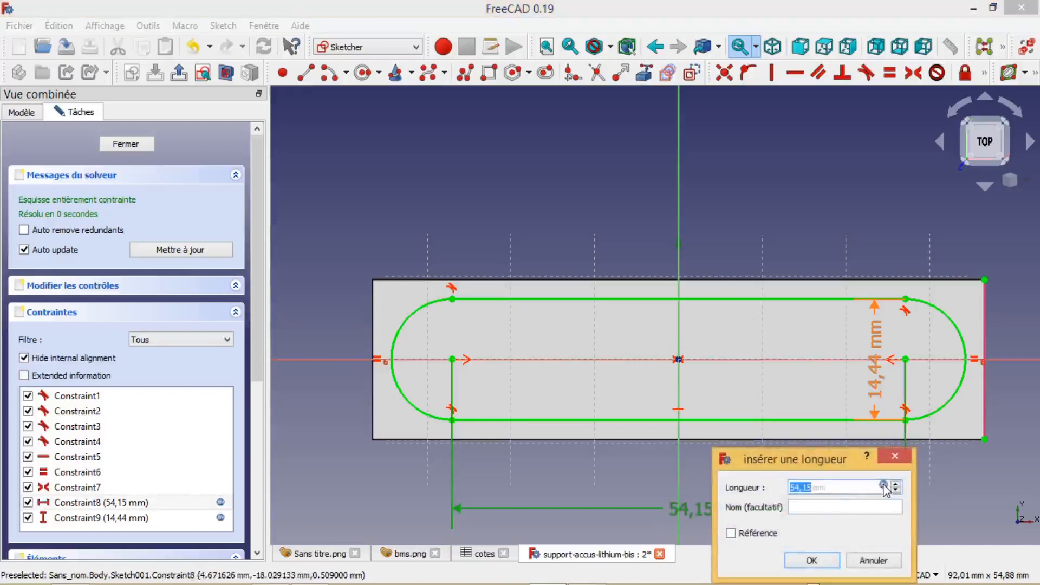
click(884, 486)
drag(945, 471, 769, 431)
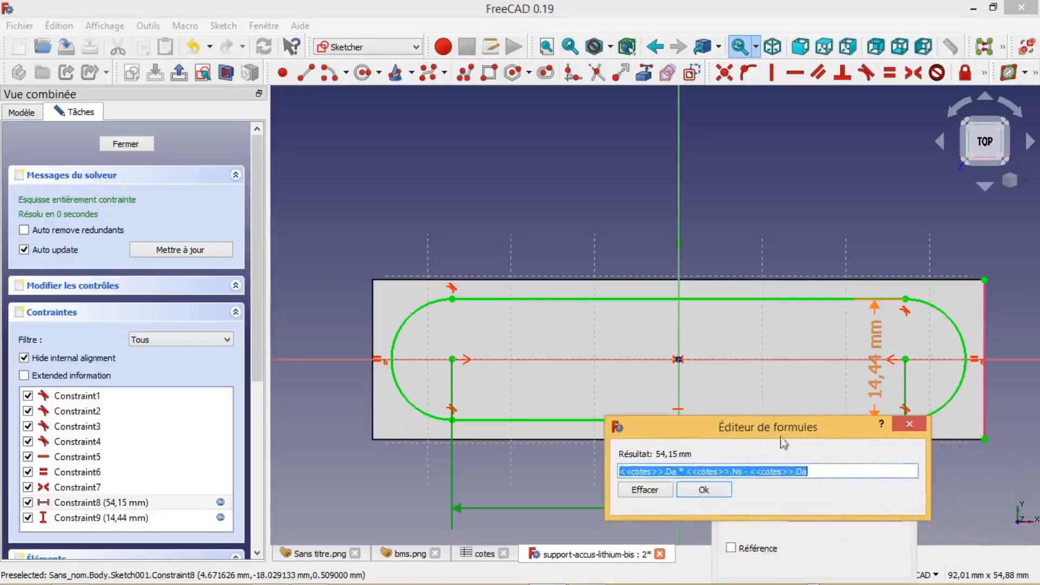
click(818, 473)
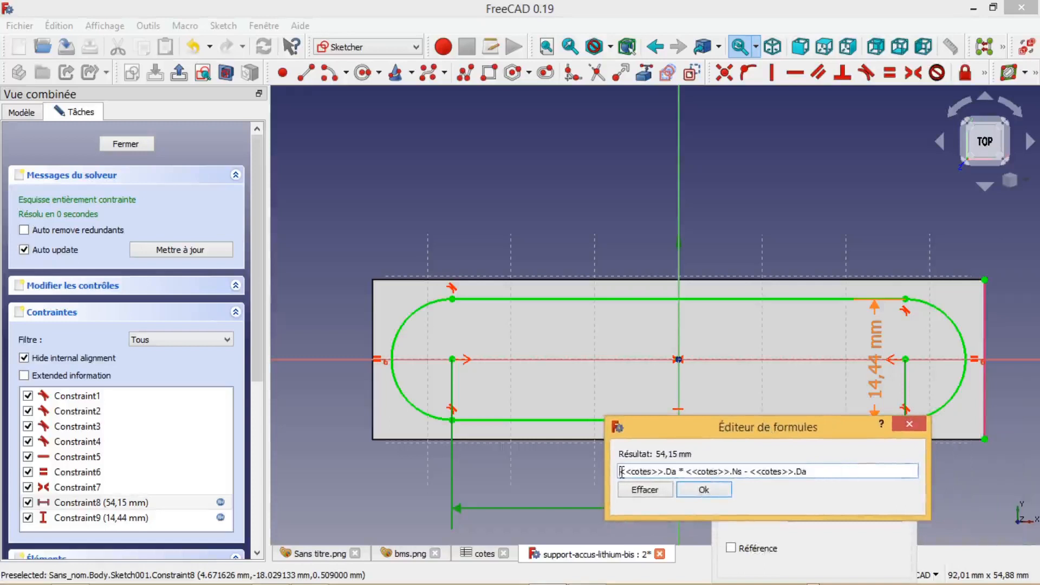
text(()
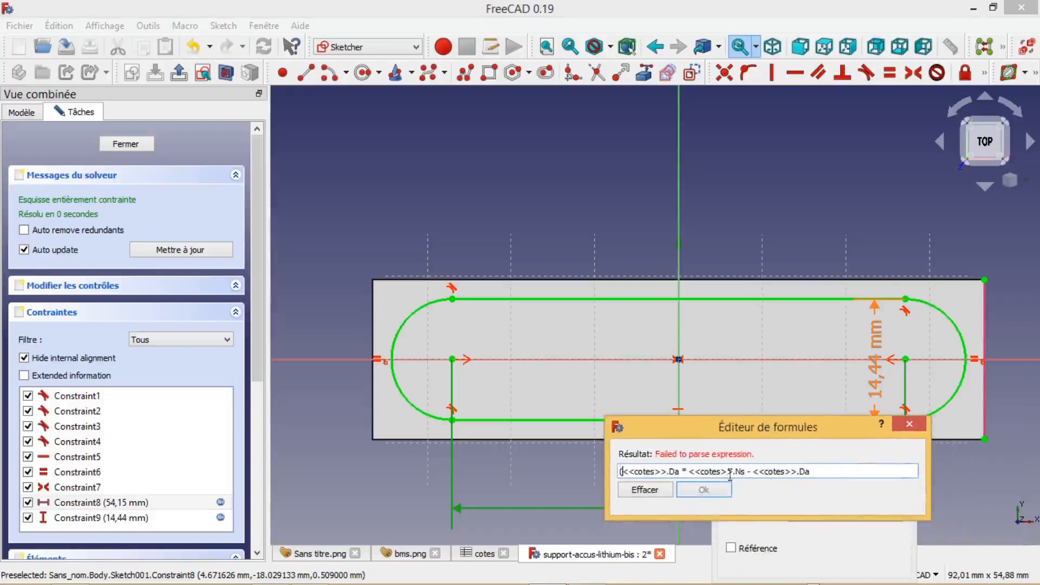
click(820, 470)
text())
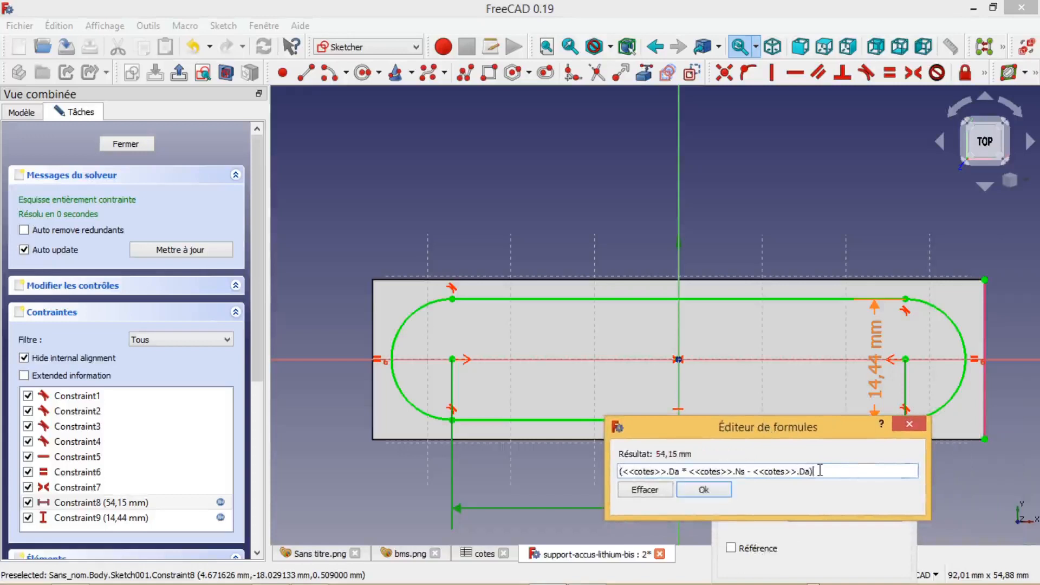
text(*)
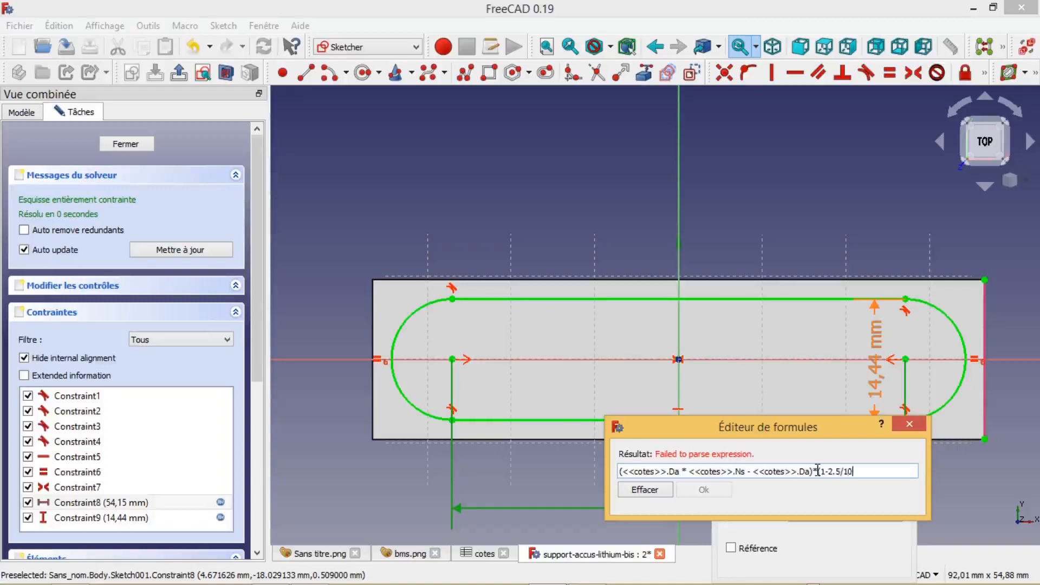
text())
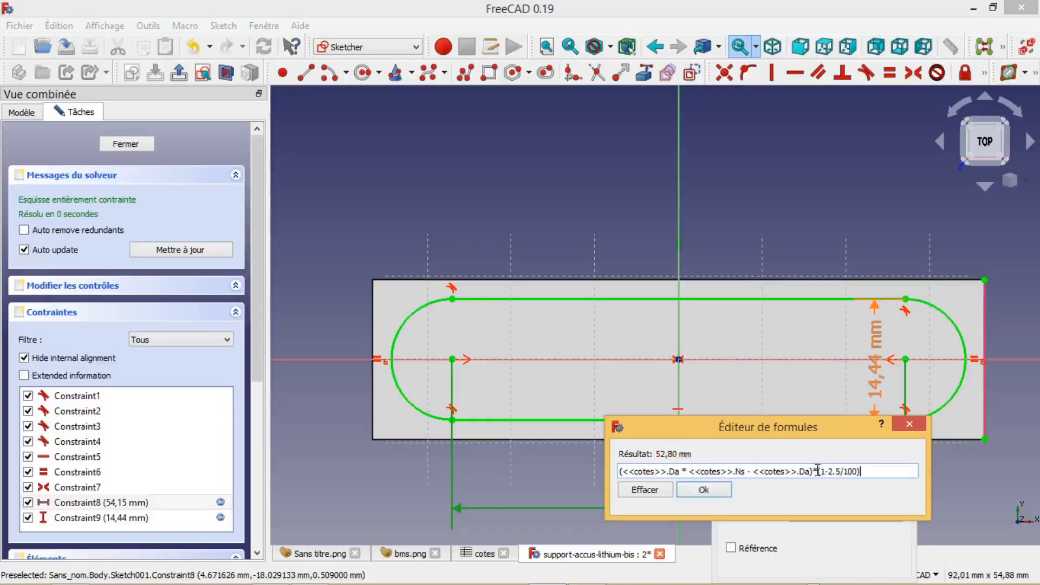
key(Return)
click(818, 560)
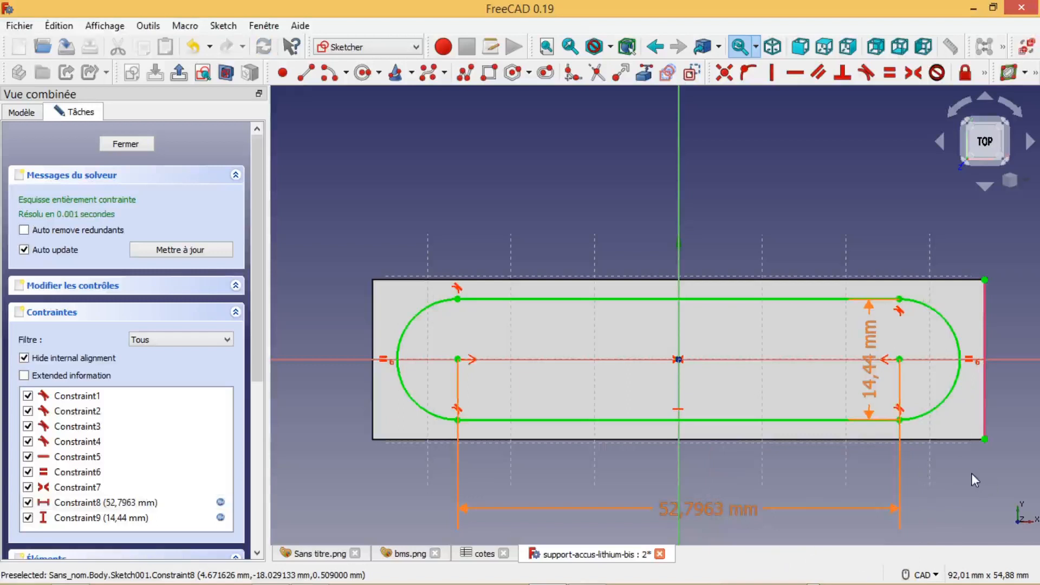
Reposition the slot's length dimension nearer the plate and its width dimension beyond the plate's right edge, and close the sketch
drag(739, 511, 755, 472)
drag(869, 373, 1018, 383)
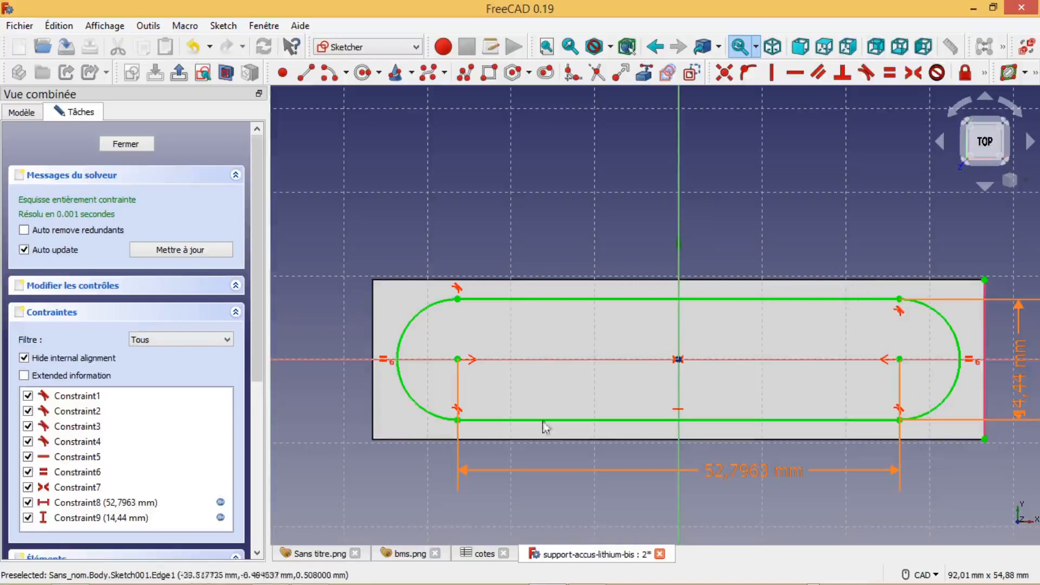
drag(774, 473, 740, 476)
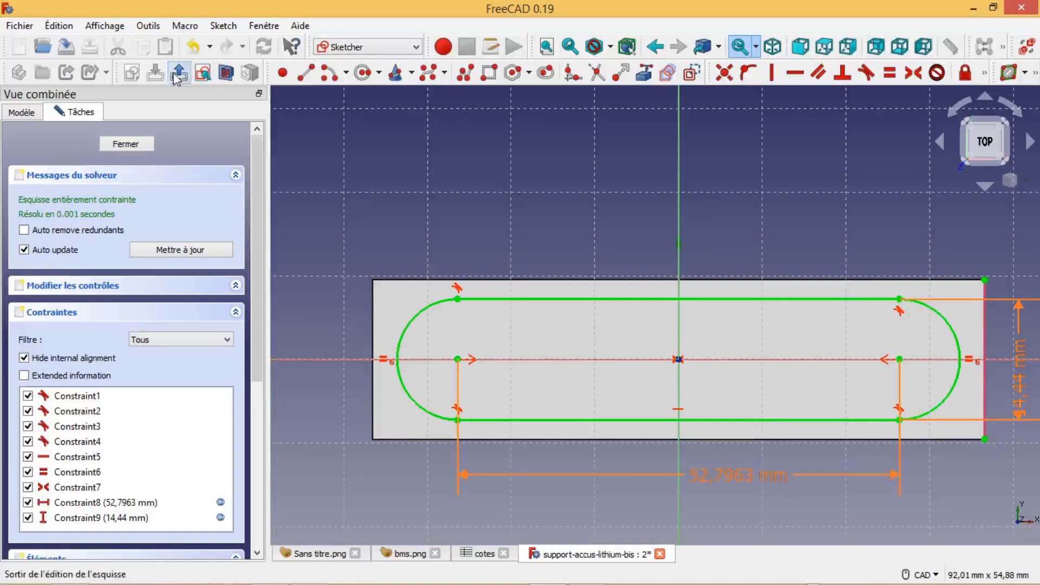
click(180, 72)
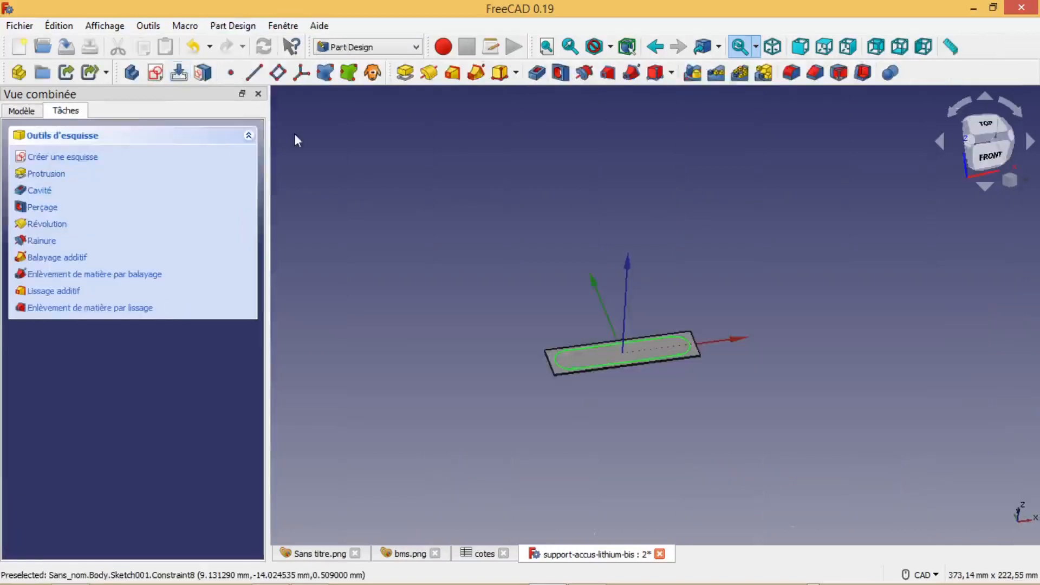
Cut the slot sketch out of the plate as a pocket of type À travers tout
click(538, 73)
click(190, 203)
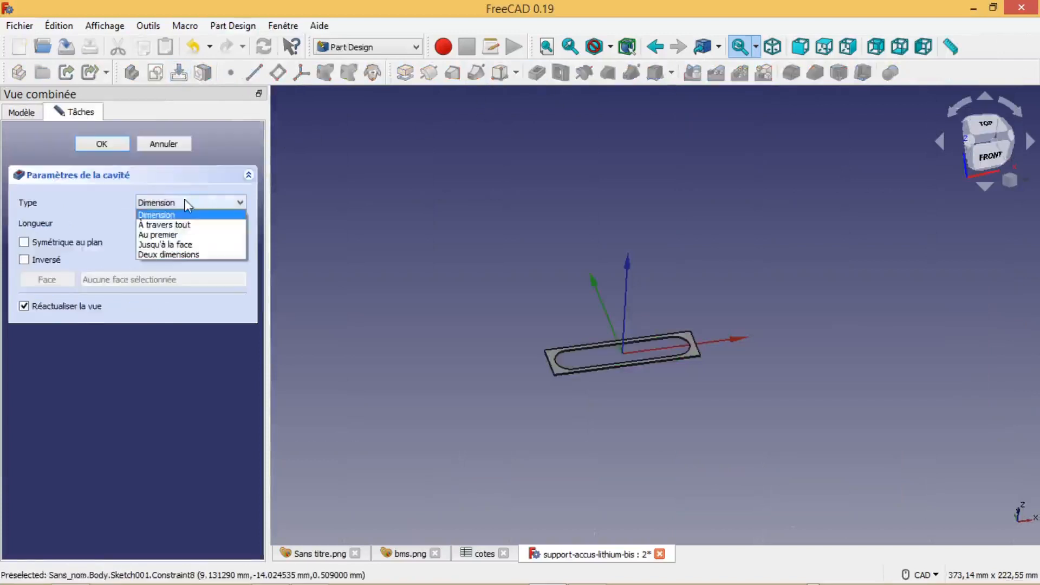
click(184, 226)
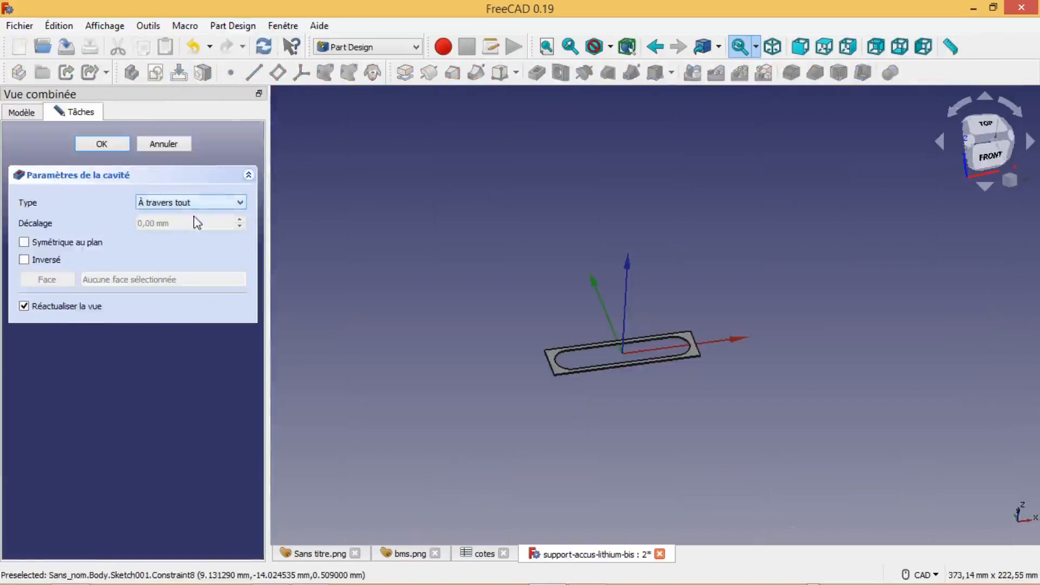
click(100, 144)
Create a new sketch on the top face of the slotted plate
click(22, 111)
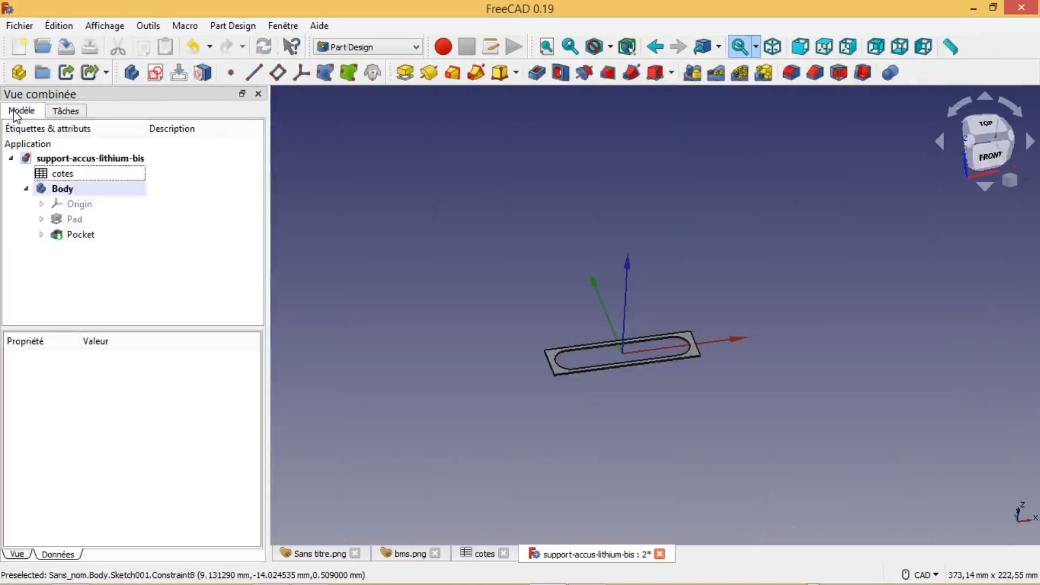
click(558, 370)
click(157, 75)
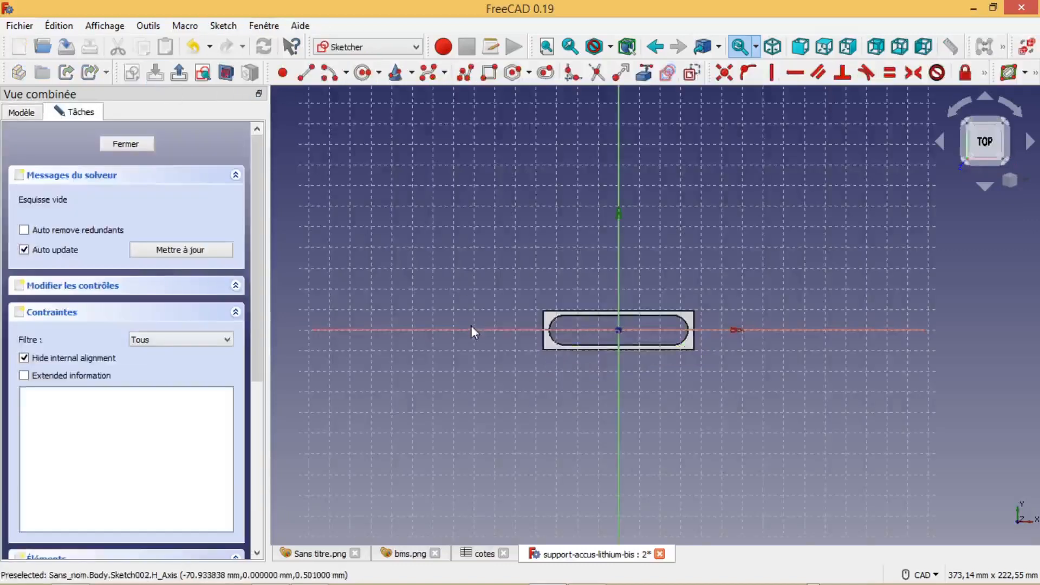
Draw a horizontal slot inside the plate's opening, with both arc centres on the horizontal axis
scroll(470, 325, up, 4)
middle_drag(826, 473, 704, 462)
scroll(730, 461, up, 1)
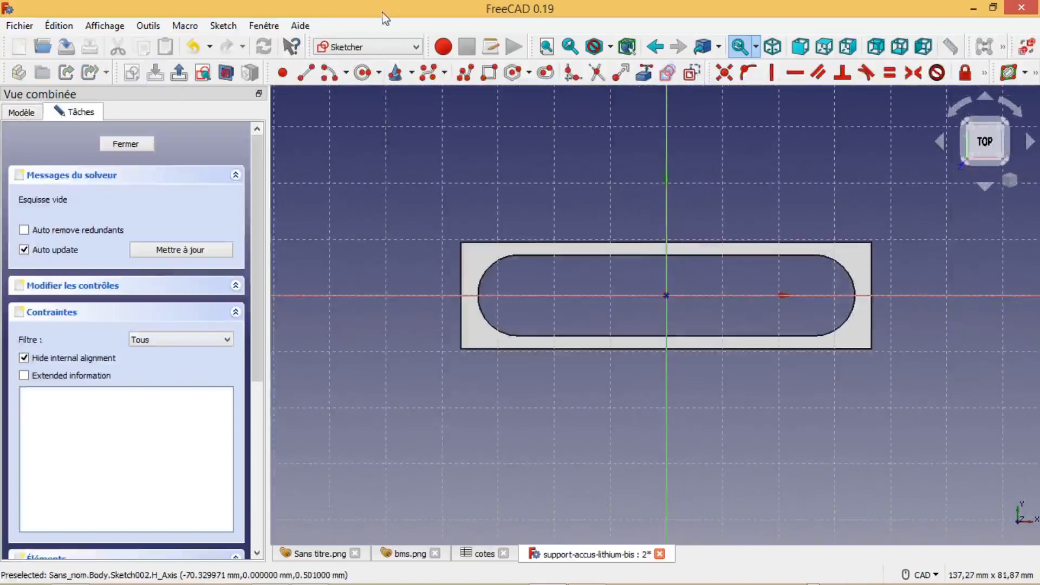
click(546, 75)
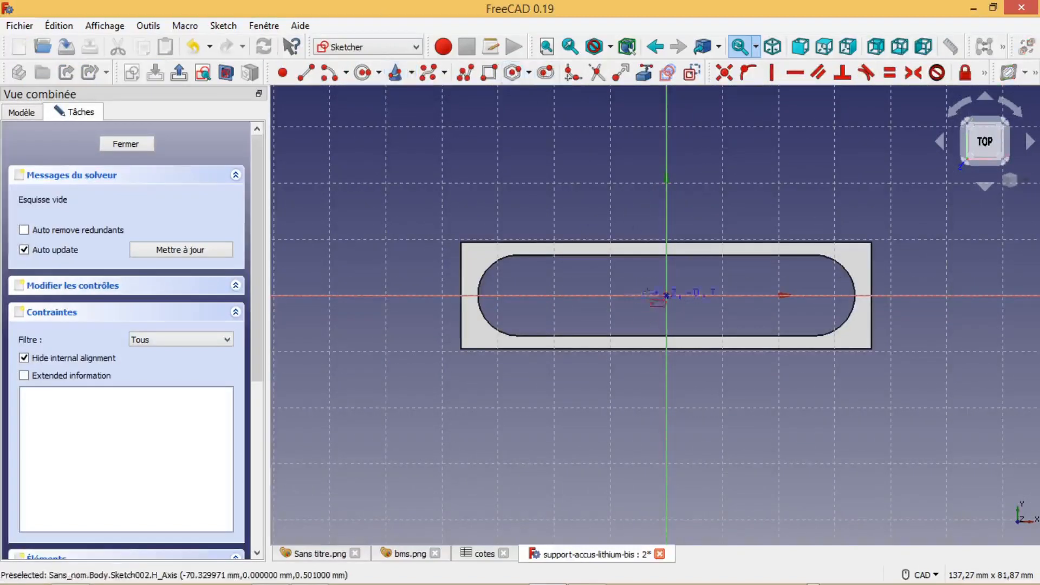
click(521, 296)
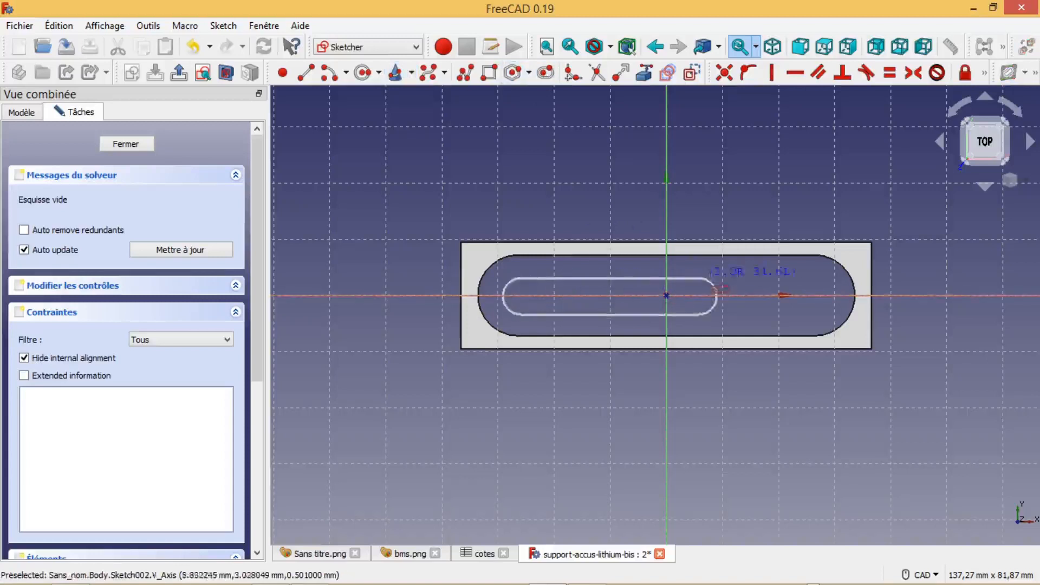
click(796, 296)
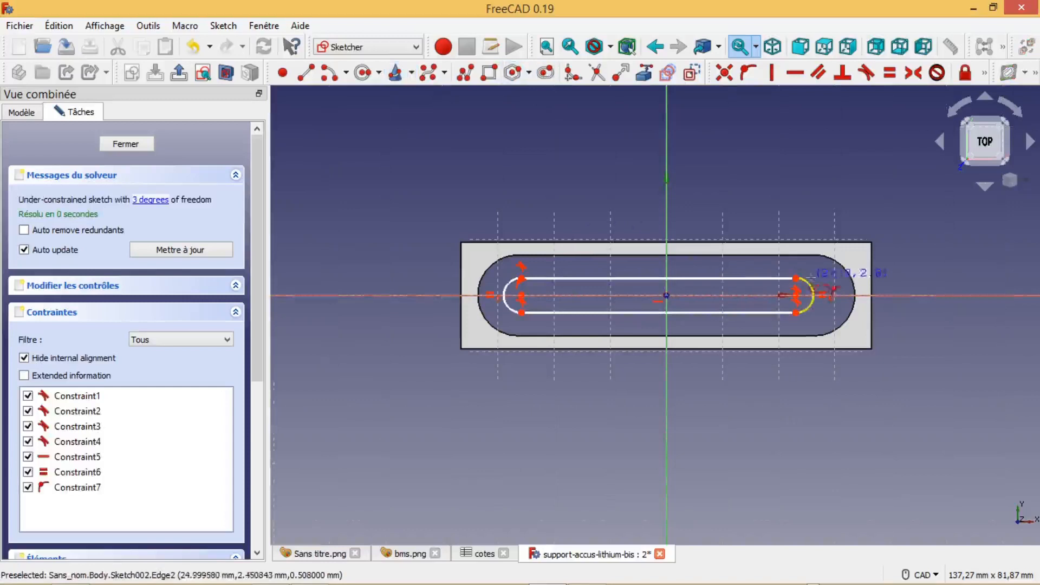
Make the new slot's arc centres symmetric about the origin and delete the redundant point-on-object constraint
scroll(921, 347, up, 2)
click(725, 273)
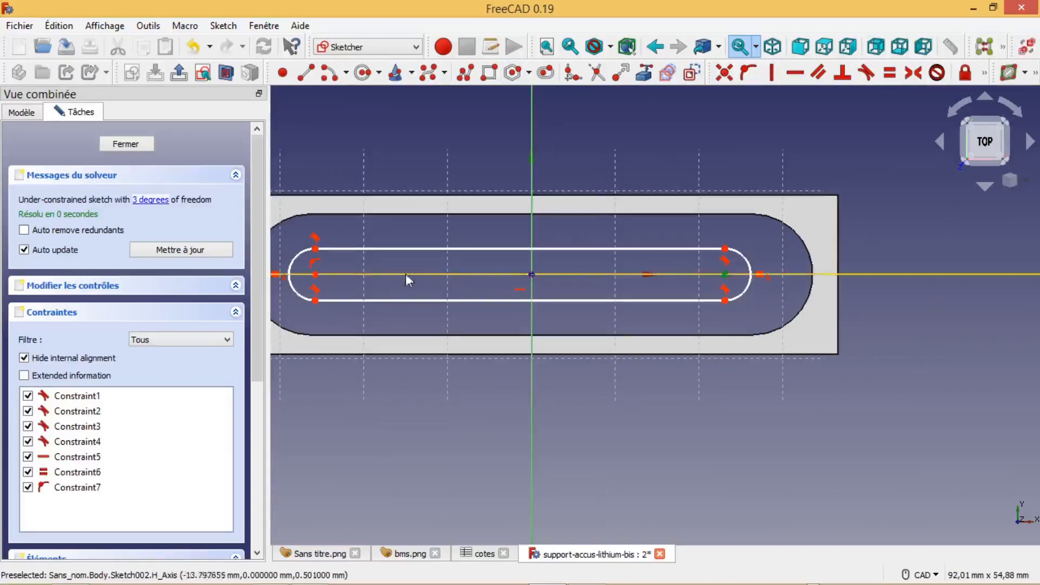
click(316, 274)
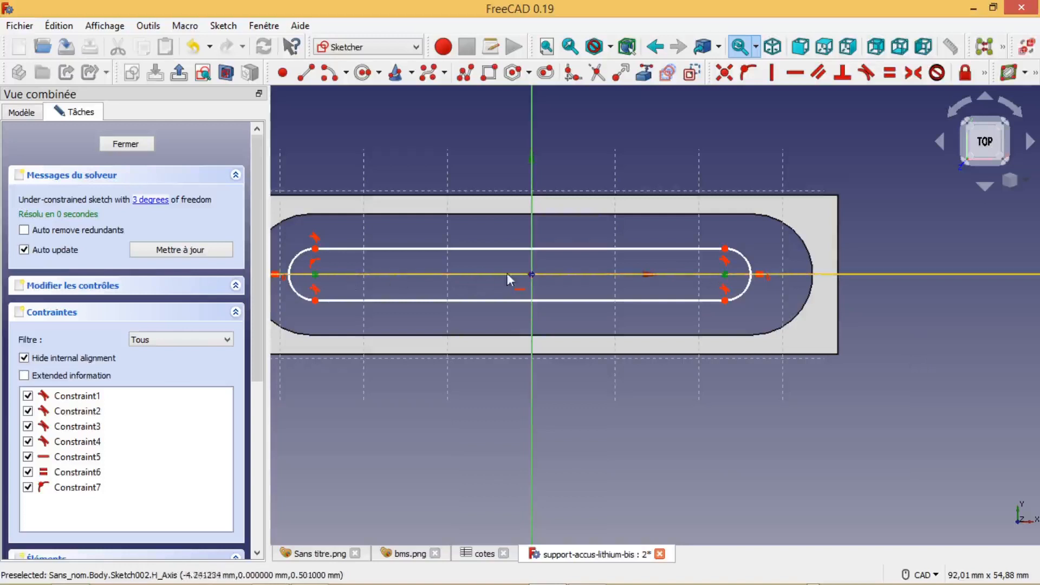
click(532, 274)
click(914, 73)
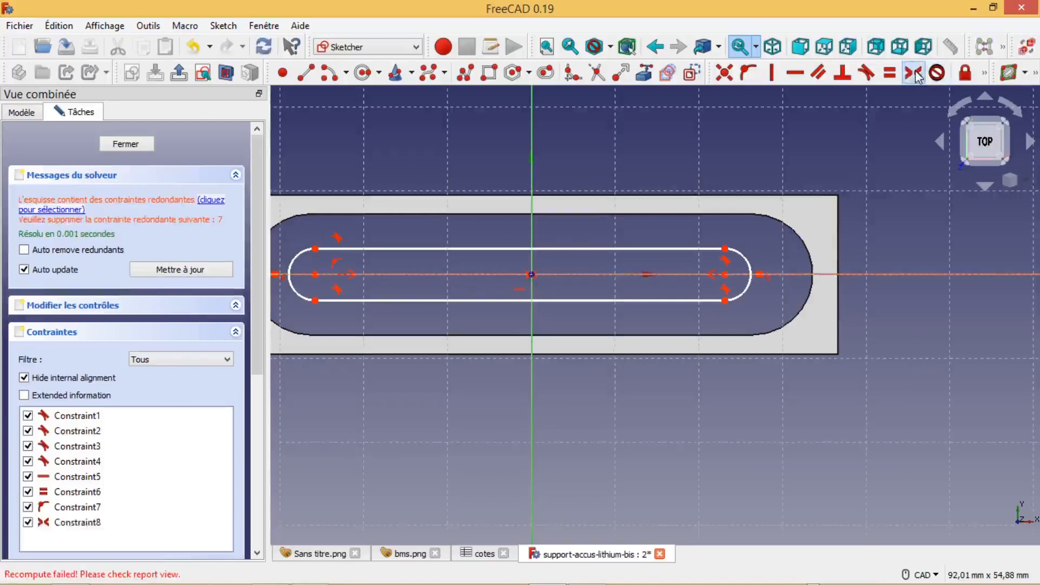
click(93, 509)
key(Delete)
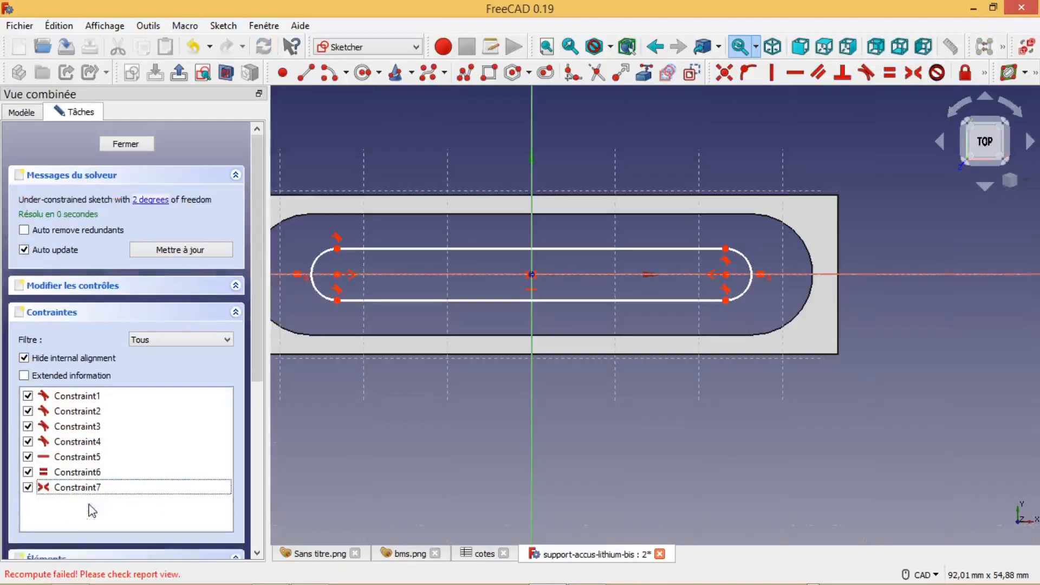
Import the plate's upper edge as external geometry and constrain the right arc's upper endpoint onto it
scroll(620, 445, down, 1)
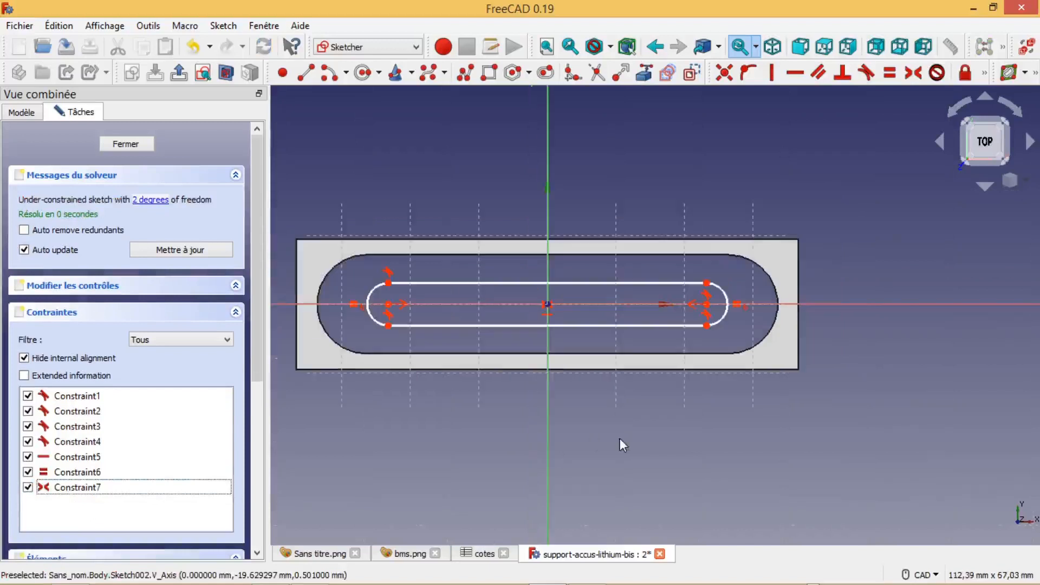
scroll(616, 440, up, 1)
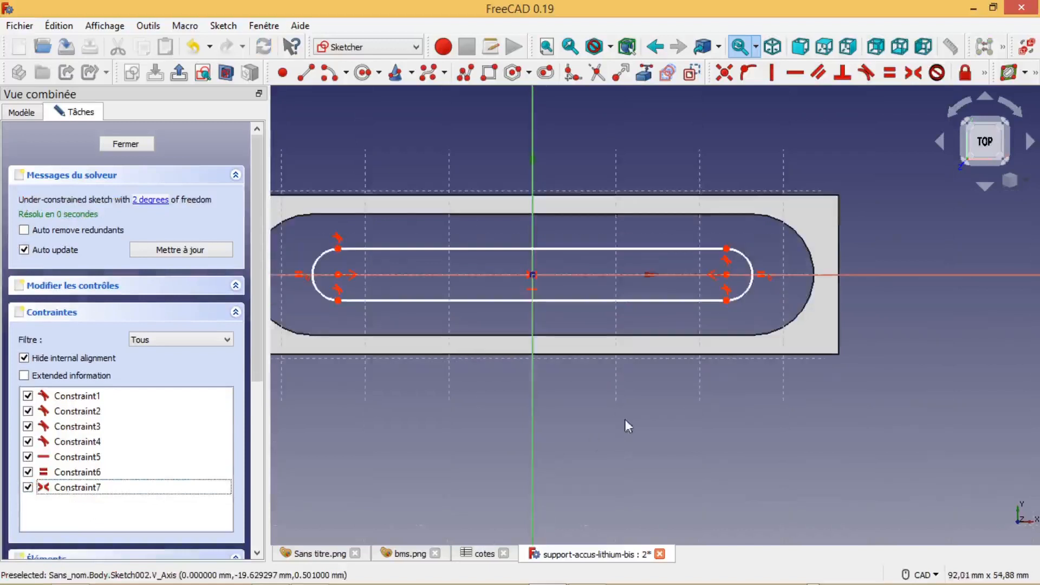
click(644, 73)
click(743, 195)
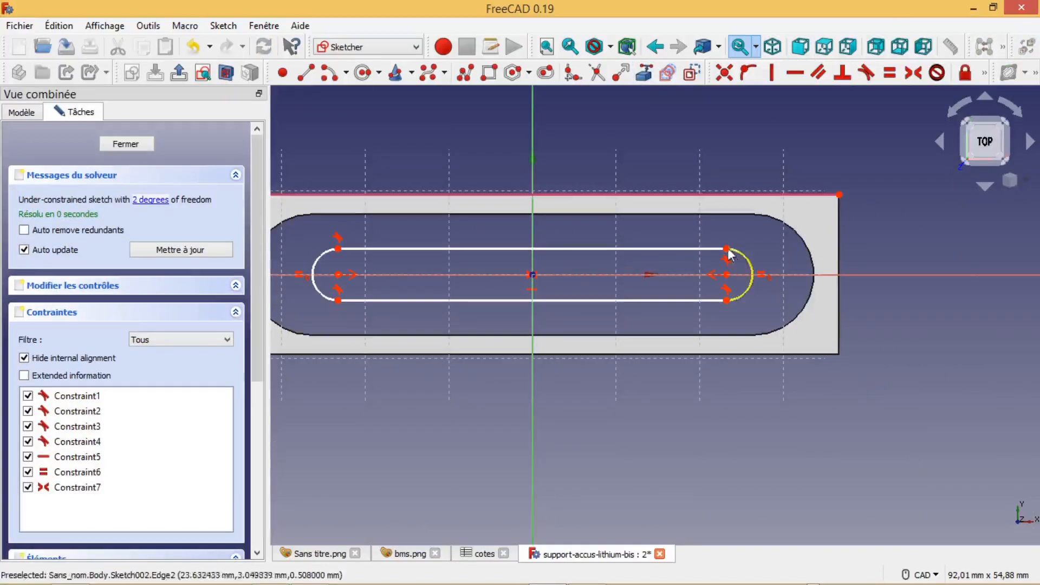
click(798, 200)
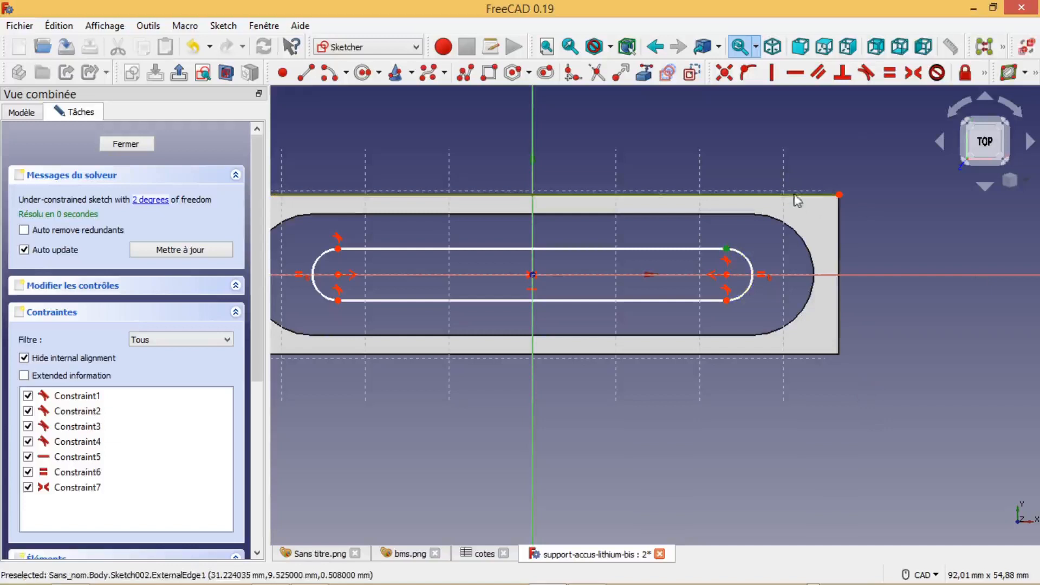
click(749, 73)
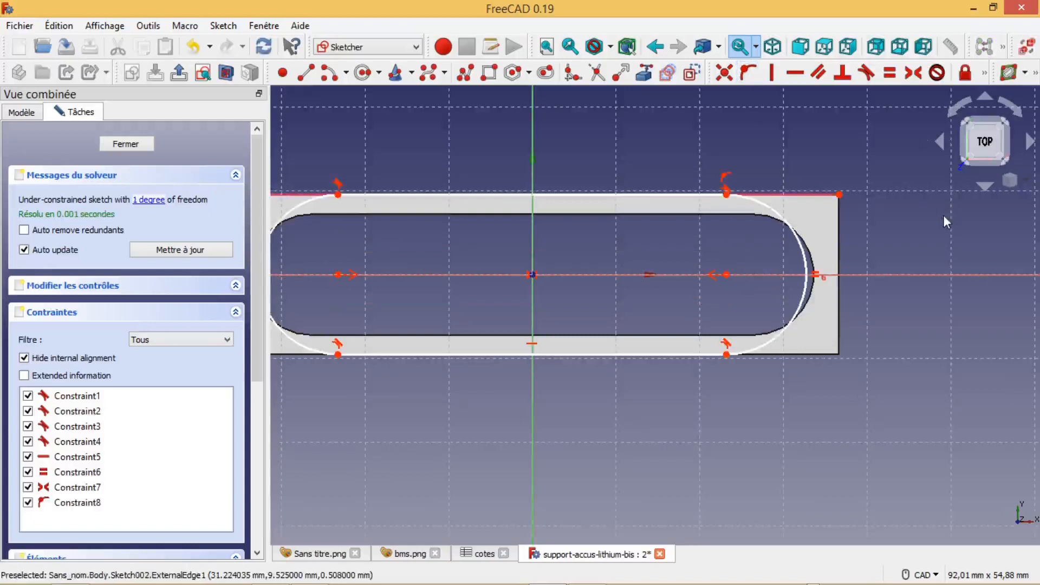
Add a horizontal distance constraint from the right arc's upper endpoint to the plate's upper-right corner, using the formula cotes.Da/2
scroll(943, 214, down, 1)
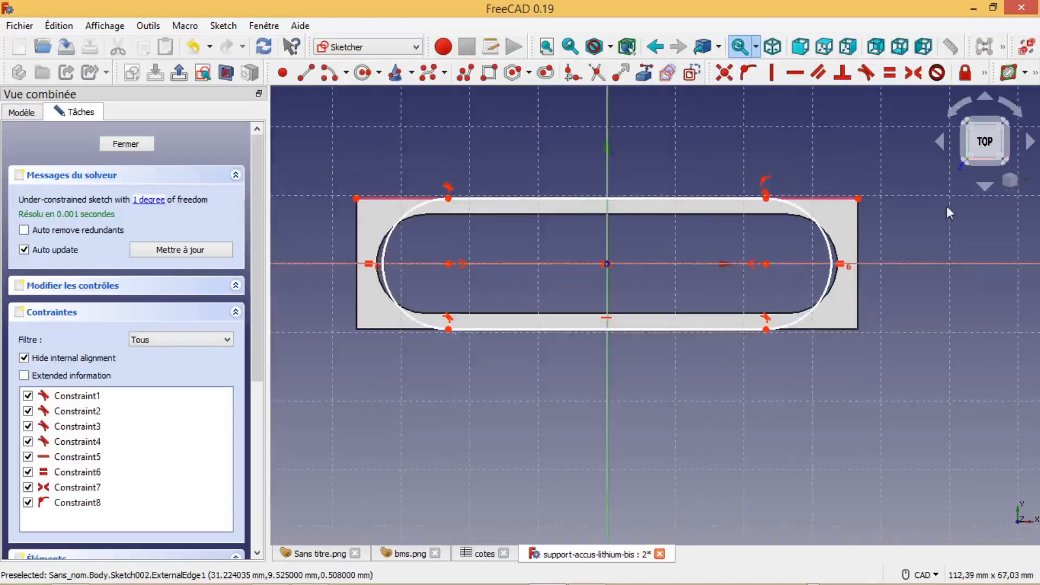
click(765, 198)
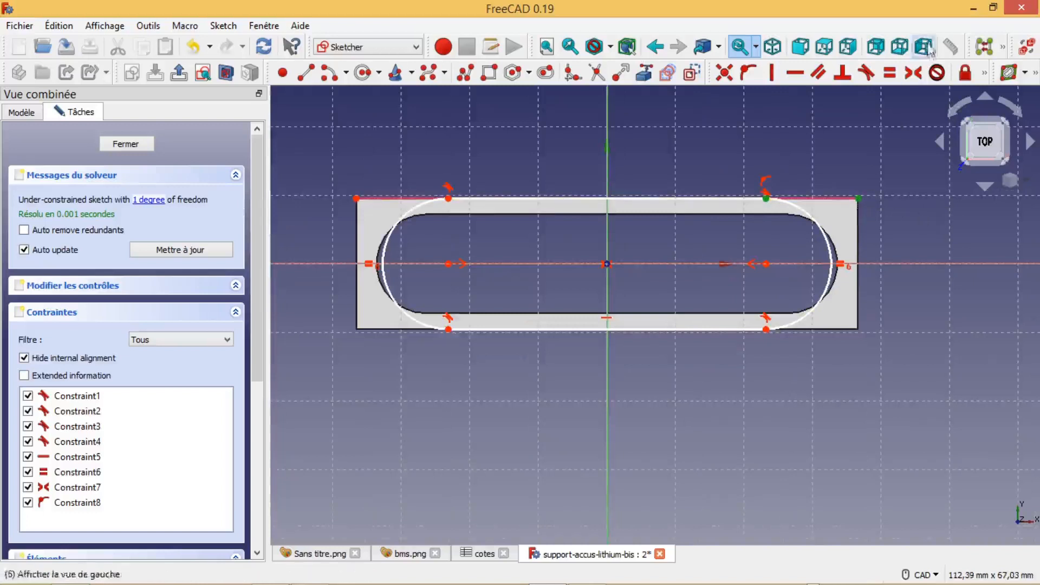
click(984, 72)
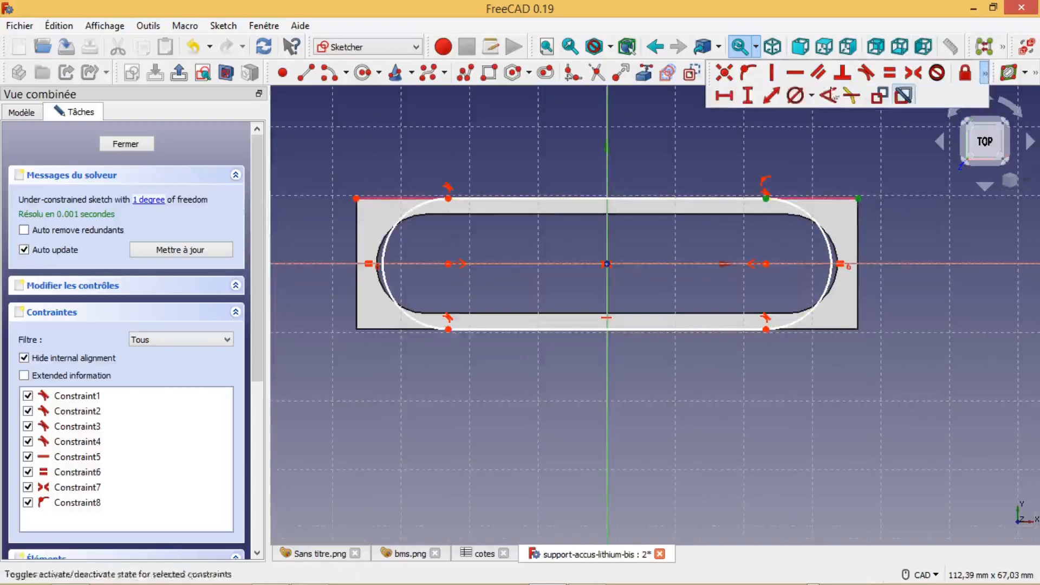
click(724, 96)
click(895, 110)
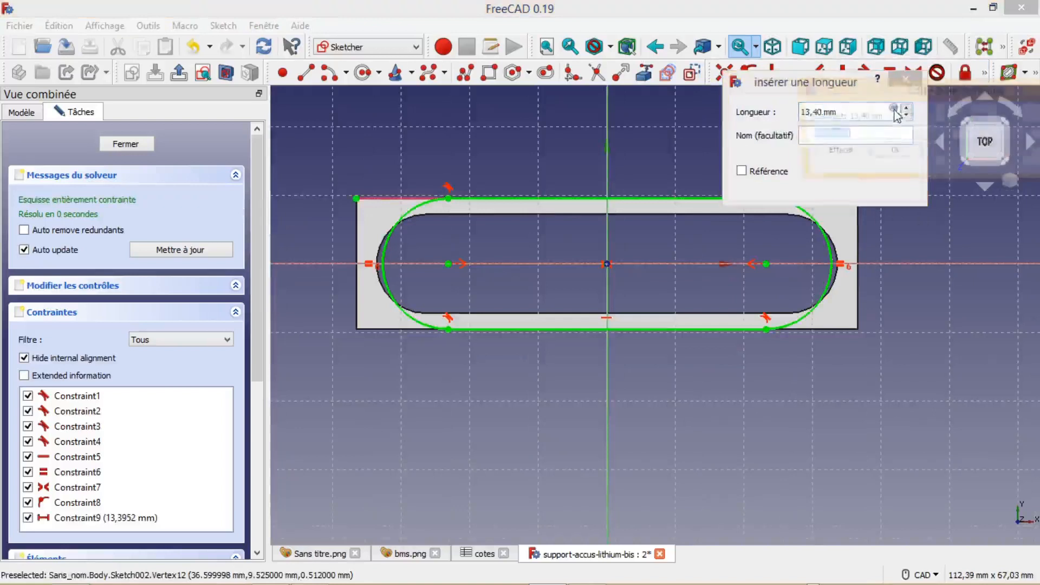
text(cot)
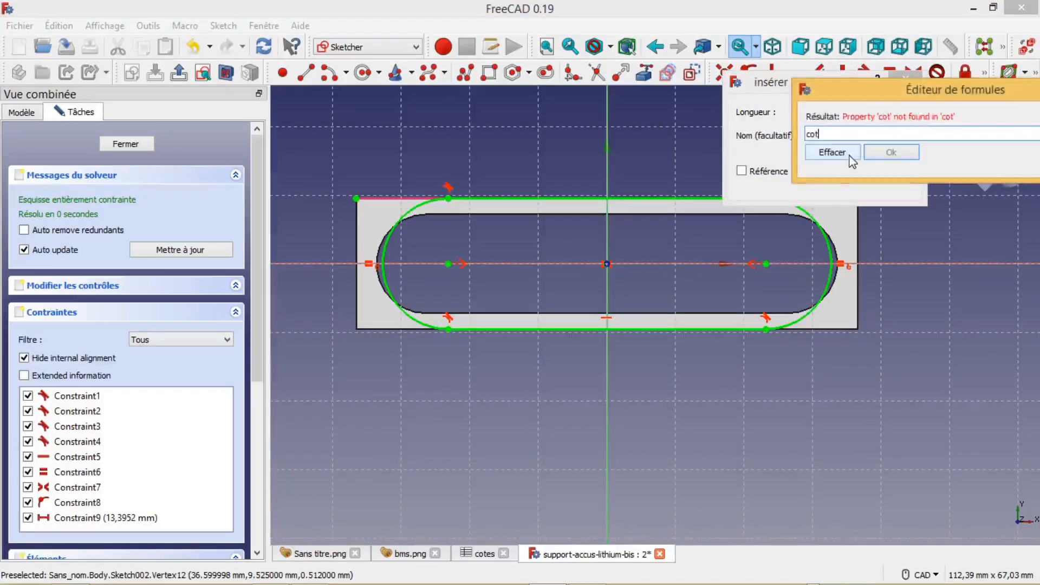
text(es.)
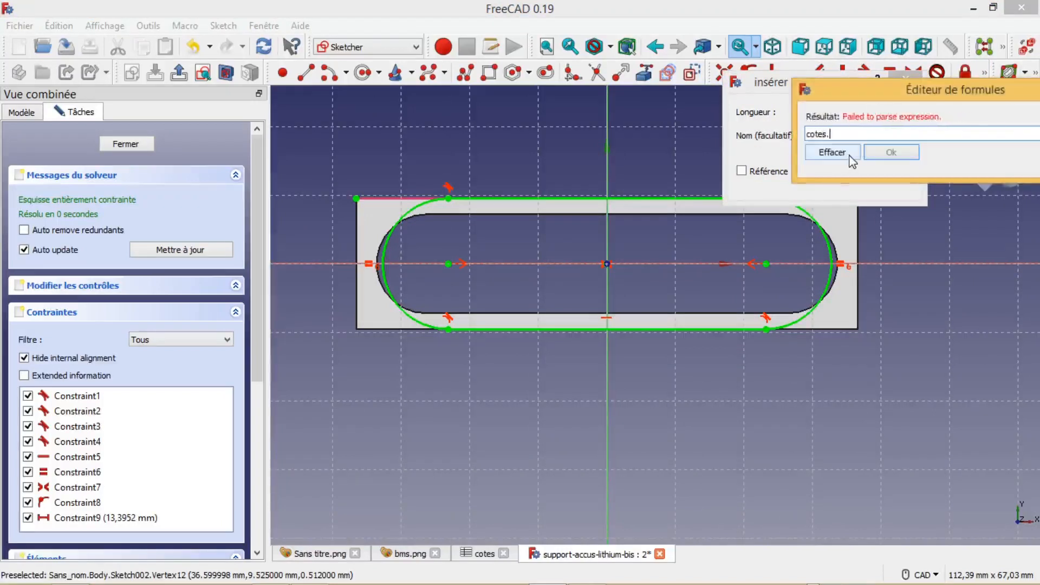
text(Da)
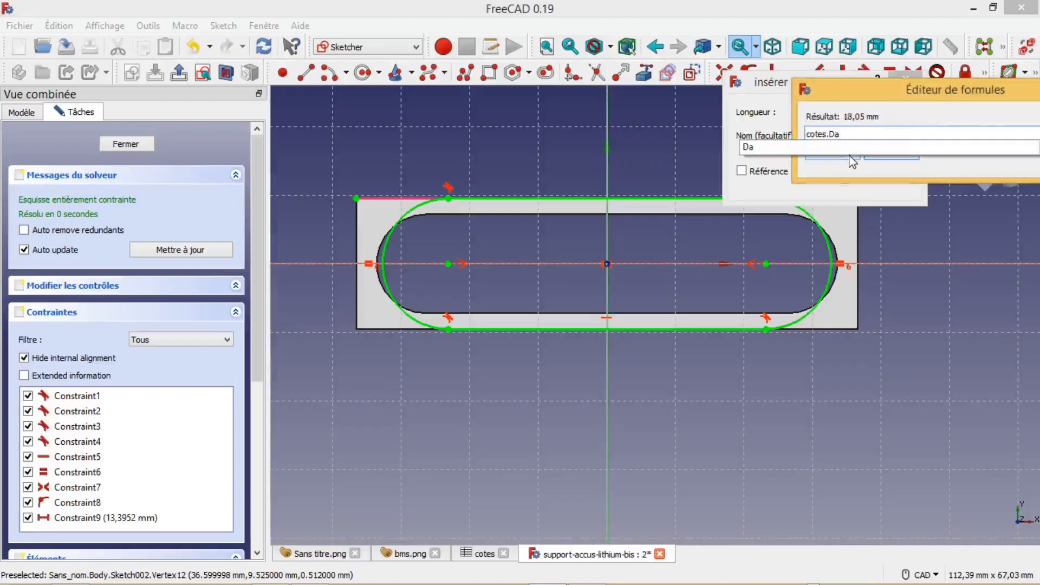
text(/2)
key(Return)
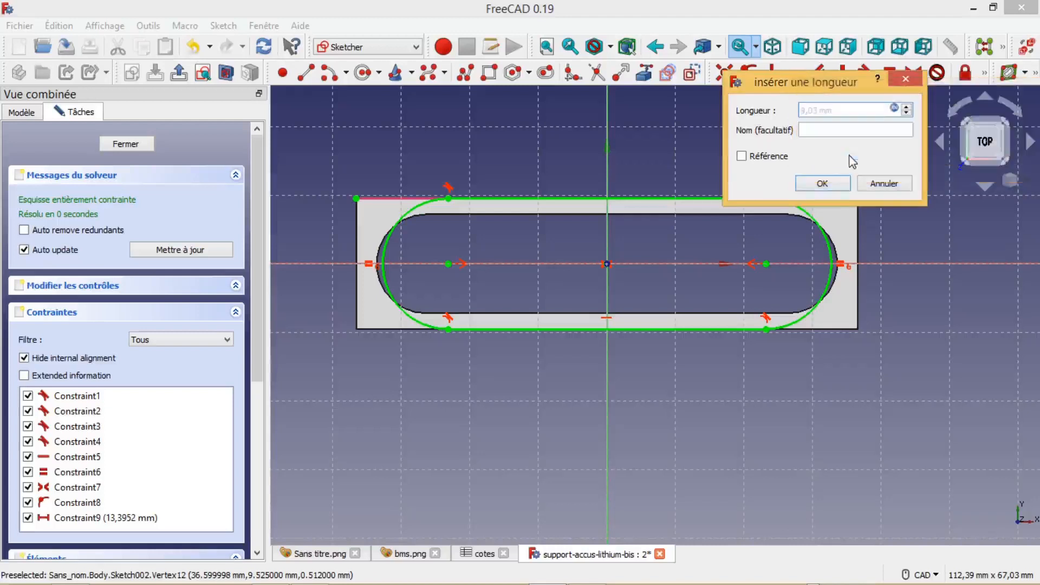
click(822, 183)
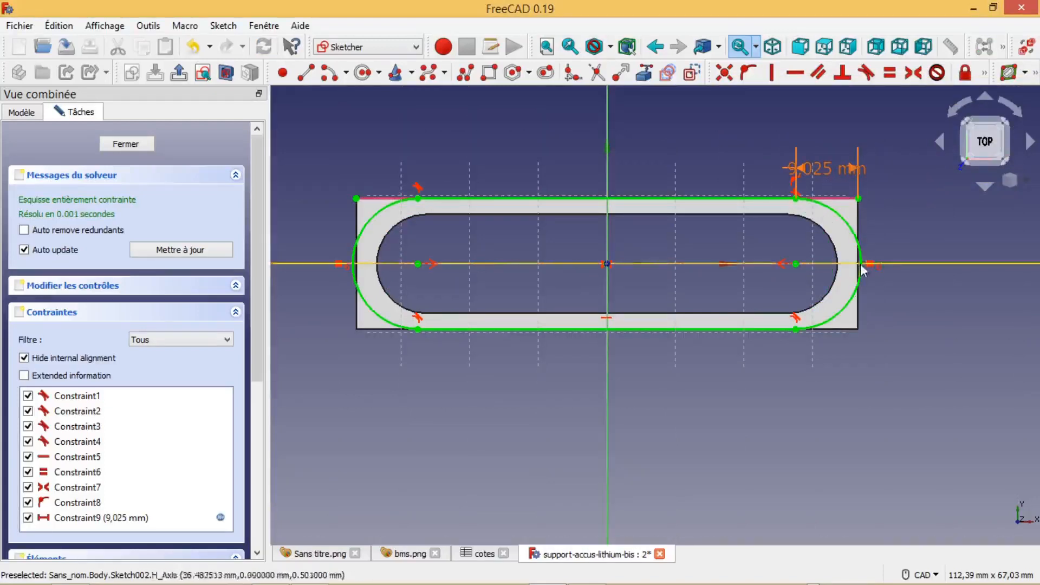
Move the horizontal dimension's label aside and change its formula to cotes.Da / 2+cotes.Ep
drag(847, 176, 760, 169)
double_click(759, 170)
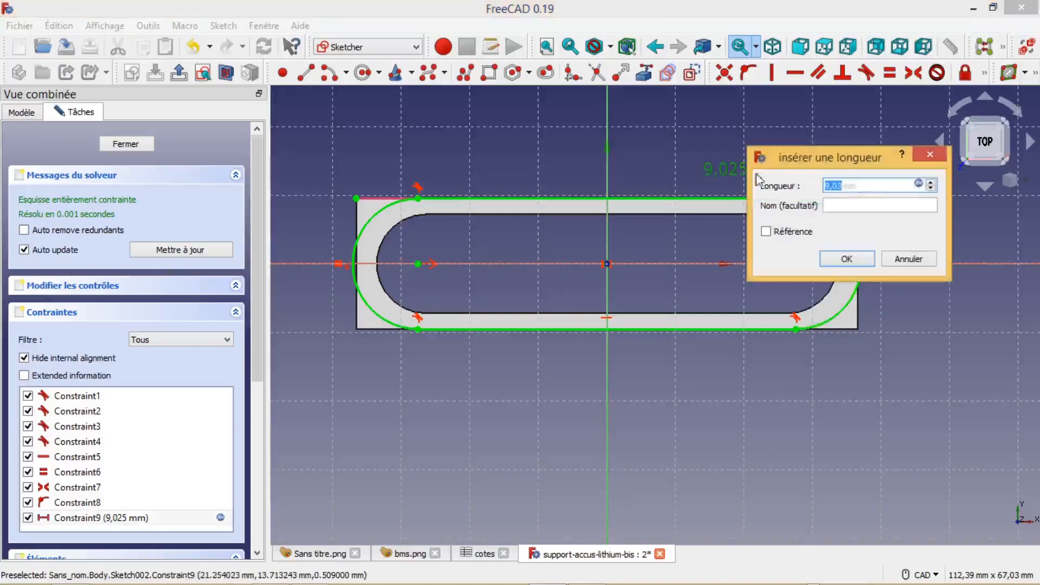
click(919, 185)
click(926, 210)
text(+cotes>>.Da / 2+c)
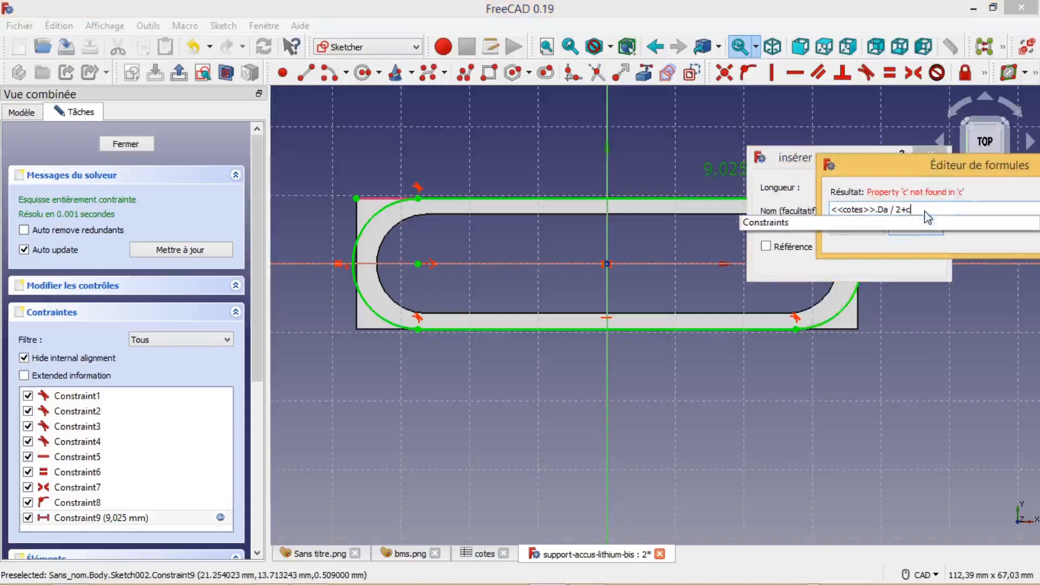
text(otes)
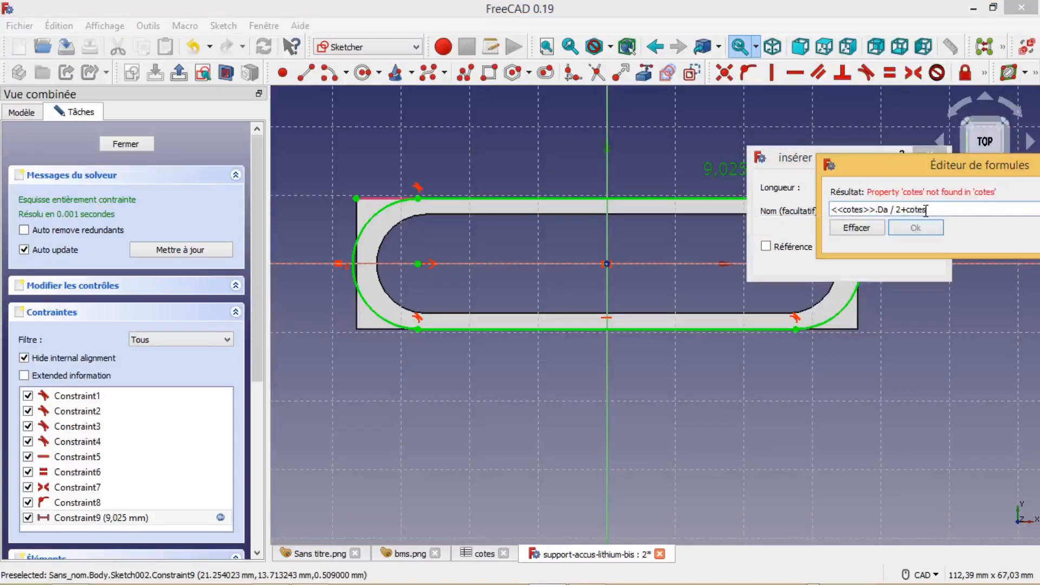
text(.)
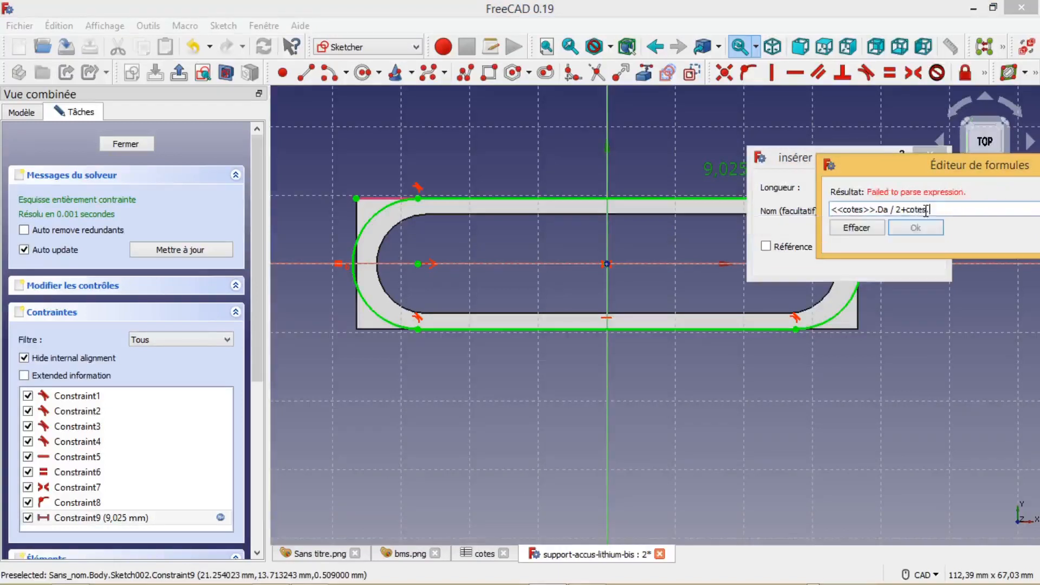
text(Ep)
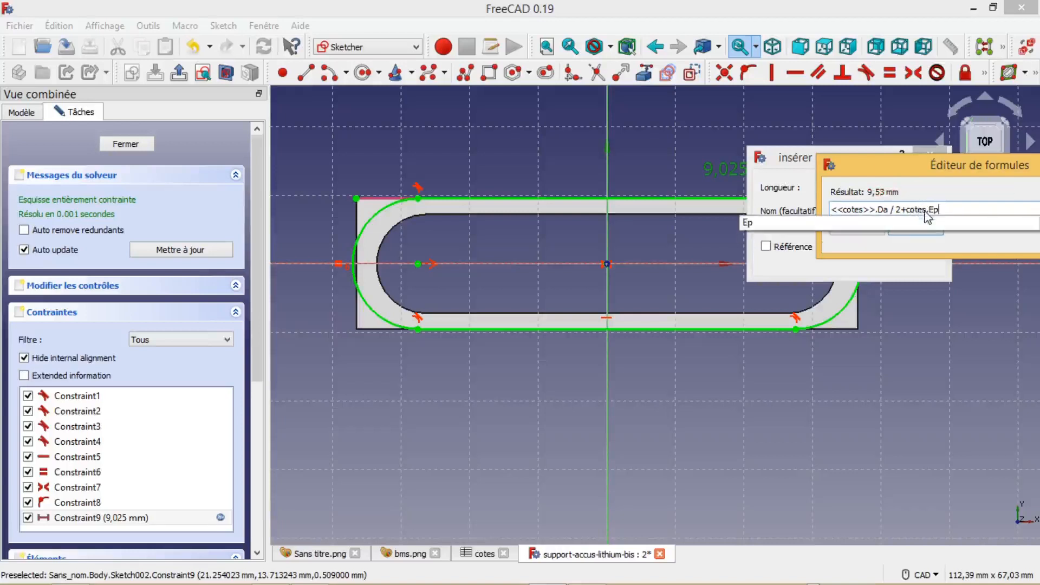
key(Return)
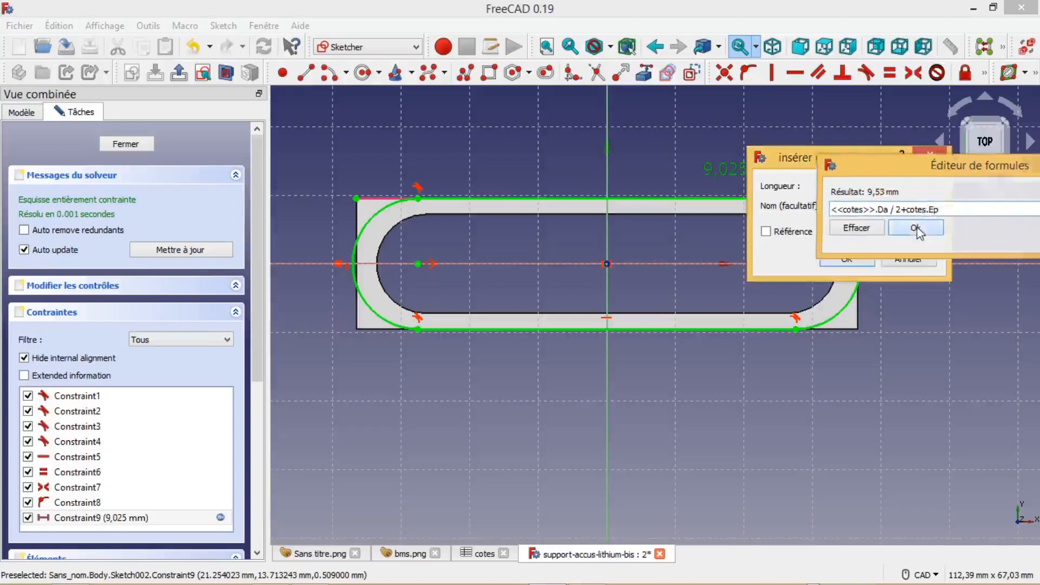
click(915, 228)
click(854, 259)
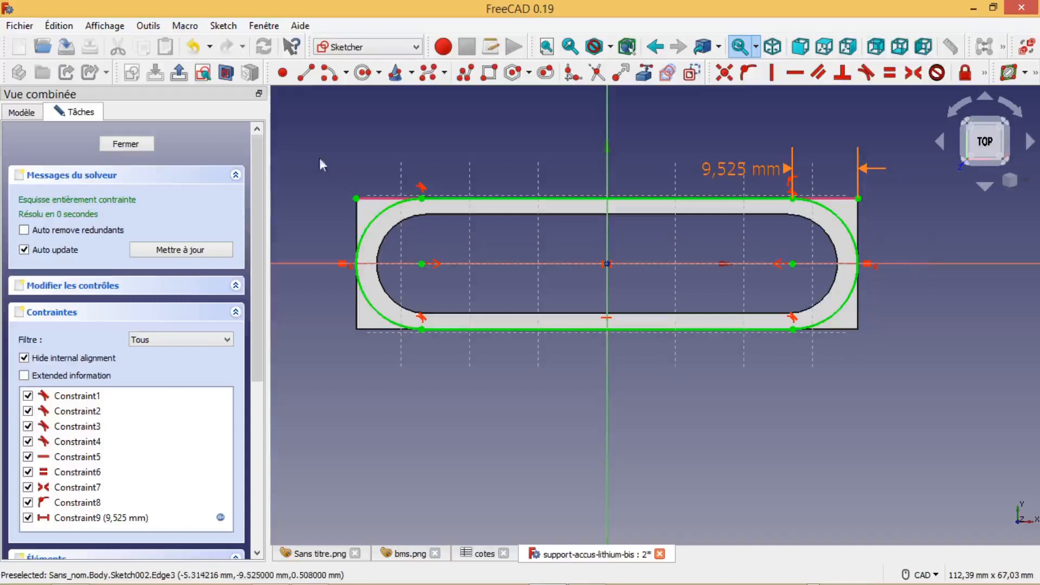
Draw a smaller horizontal slot inside the opening, centred on the horizontal axis, about 3.6 mm in radius and 42 mm long
click(546, 75)
click(467, 264)
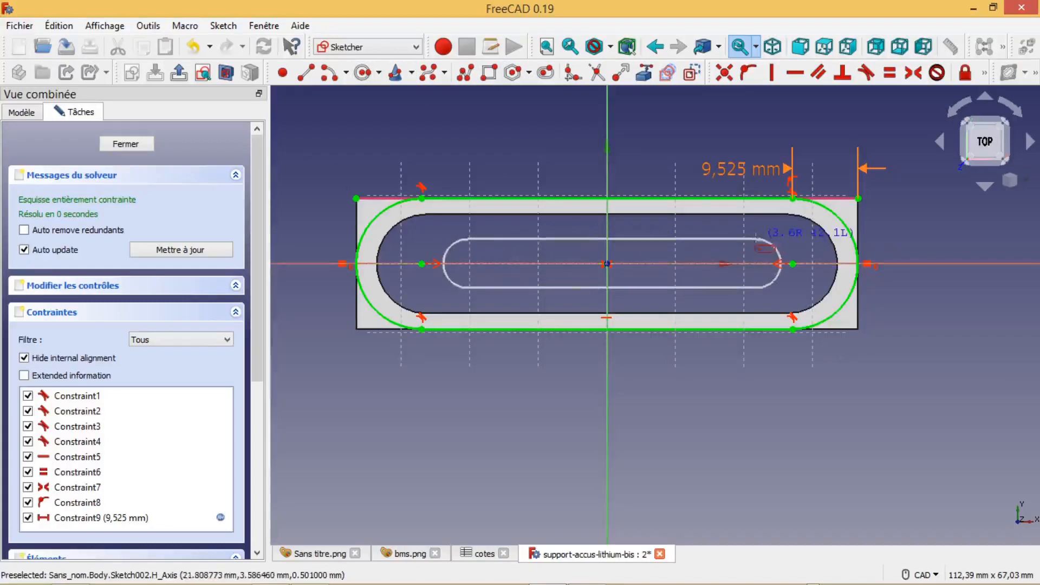
click(756, 240)
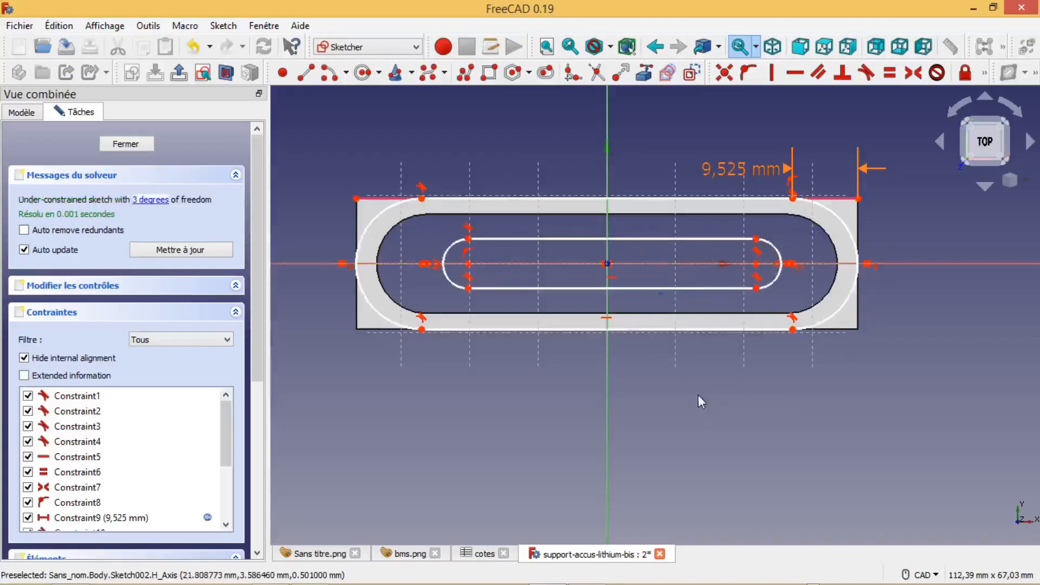
Make the inner slot's arc centres symmetric about the origin and delete the redundant point-on-object constraint
click(757, 264)
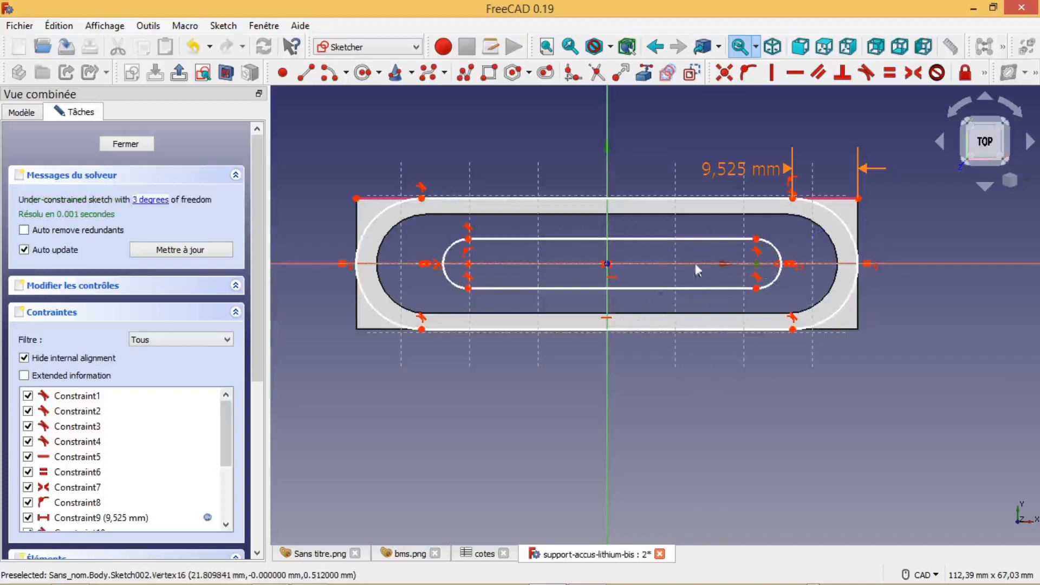
click(468, 263)
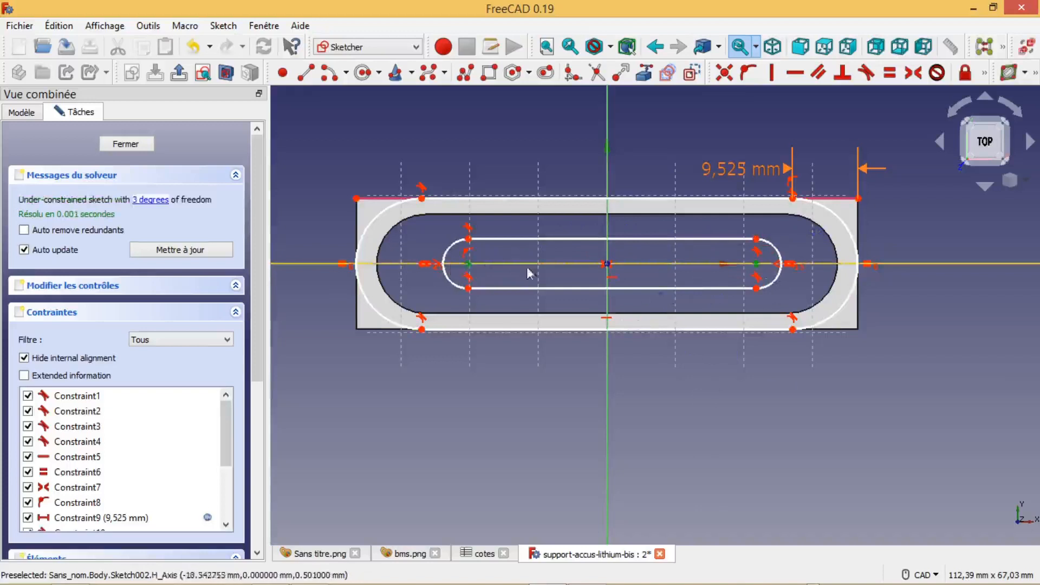
click(607, 264)
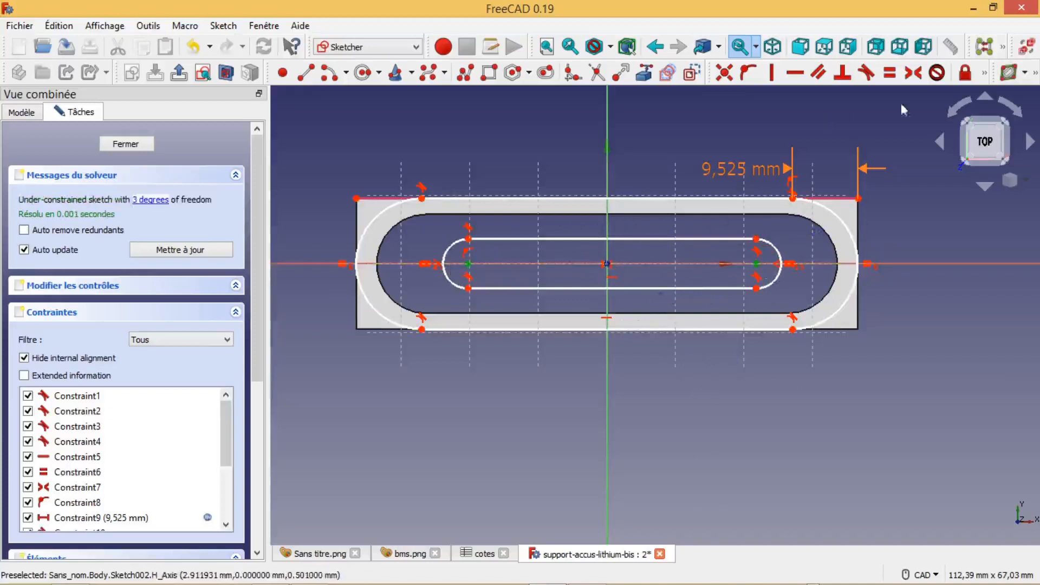
click(913, 74)
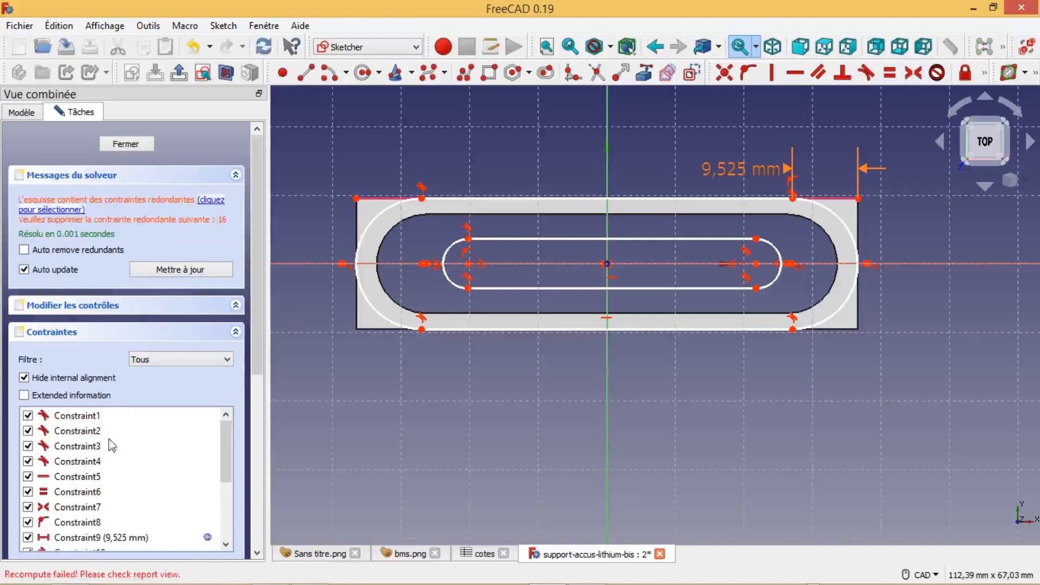
scroll(106, 477, down, 2)
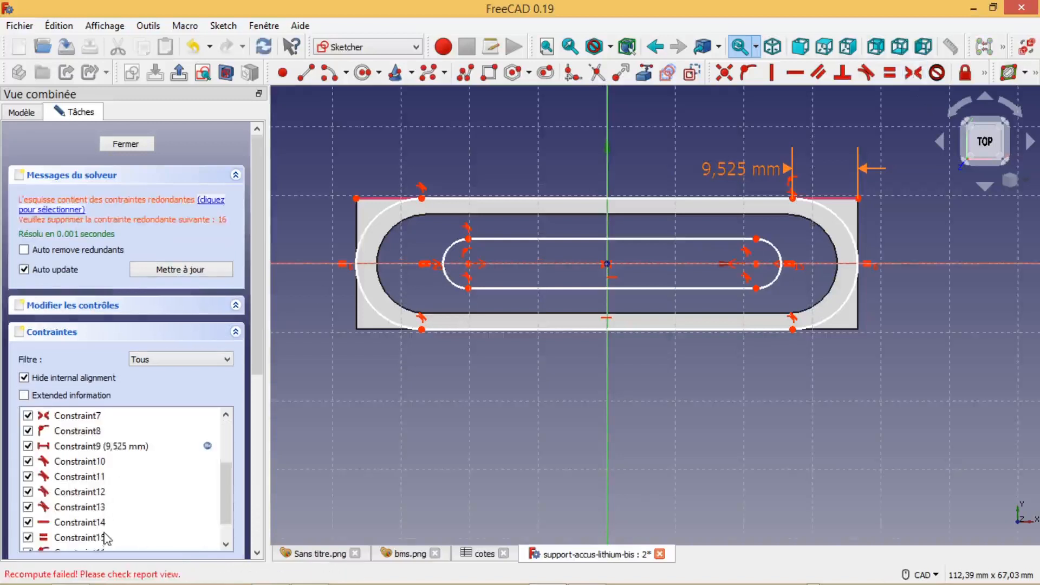
scroll(105, 538, down, 3)
click(95, 477)
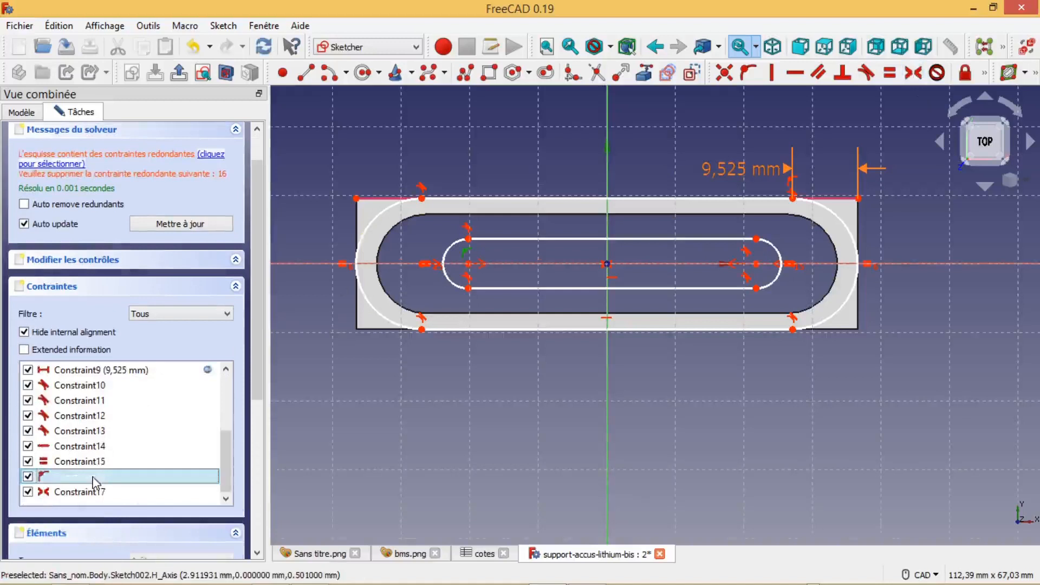
key(Delete)
Align the inner slot's upper-left arc endpoint vertically with the outer slot's upper-left arc endpoint
scroll(592, 431, up, 3)
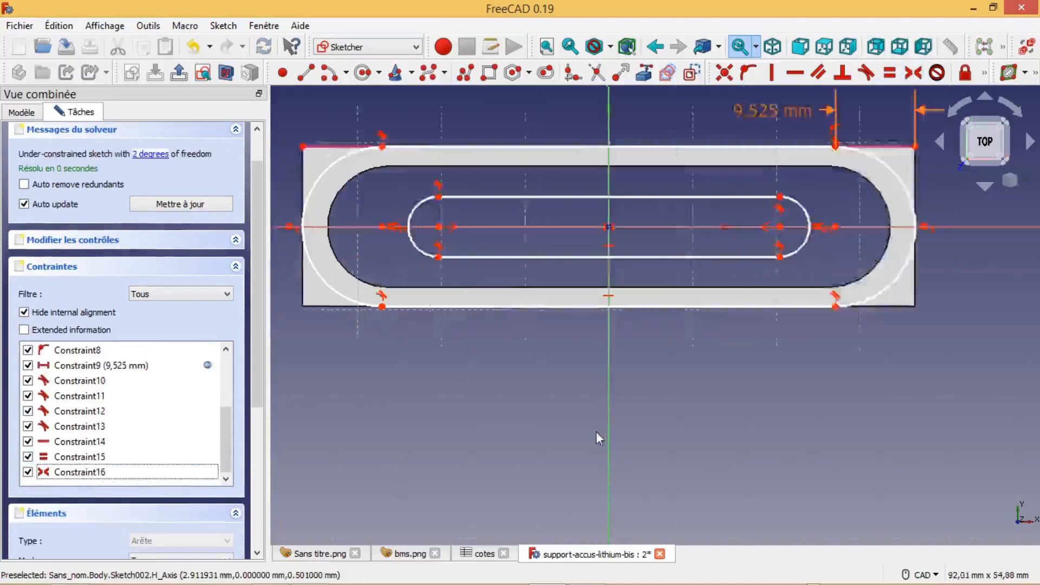
scroll(759, 399, down, 1)
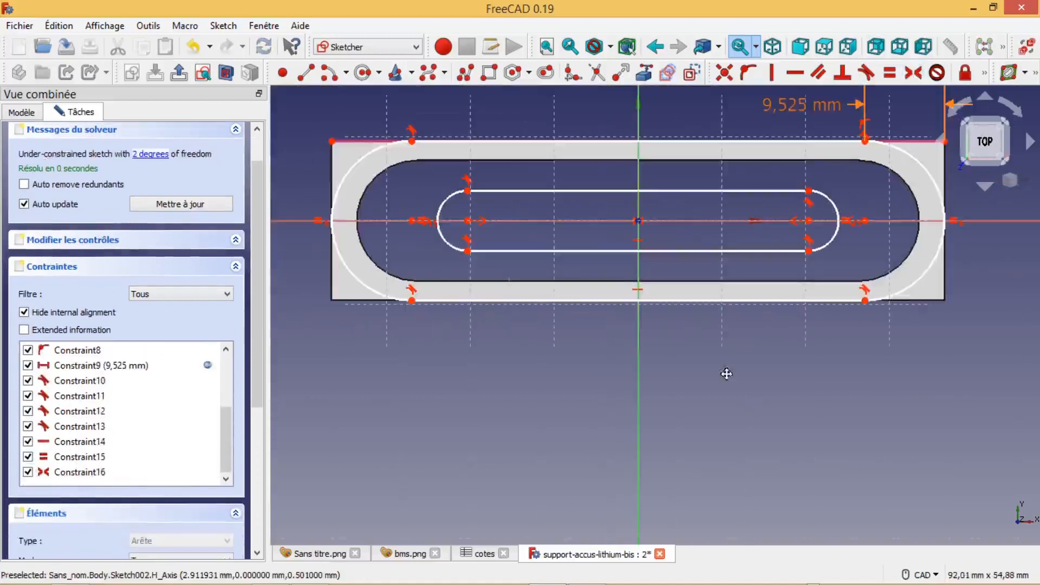
scroll(704, 425, up, 2)
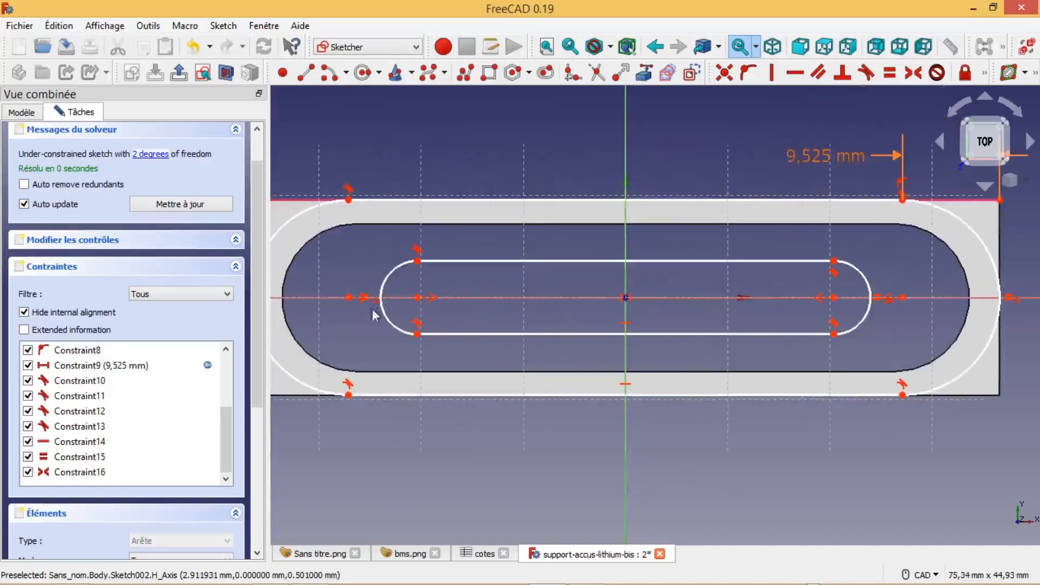
click(417, 262)
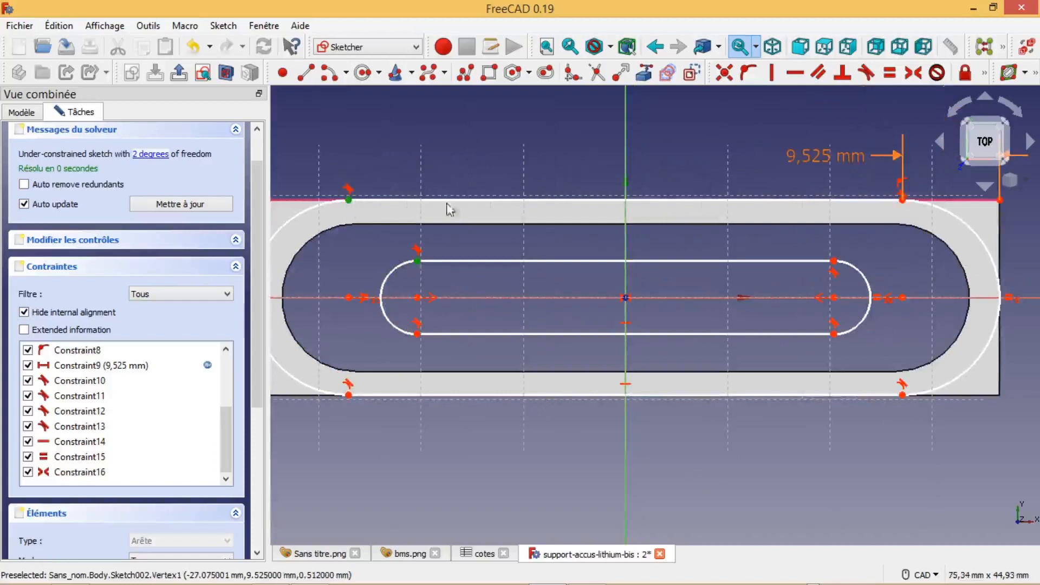
click(772, 73)
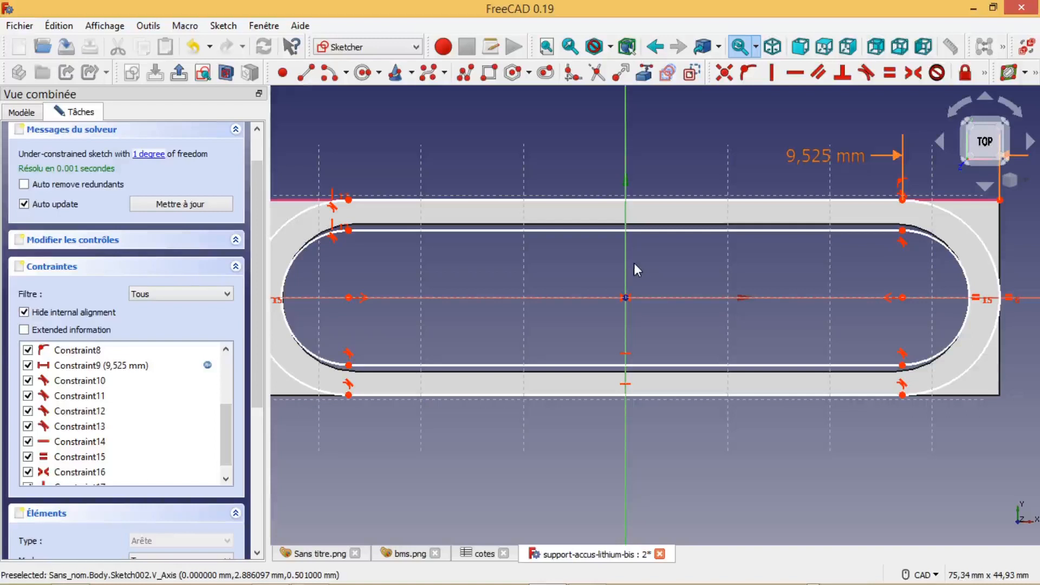
Constrain the distance between the inner and outer slots' upper-left arc endpoints with the formula cotes.Ep
click(348, 230)
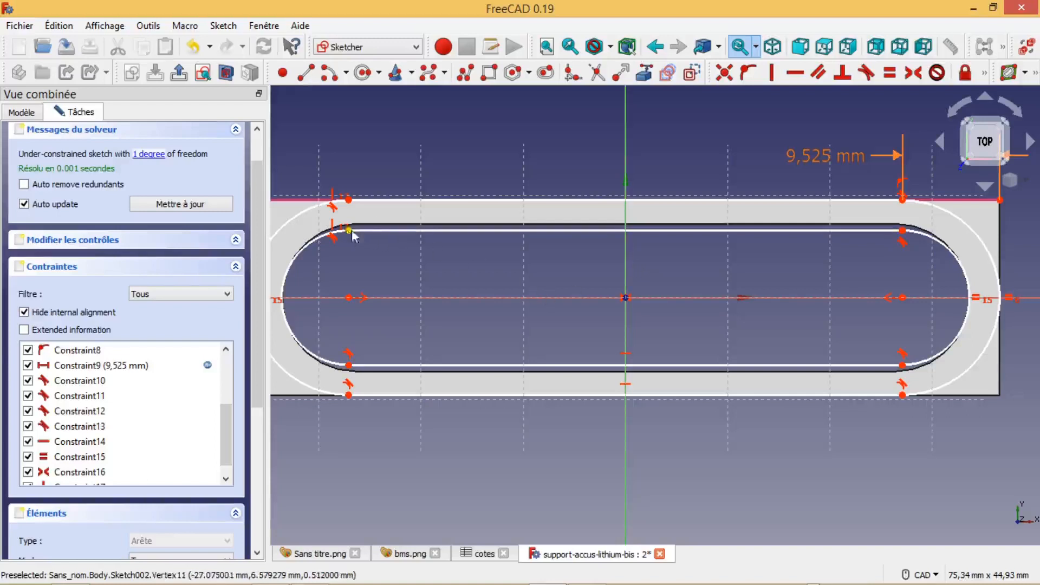
click(348, 199)
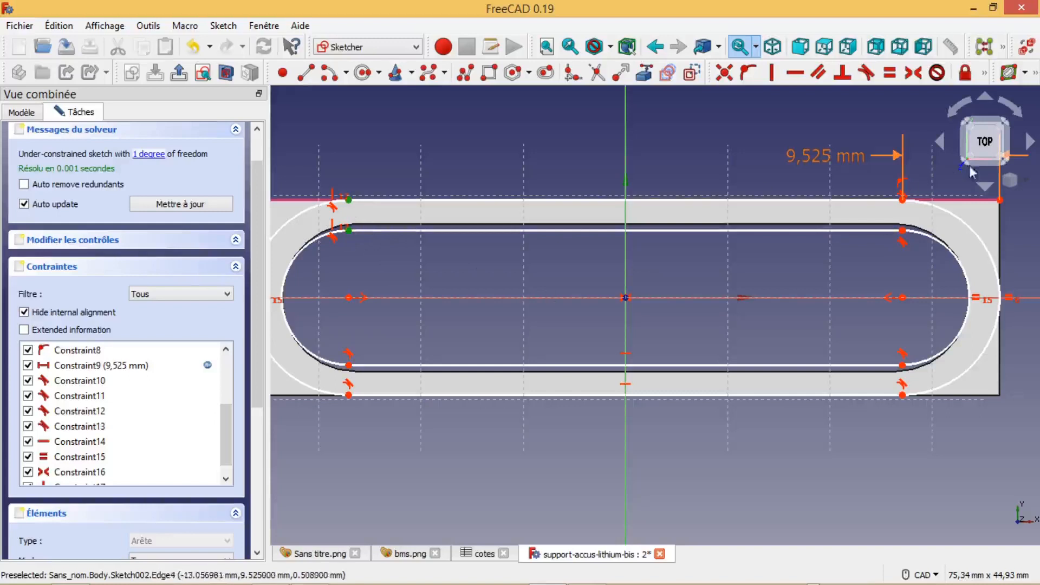
click(984, 72)
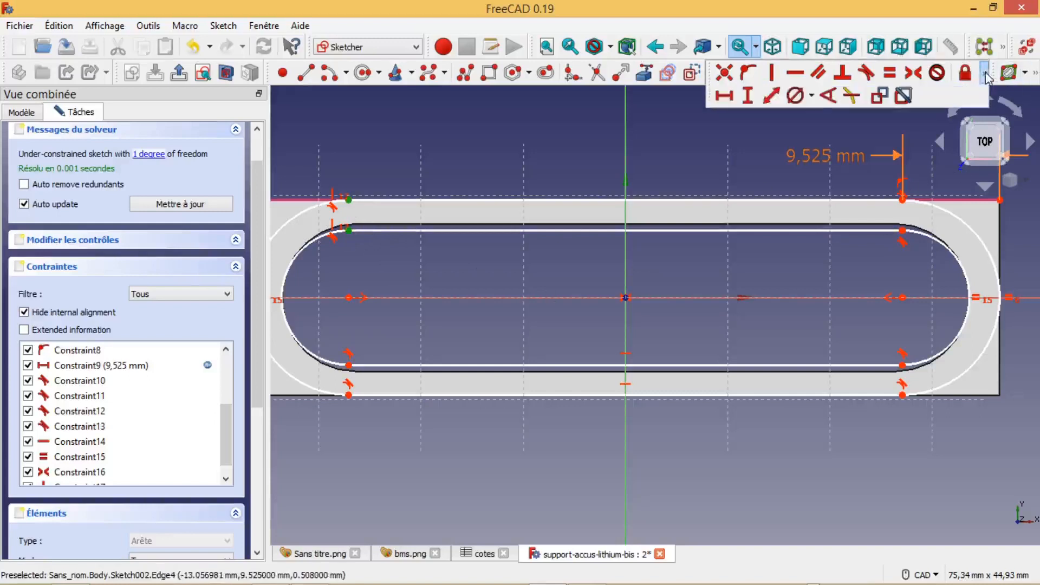
click(771, 96)
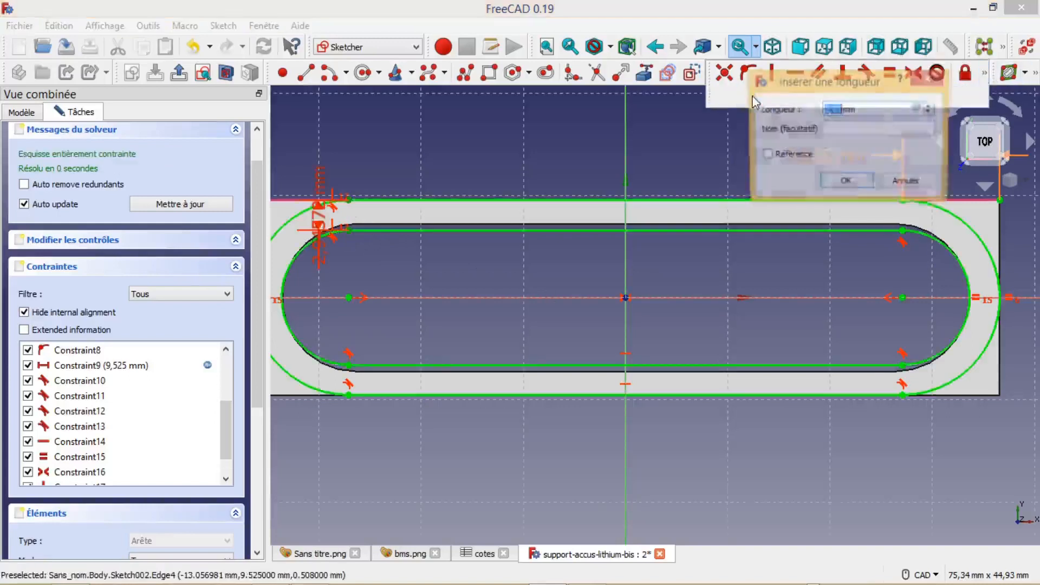
click(920, 109)
text(c)
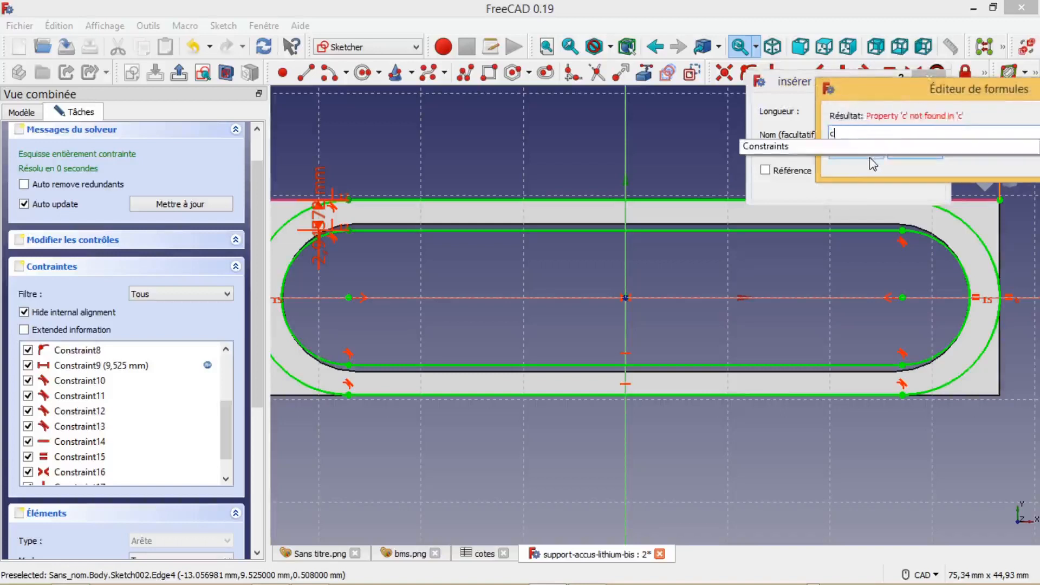
text(otes.)
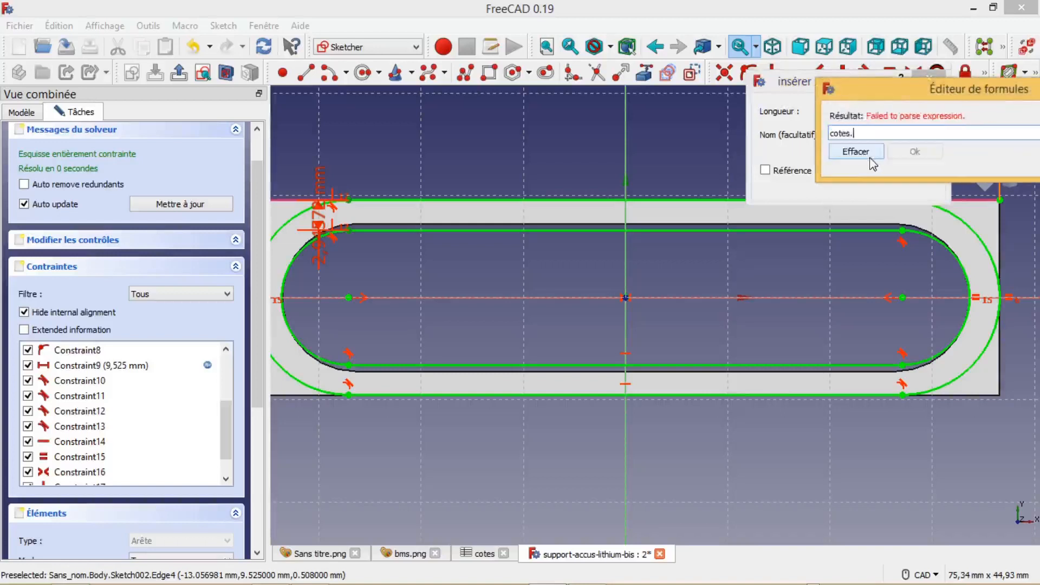
text(E)
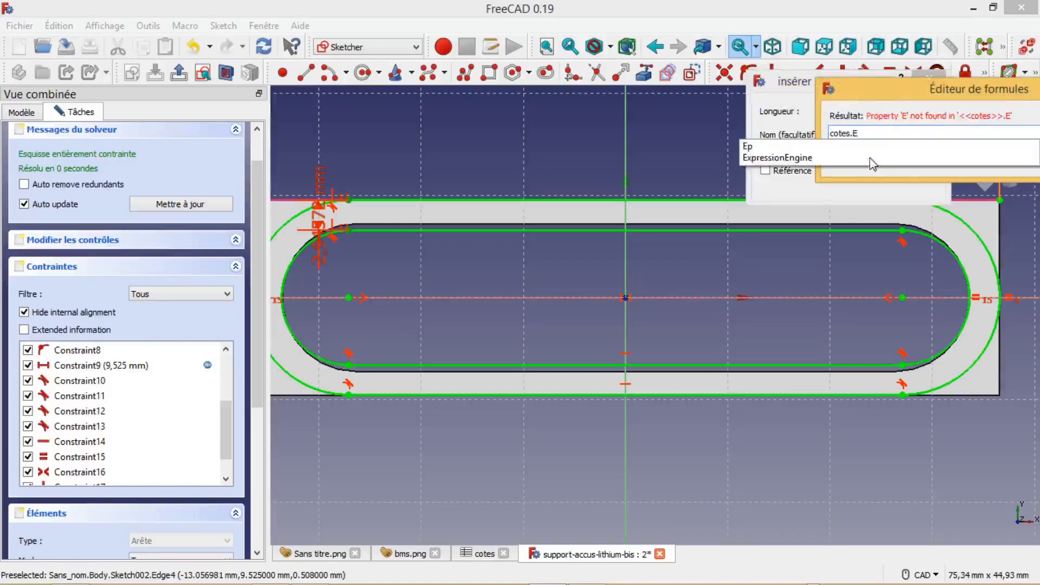
text(p)
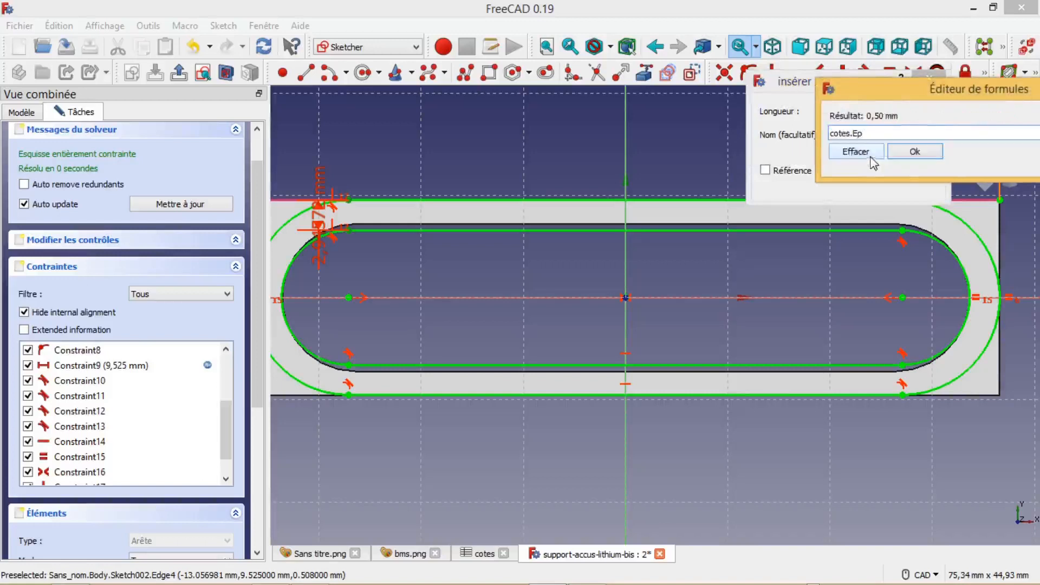
click(918, 154)
click(846, 185)
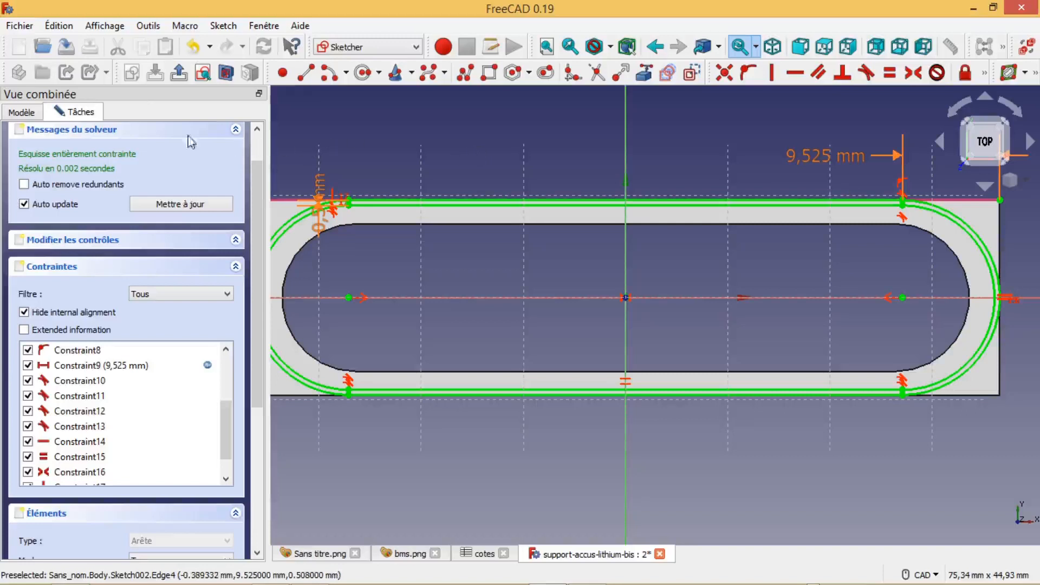
Close the nested-slot sketch and pad it 10 mm upward from the base plate
click(179, 72)
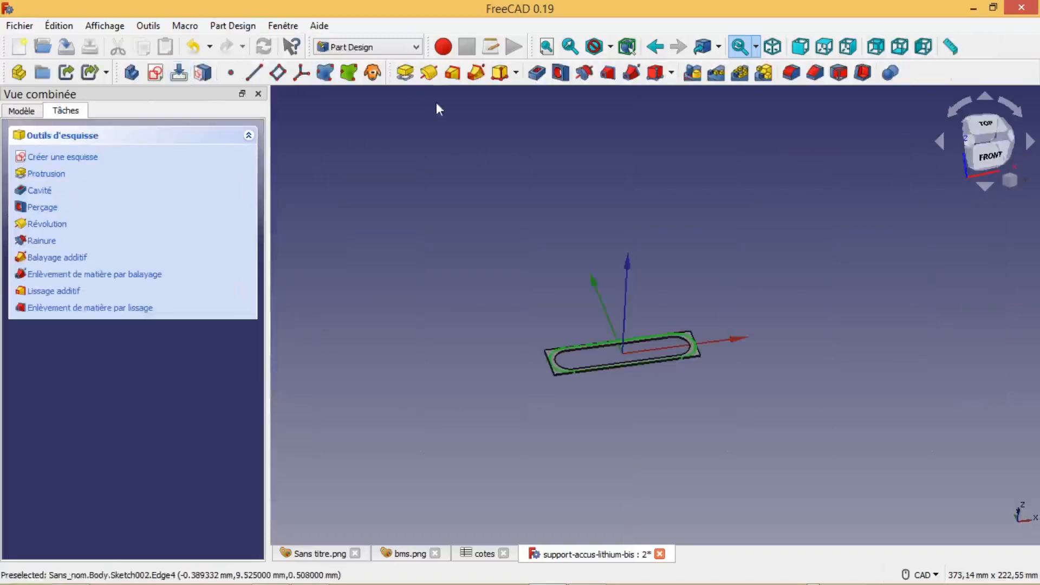
click(405, 72)
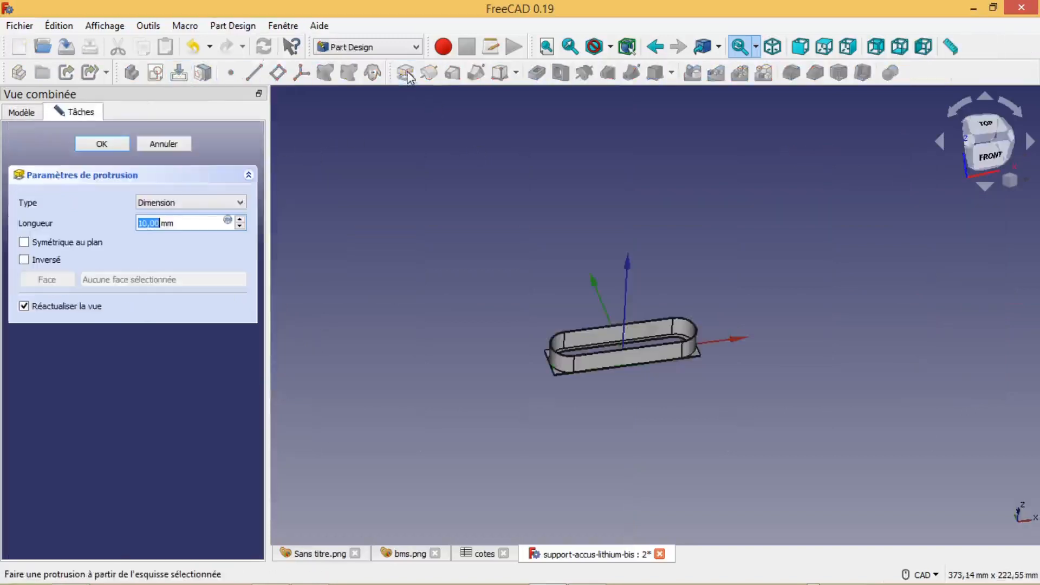
click(100, 145)
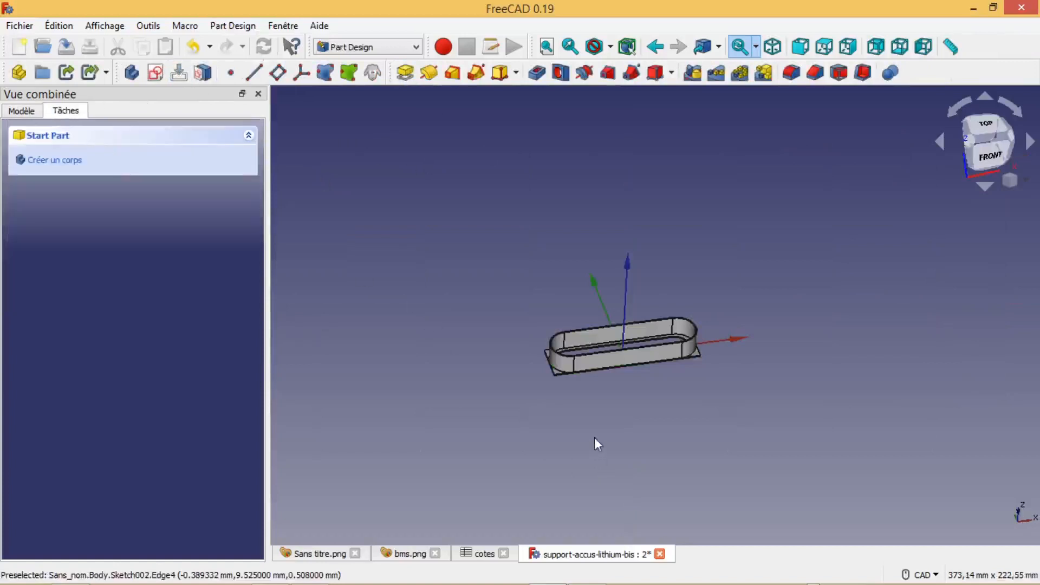
scroll(596, 433, up, 3)
middle_drag(611, 358, 573, 372)
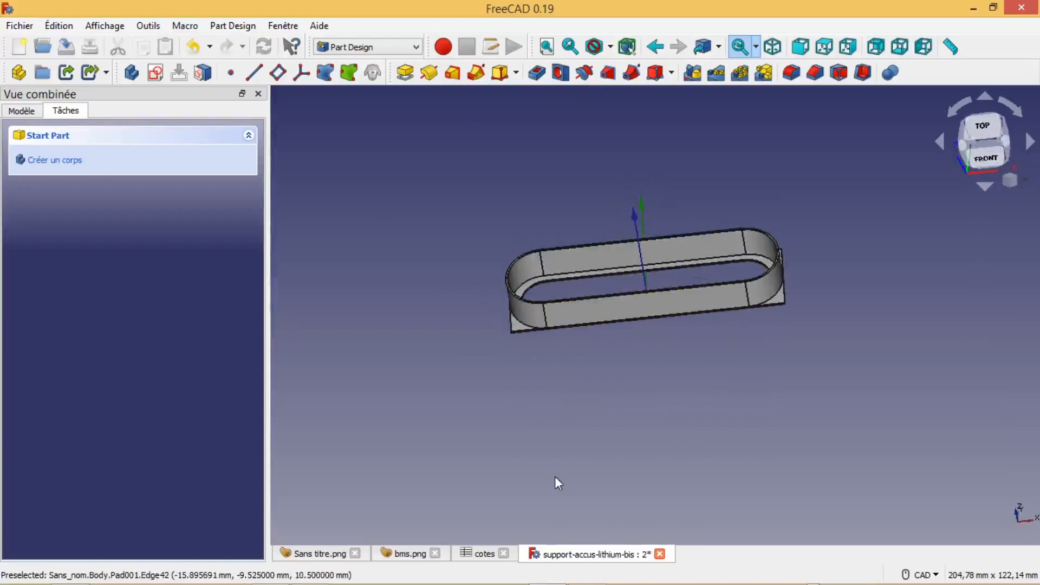
scroll(563, 446, down, 3)
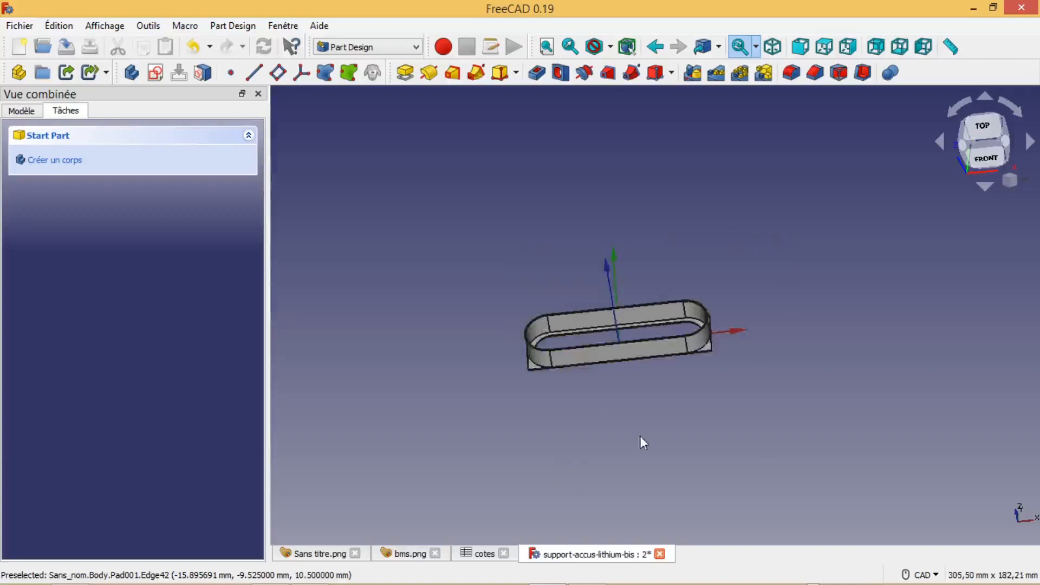
scroll(656, 412, up, 3)
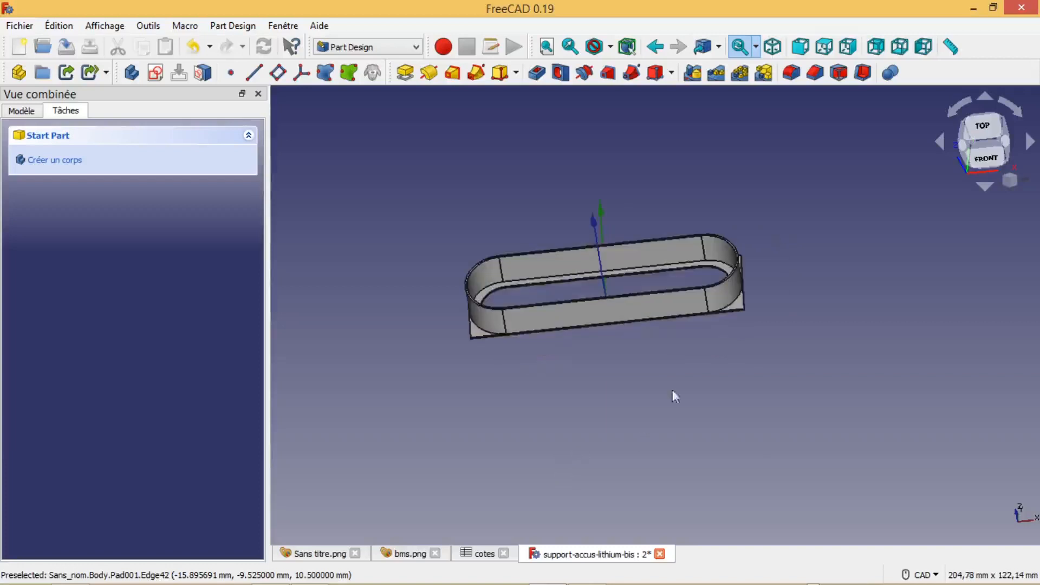
click(983, 157)
middle_drag(606, 347, 617, 446)
Open the cotes spreadsheet and set the number of cells in series (Nombre d'accus série, cell C4) to 8
click(21, 110)
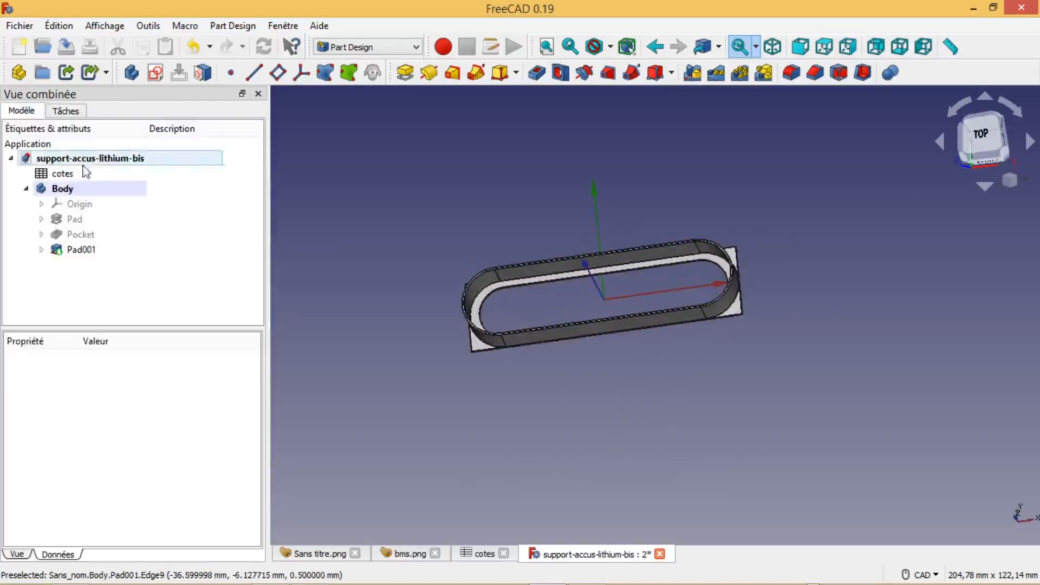
double_click(62, 173)
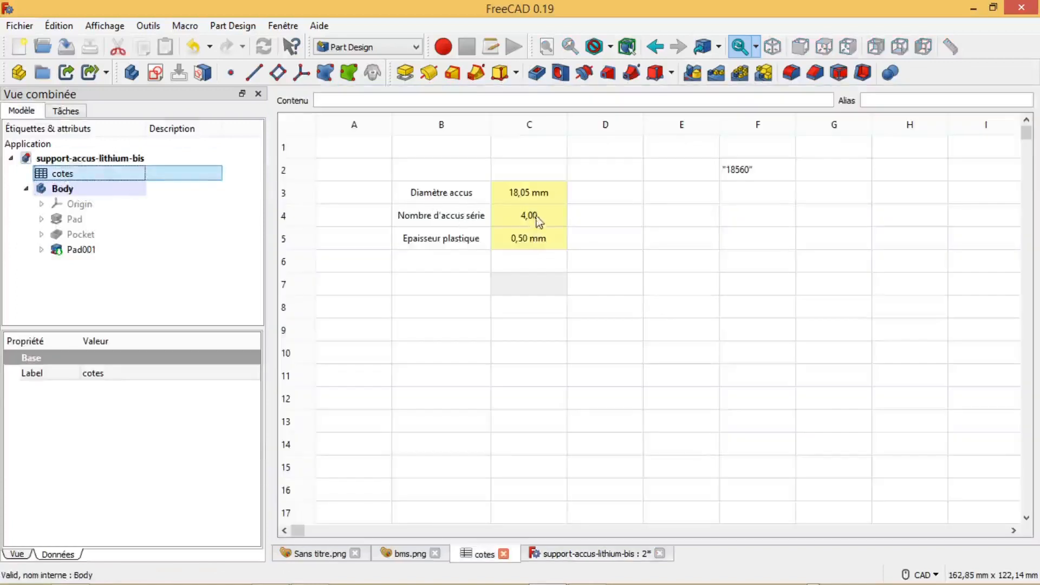
click(536, 217)
drag(334, 102, 314, 102)
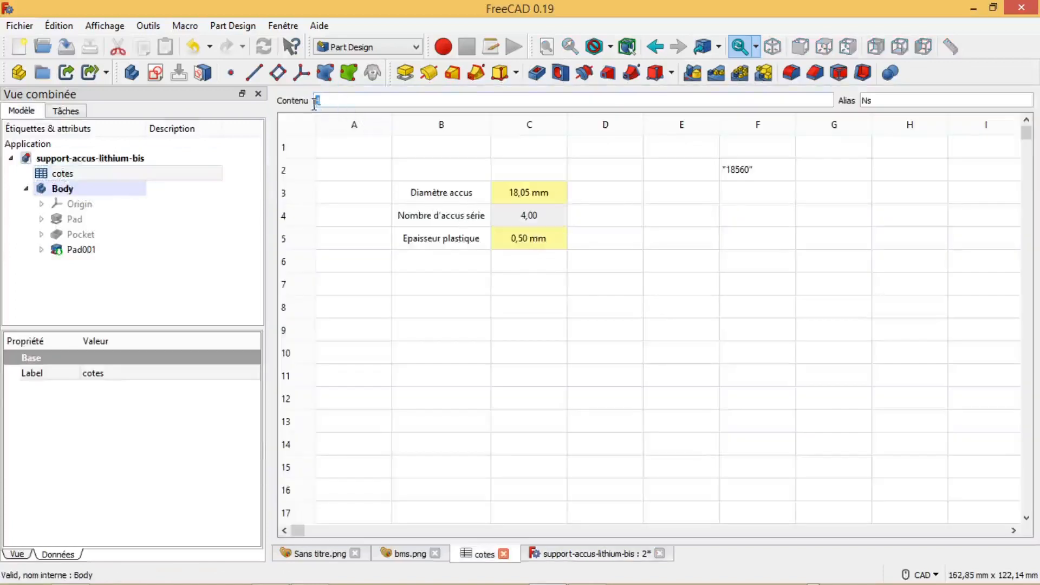
key(Return)
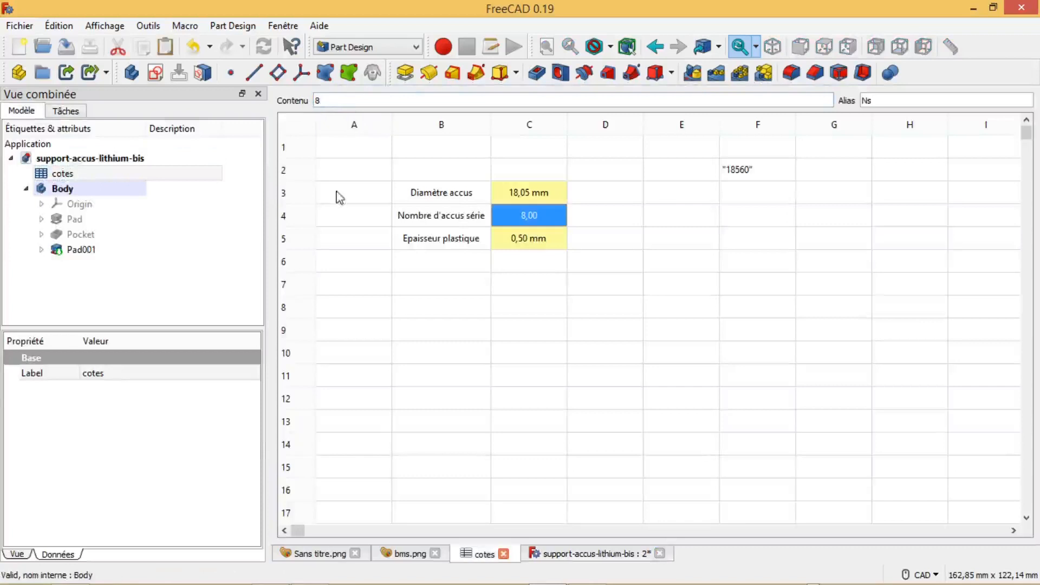
Return to the 3D model and examine the base plate and slot-shaped wall from above and at an angle
click(82, 250)
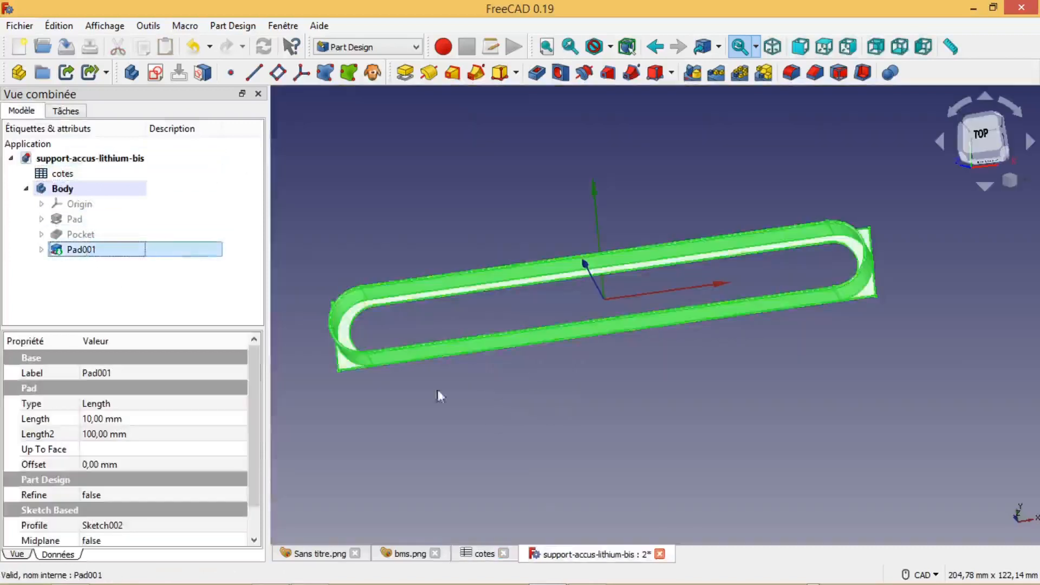
click(499, 426)
scroll(493, 418, up, 2)
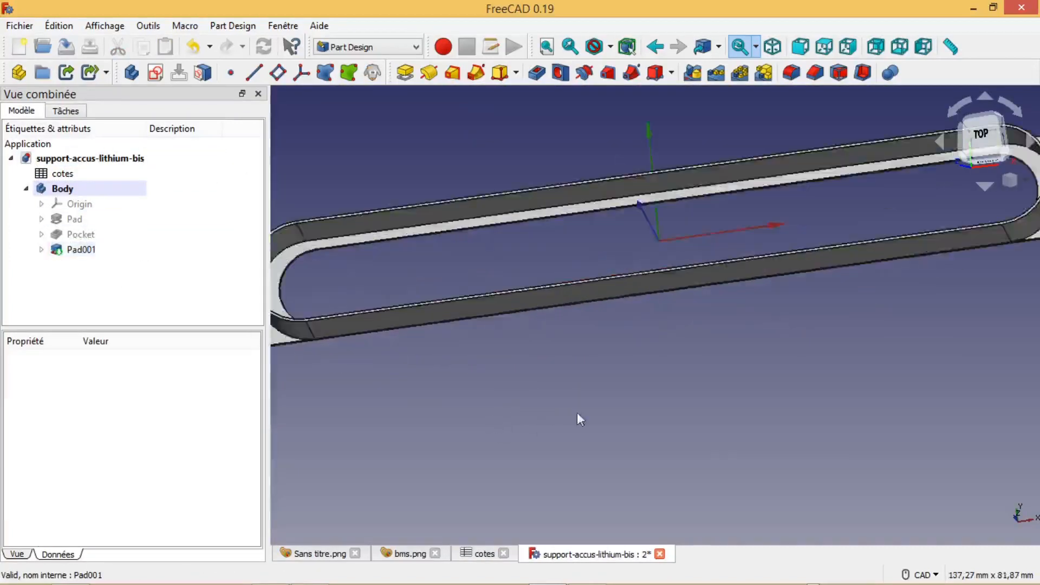
scroll(577, 415, down, 2)
middle_drag(557, 400, 562, 359)
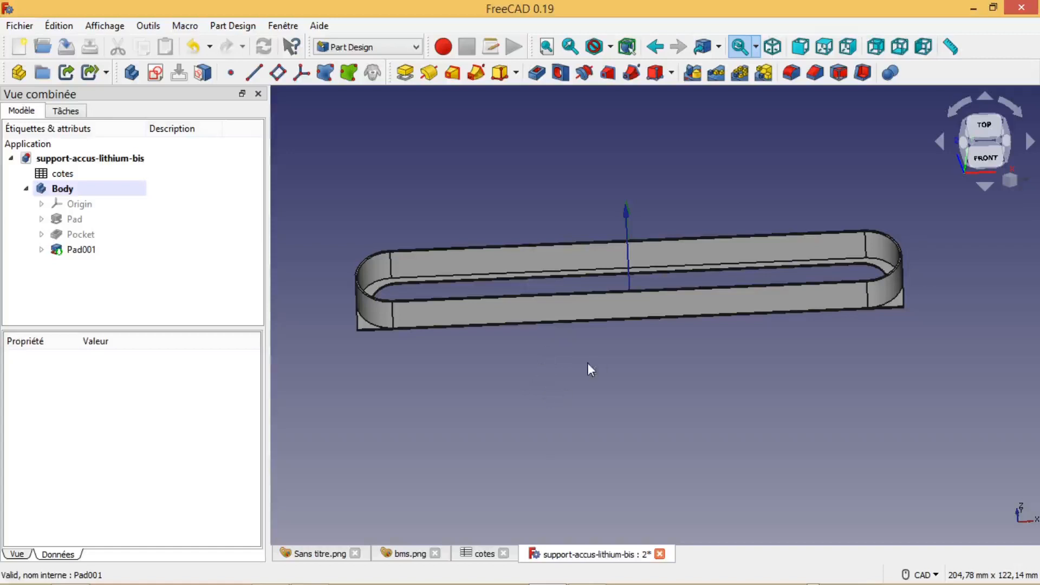
key(2)
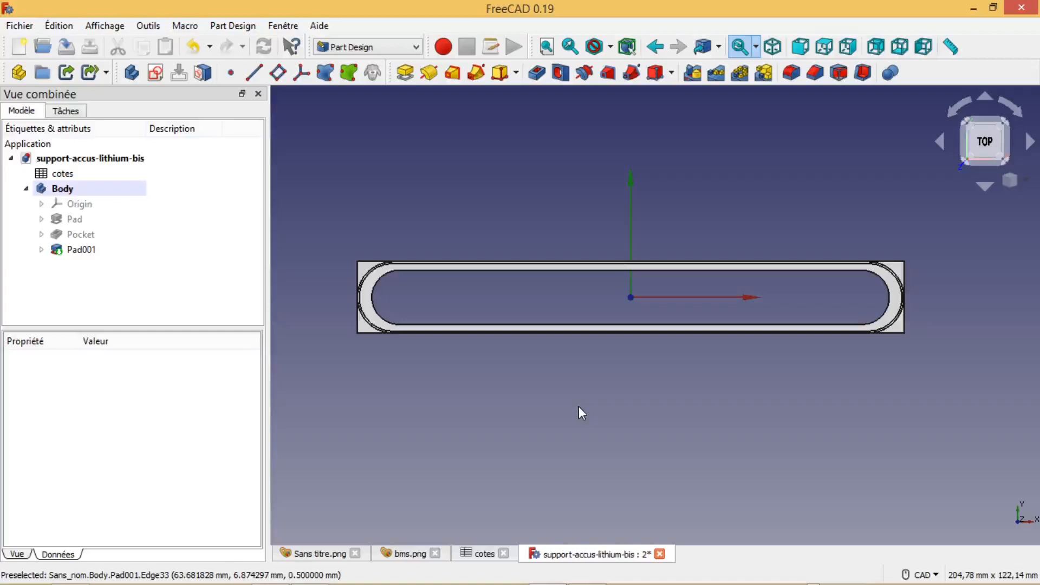
middle_drag(596, 400, 601, 327)
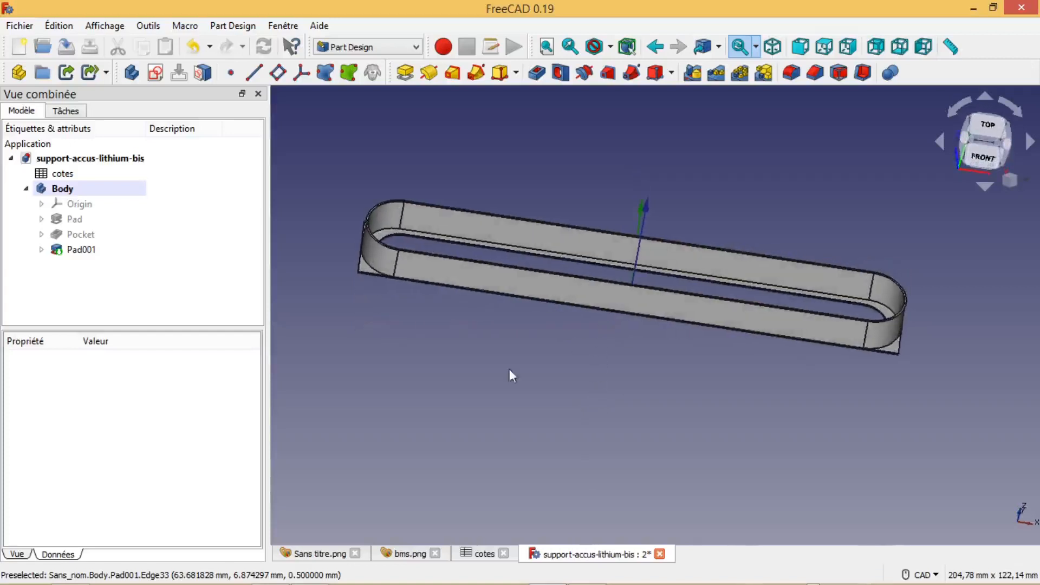